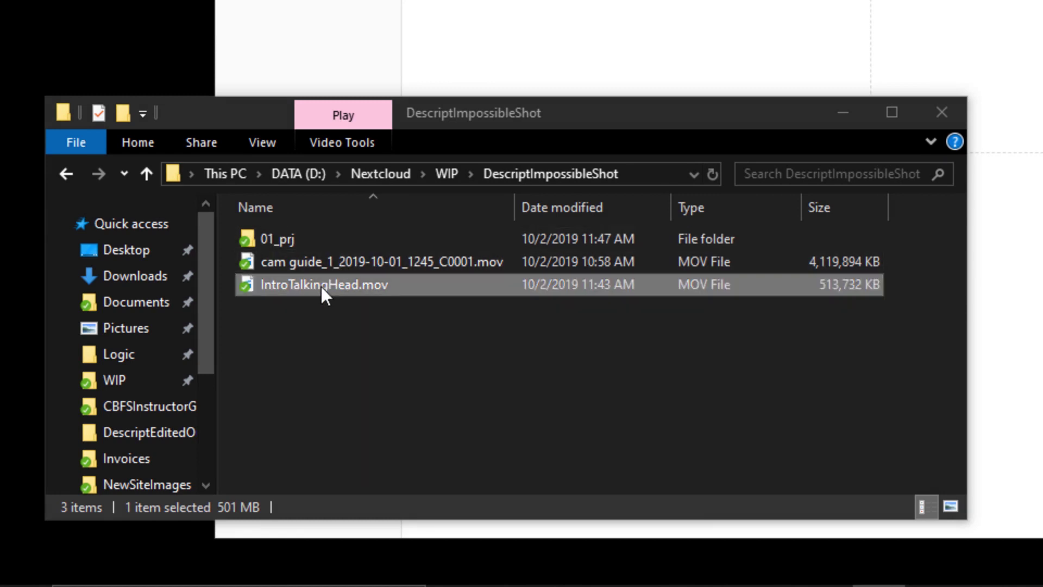
Import IntroTalkingHead.mov into the Descript Talking Head composition, preview it, and transcribe it
left_click_drag(319, 287, 466, 297)
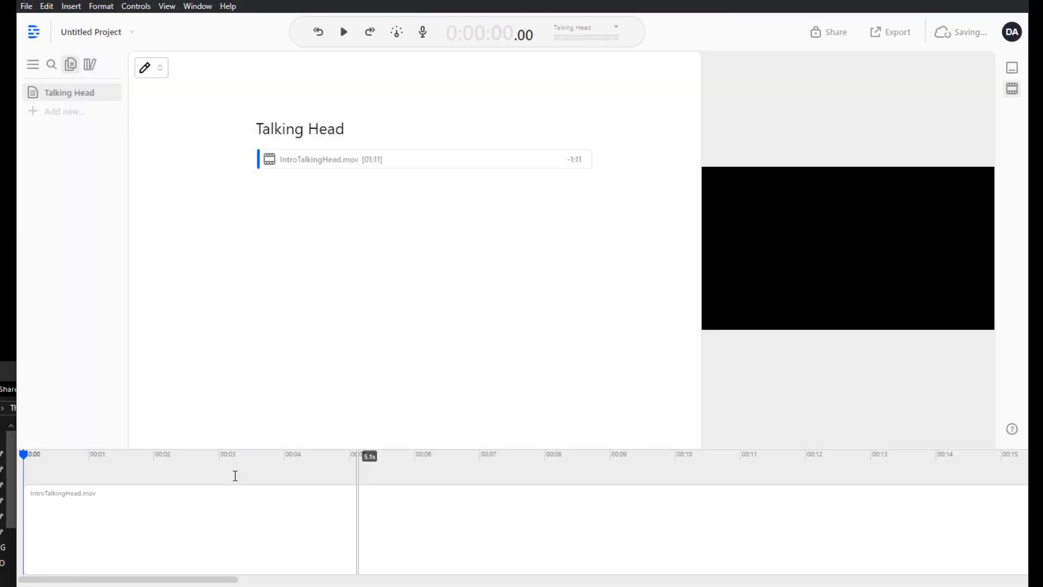
mouse_move(235, 476)
left_mouse_down()
mouse_move(434, 477)
mouse_move(815, 508)
mouse_move(24, 517)
left_mouse_up()
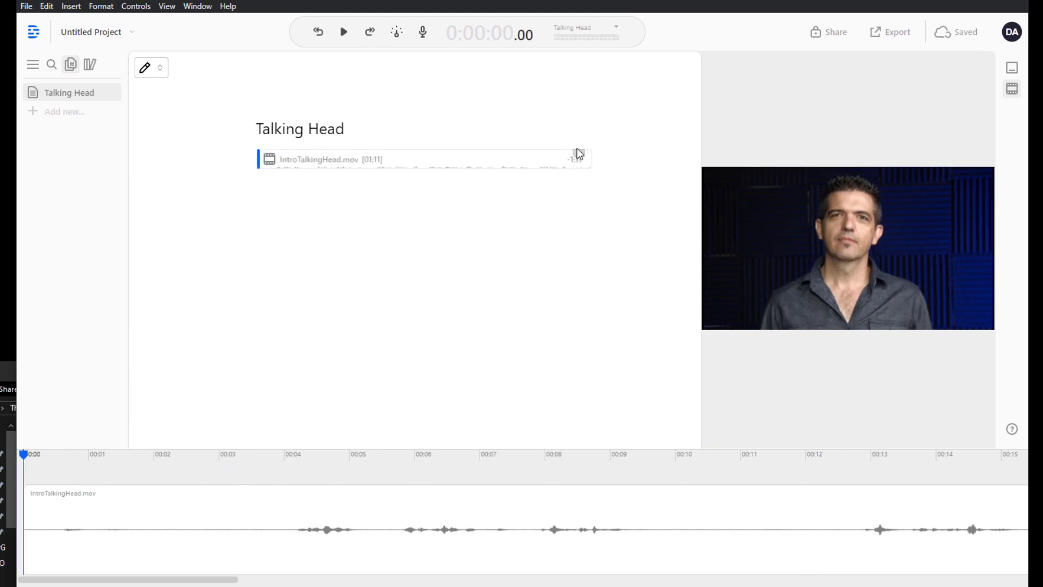
left_click(578, 154)
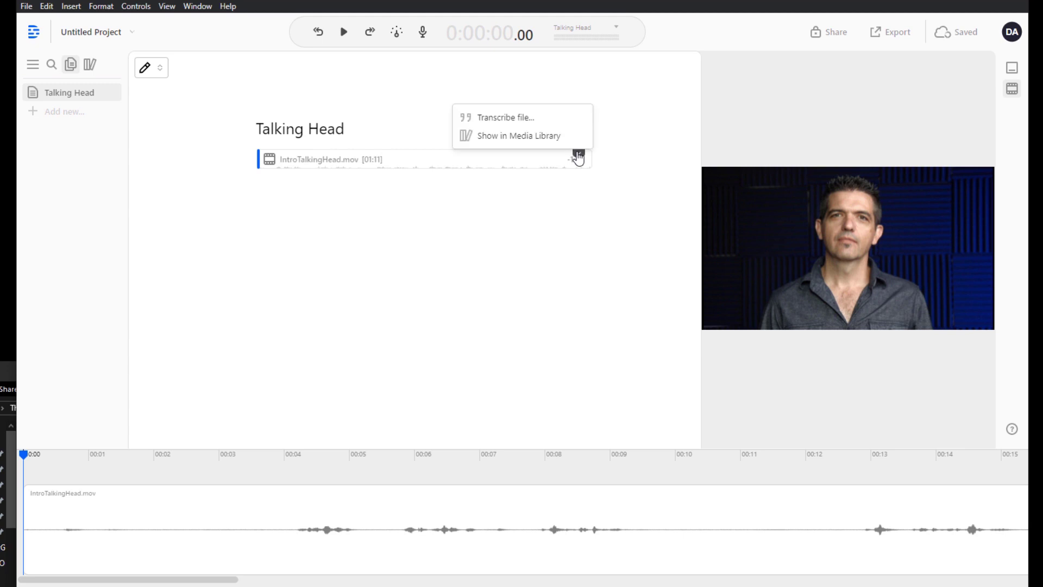
left_click(535, 126)
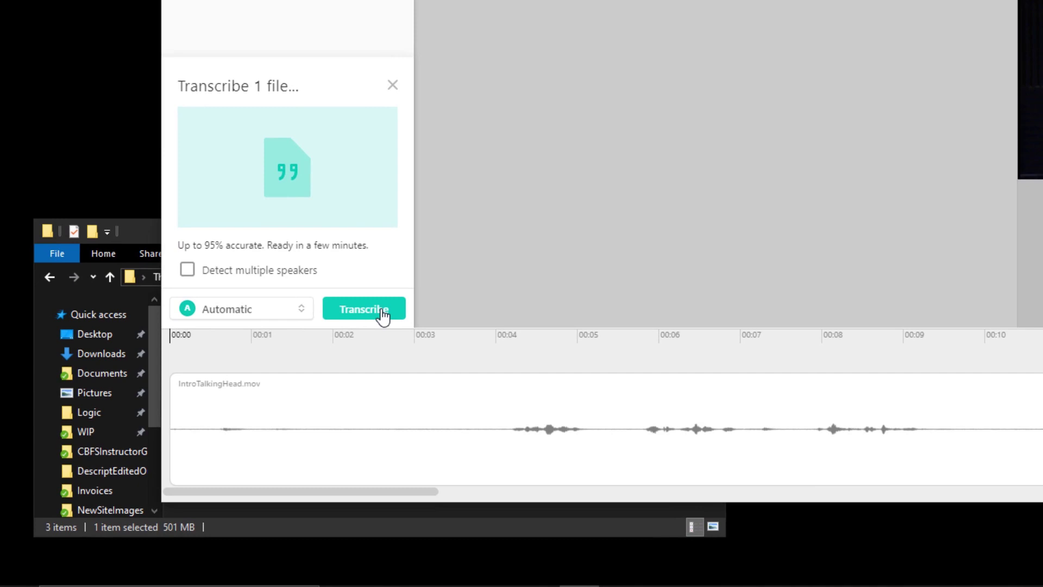
left_click(364, 309)
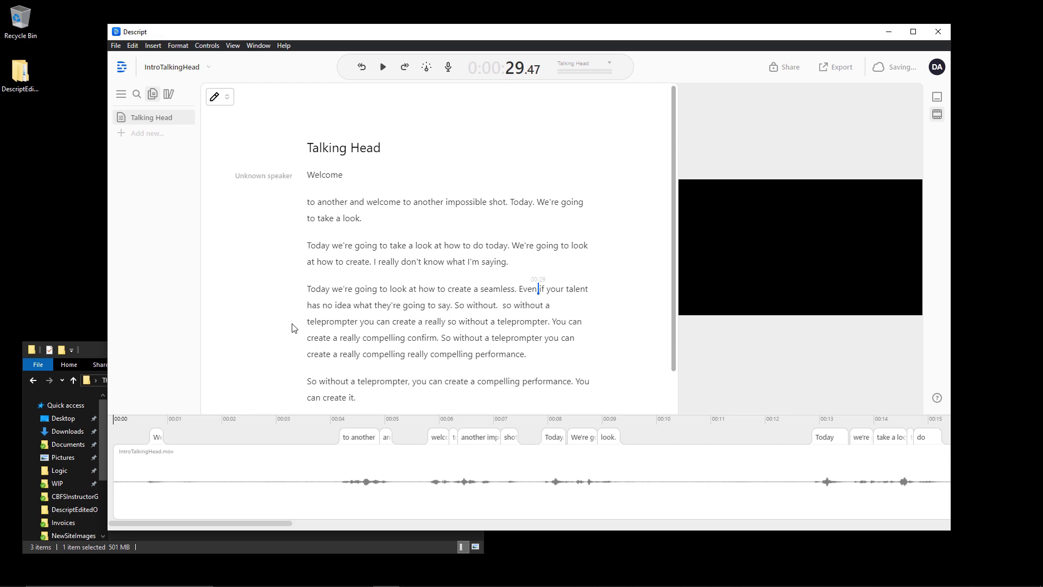
Play the transcribed clip from its first word, 'Welcome'
left_click(308, 175)
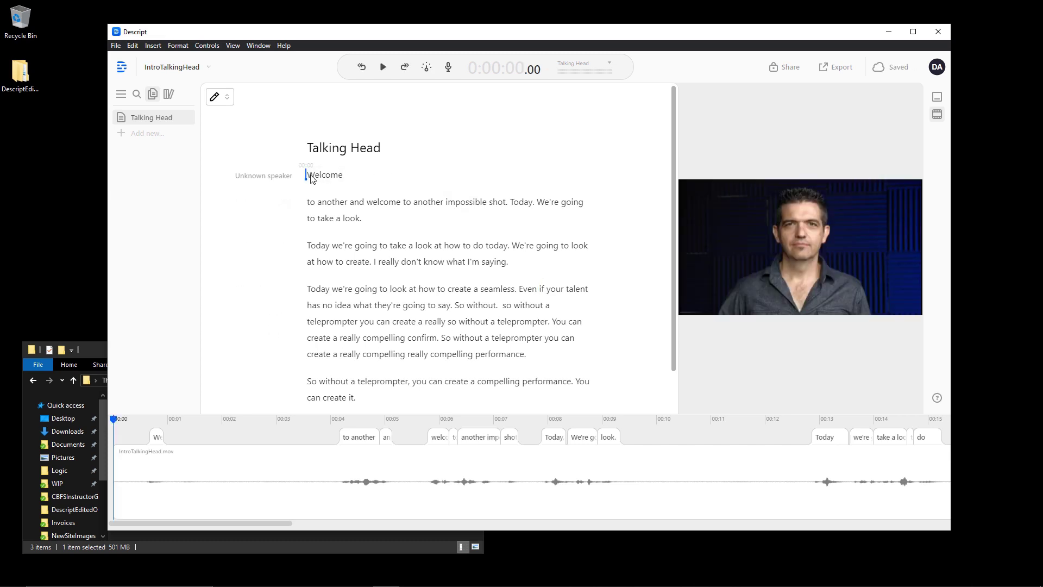
key("space")
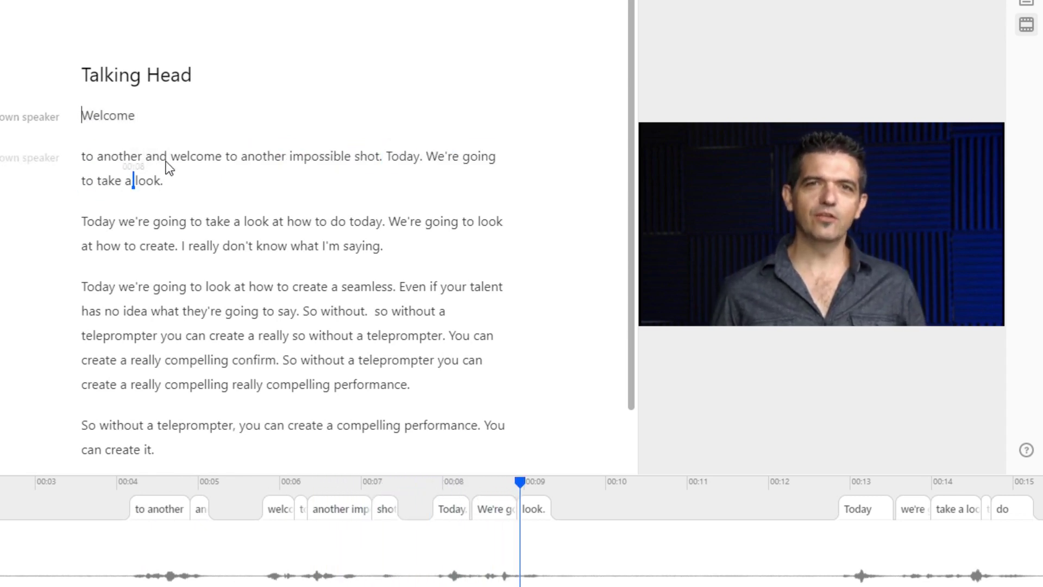
Delete the false start and the repeated opening takes from the transcript, checking the trimmed opening
left_click_drag(171, 157, 92, 116)
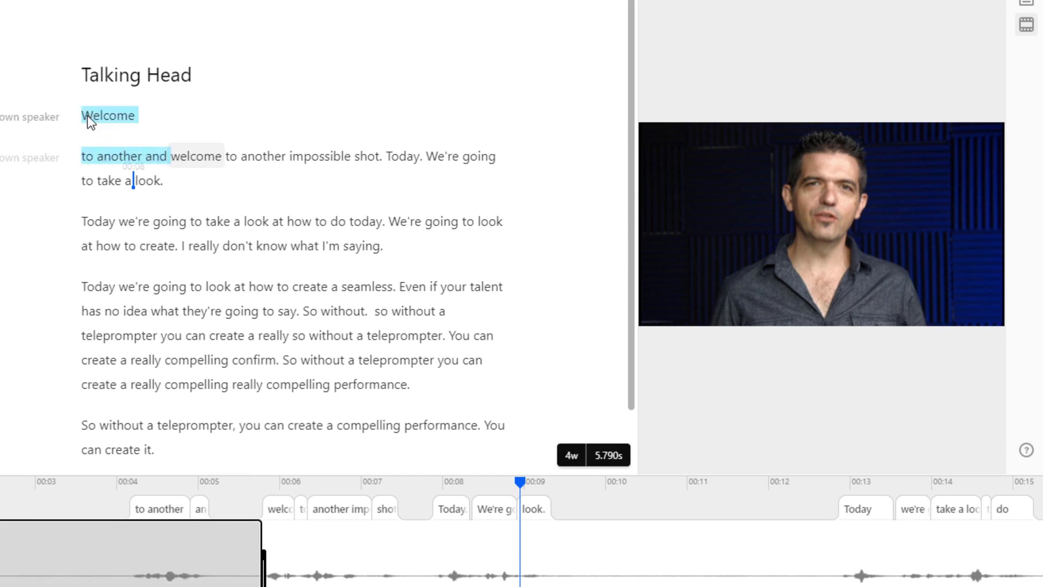
key("BackSpace")
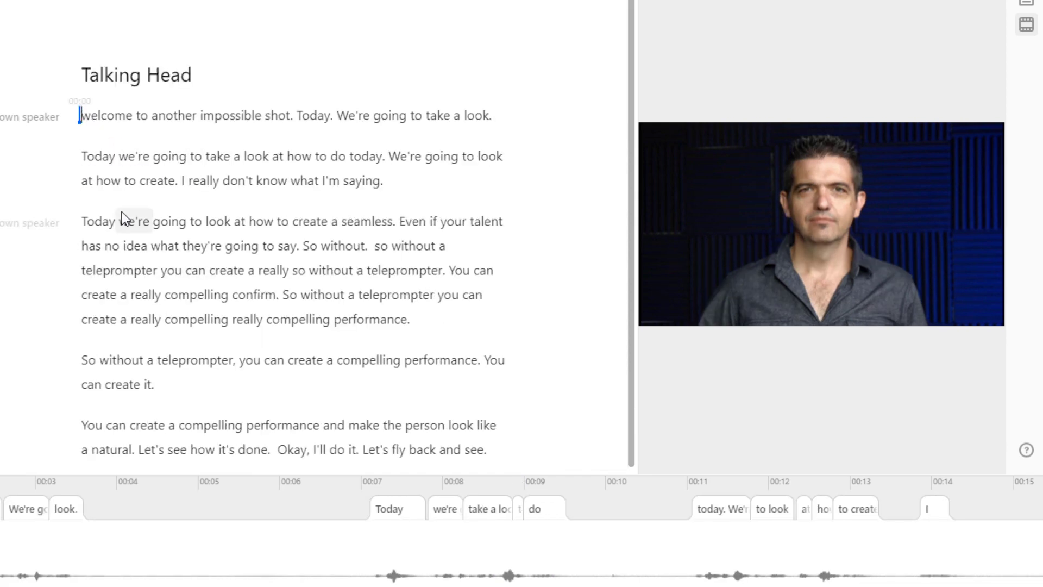
key("space")
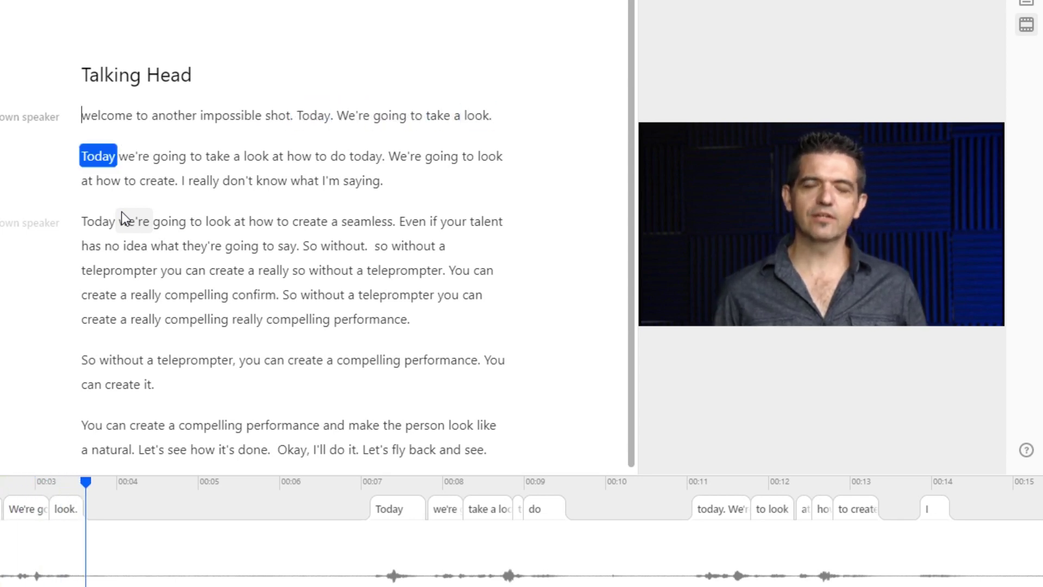
key("space")
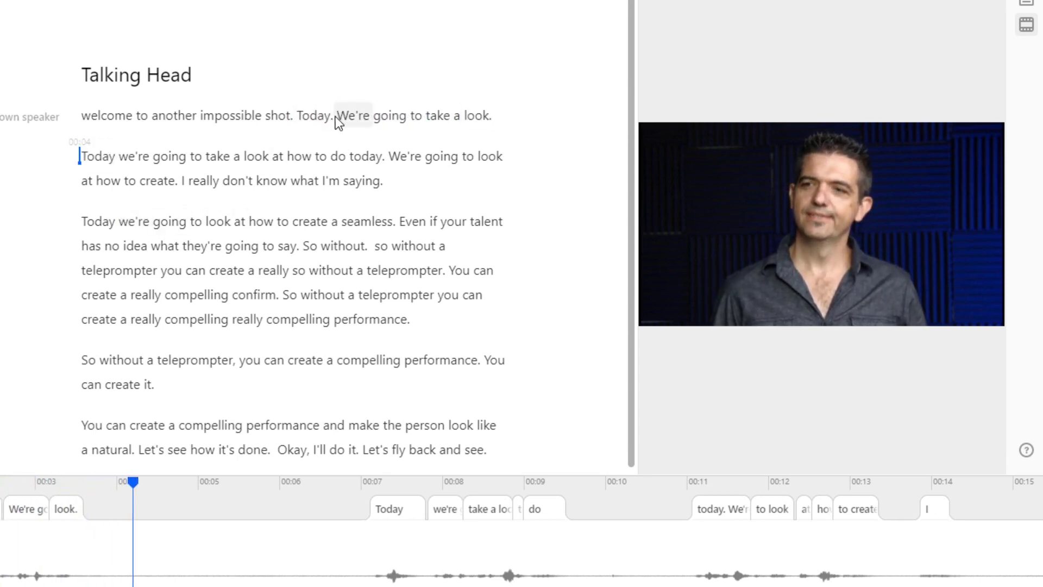
left_click_drag(334, 116, 380, 158)
left_click_drag(297, 117, 69, 219)
key("BackSpace")
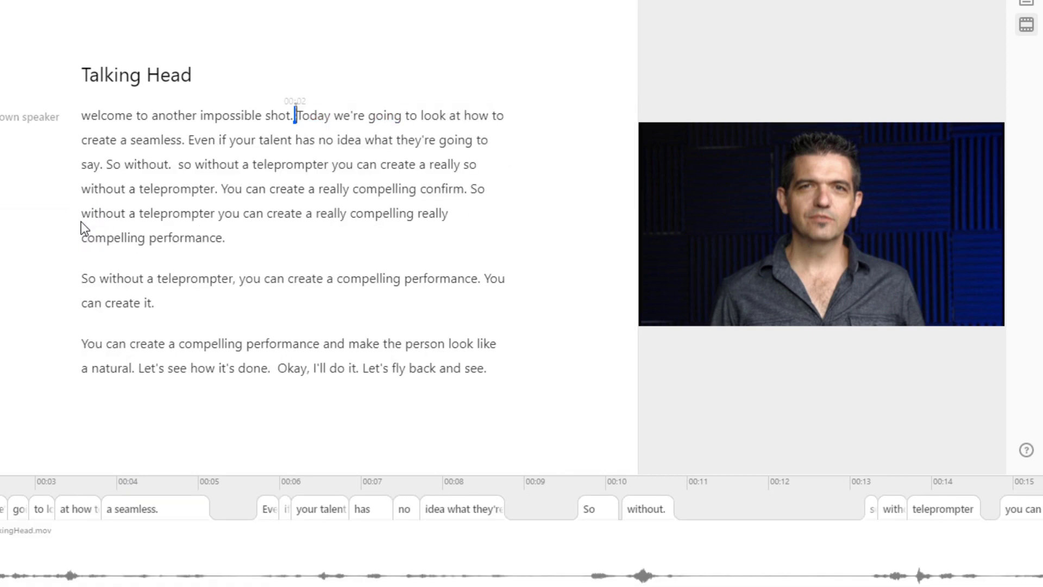
Delete the closing aside from 'Okay' to the end and replay the edited transcript from the top
double_click(210, 120)
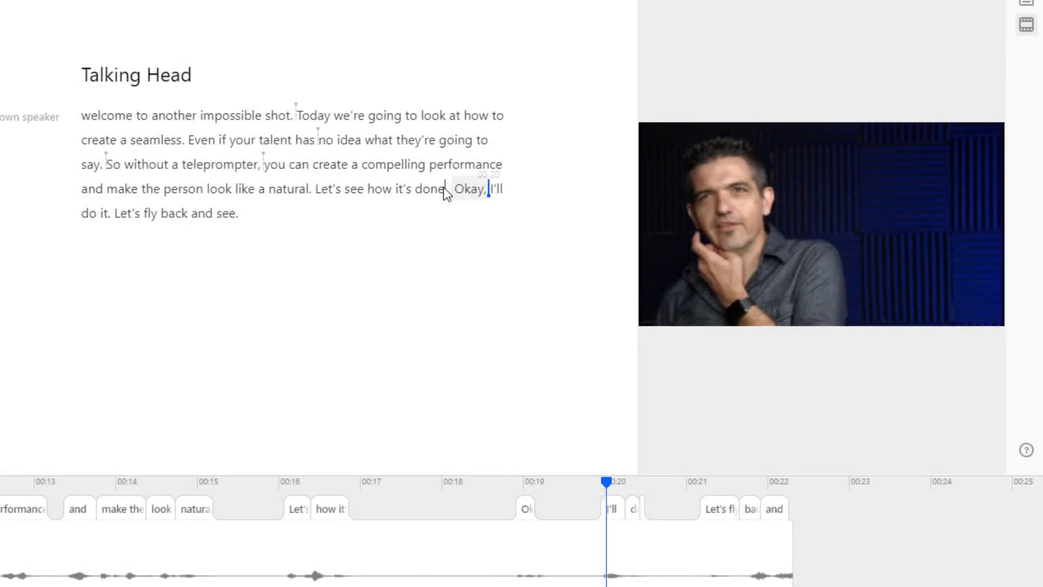
left_click(455, 190)
left_click_drag(450, 190, 453, 209)
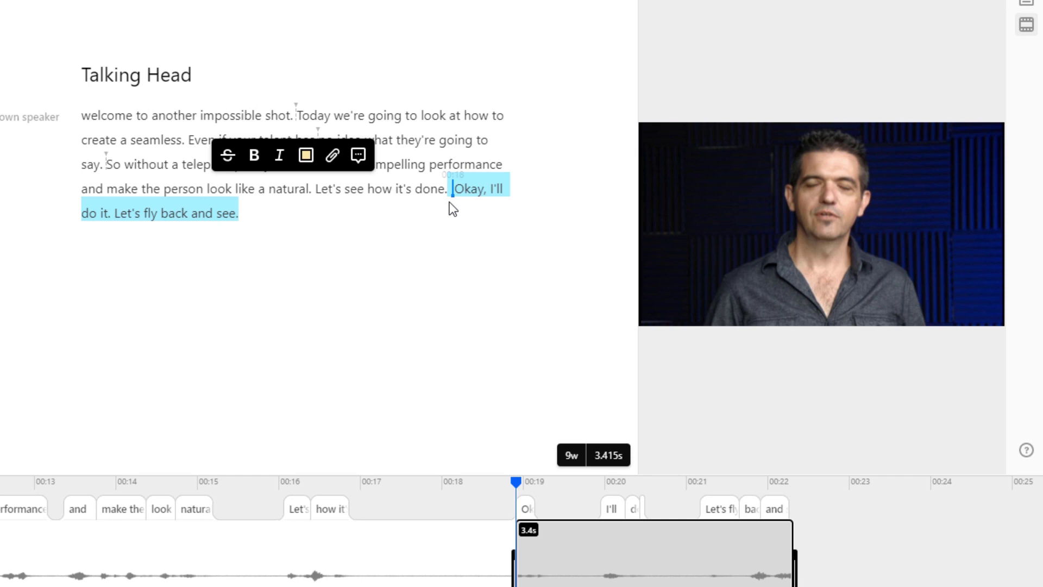
key("BackSpace")
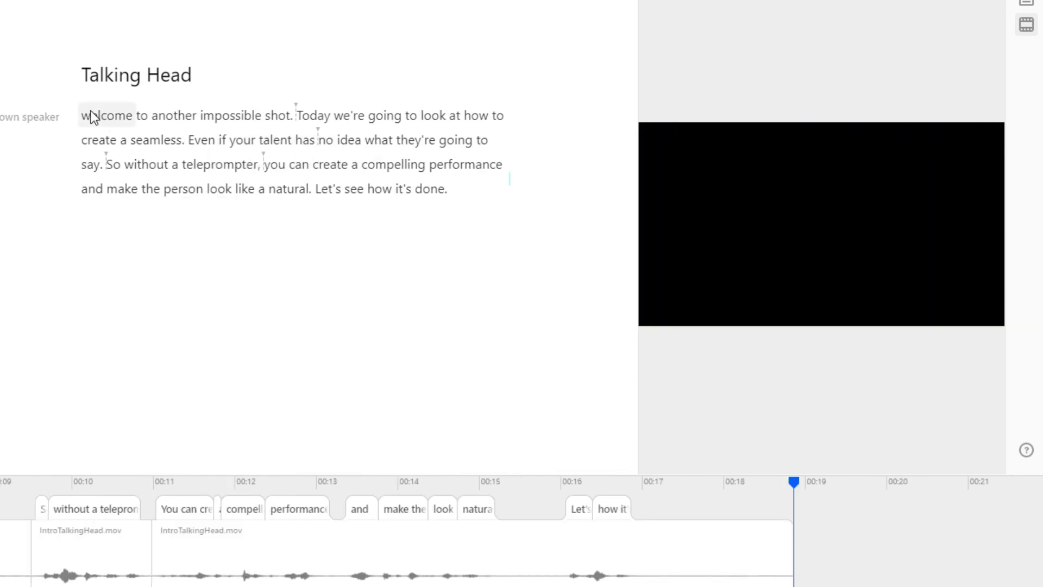
left_click(86, 118)
key("space")
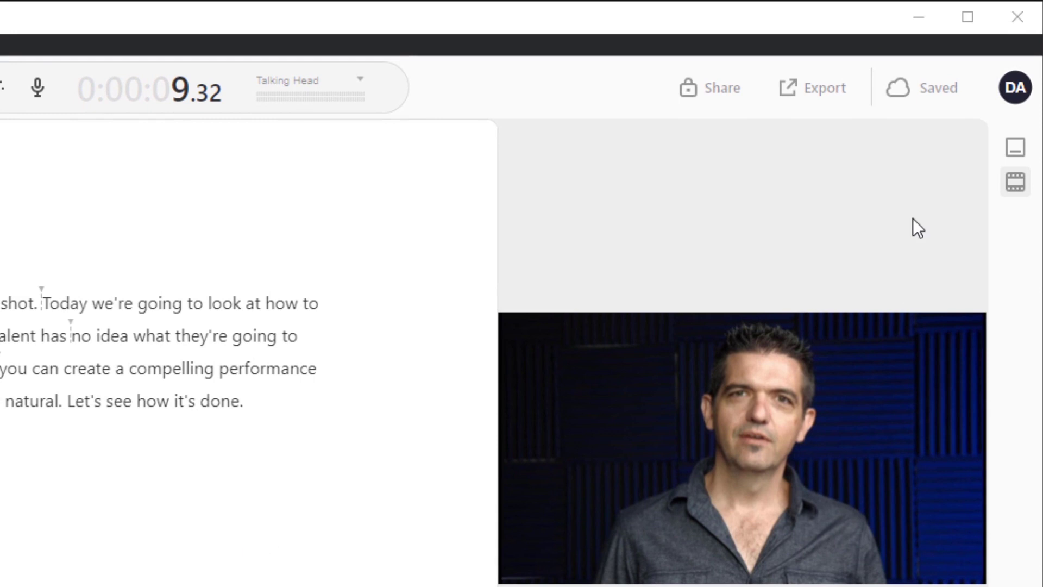
Enable 'Download original files' in the Adobe Premiere export's File Quality Settings and save
left_click(835, 97)
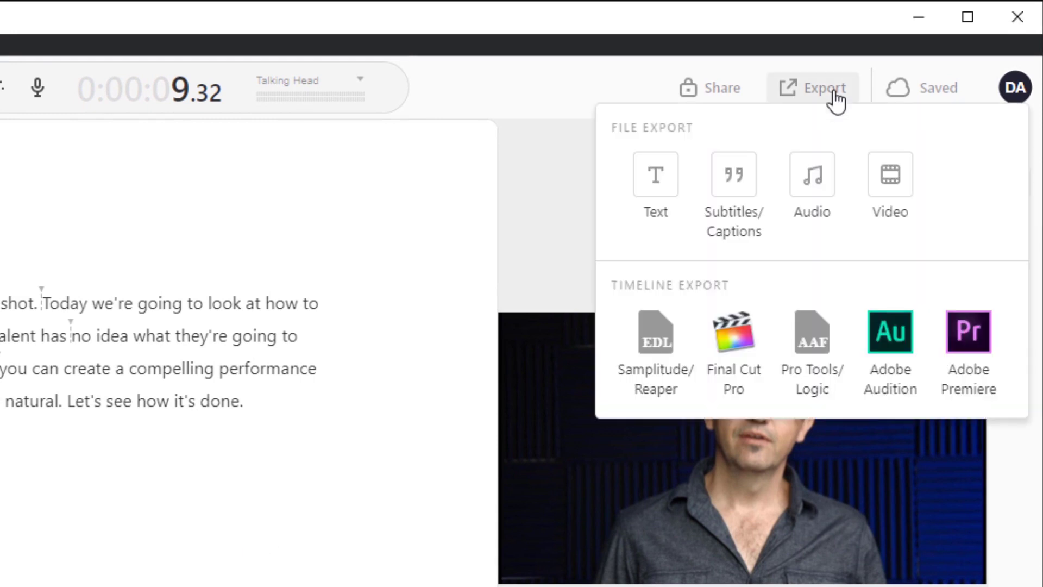
left_click(969, 354)
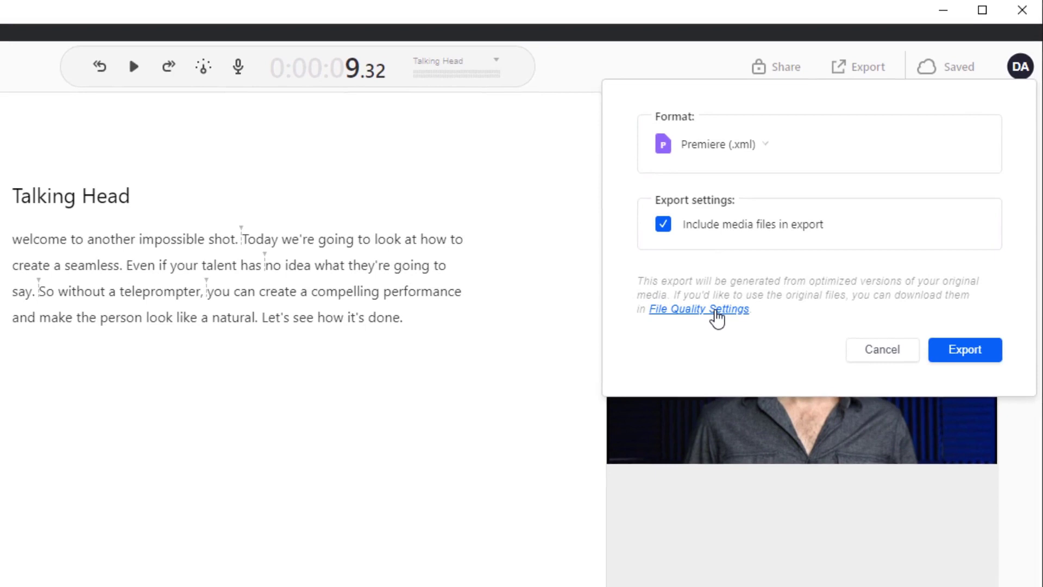
left_click(634, 391)
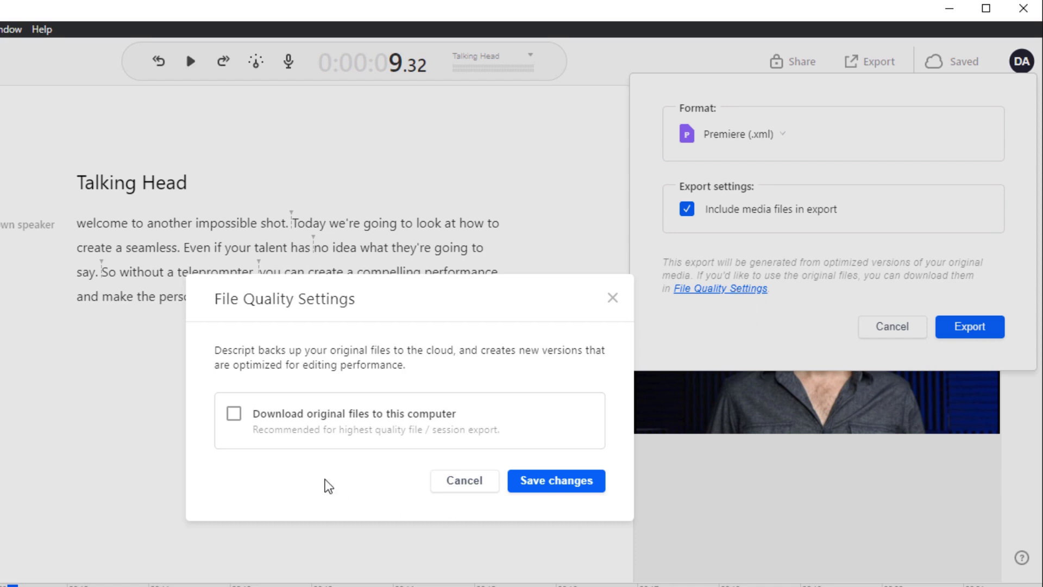
left_click(234, 414)
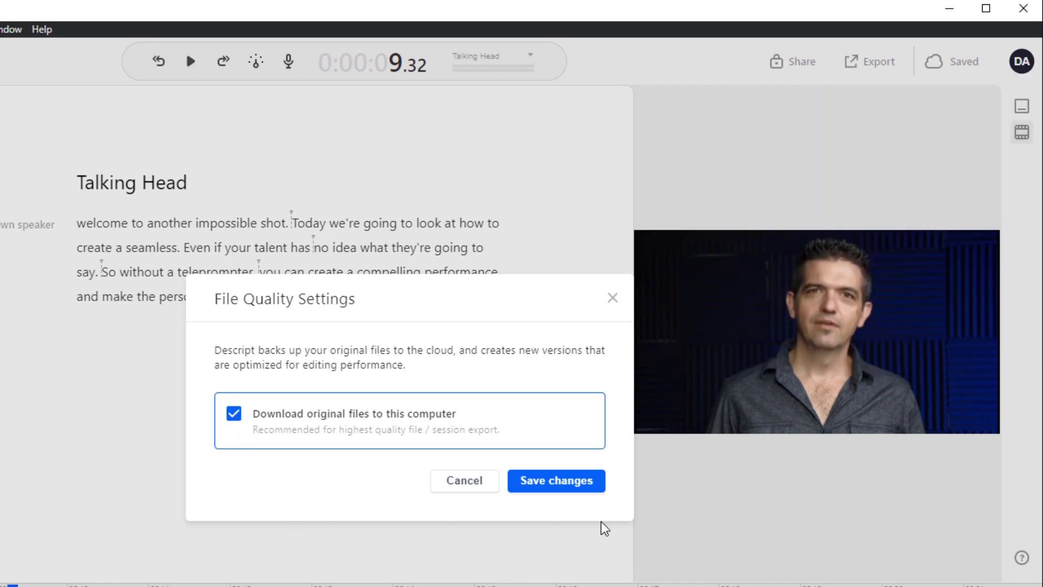
left_click(557, 487)
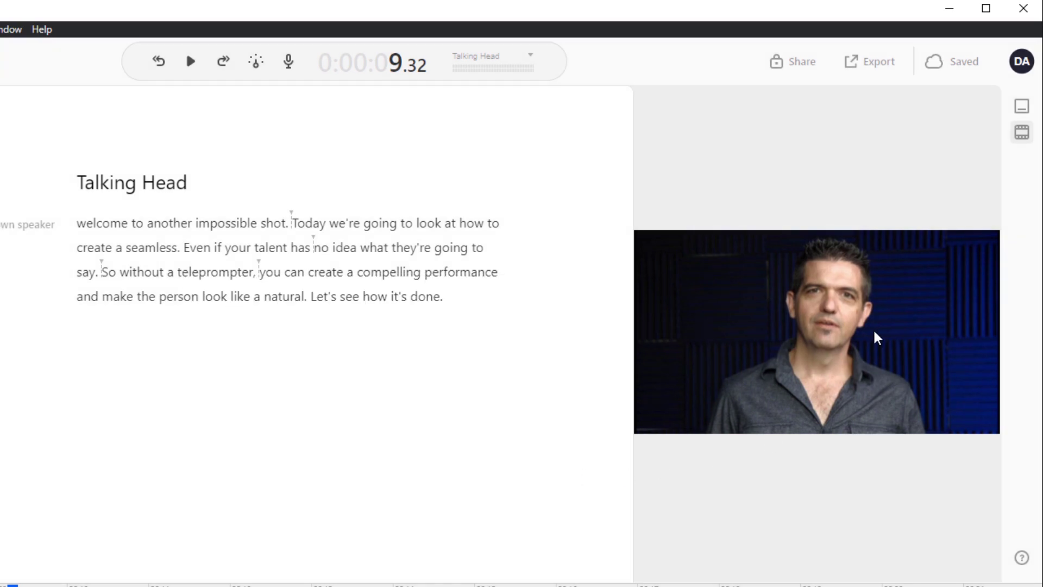
Export the edit as an Adobe Premiere timeline
left_click(868, 77)
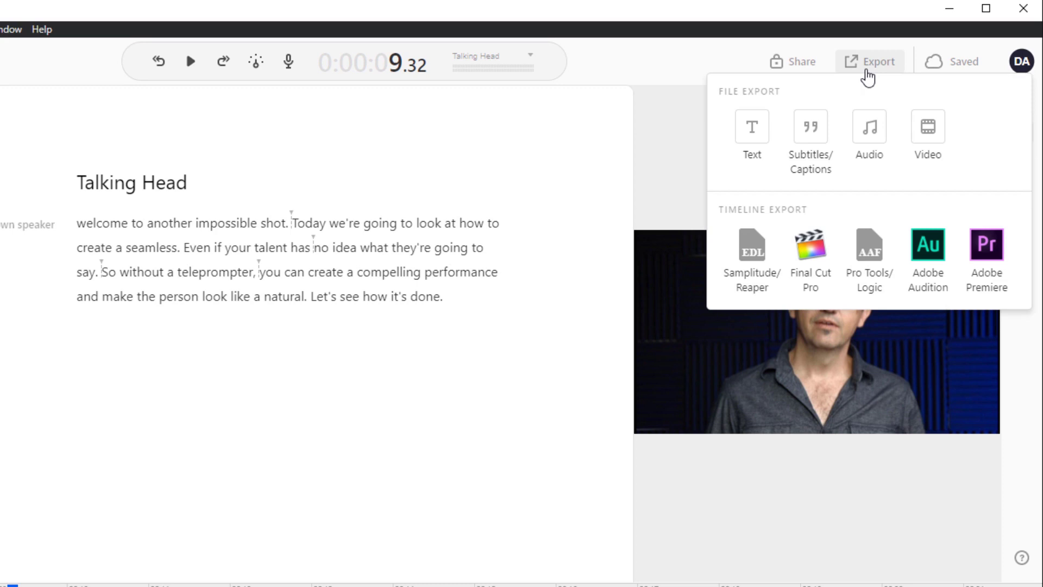
left_click(997, 256)
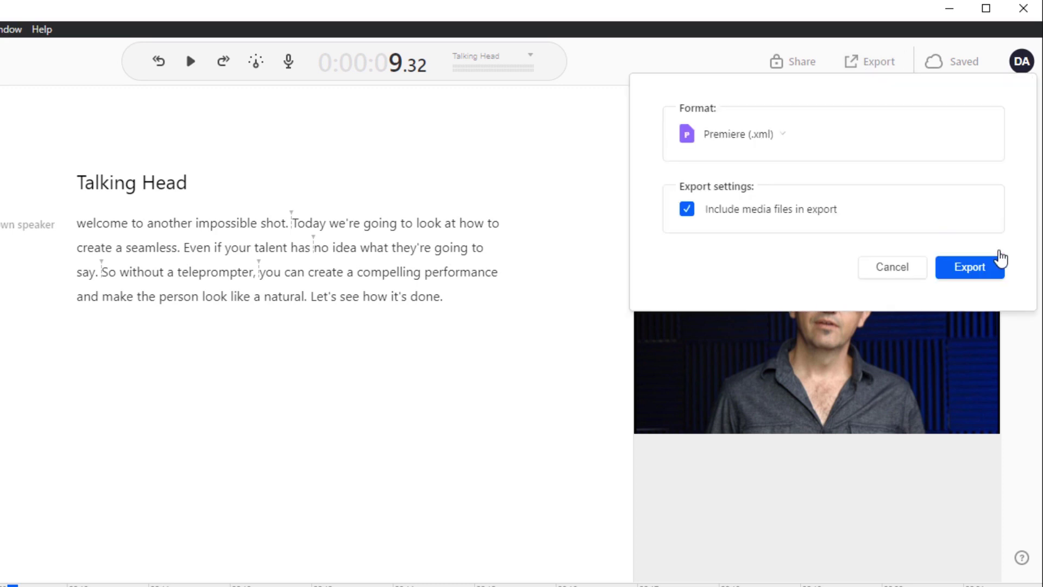
left_click(970, 275)
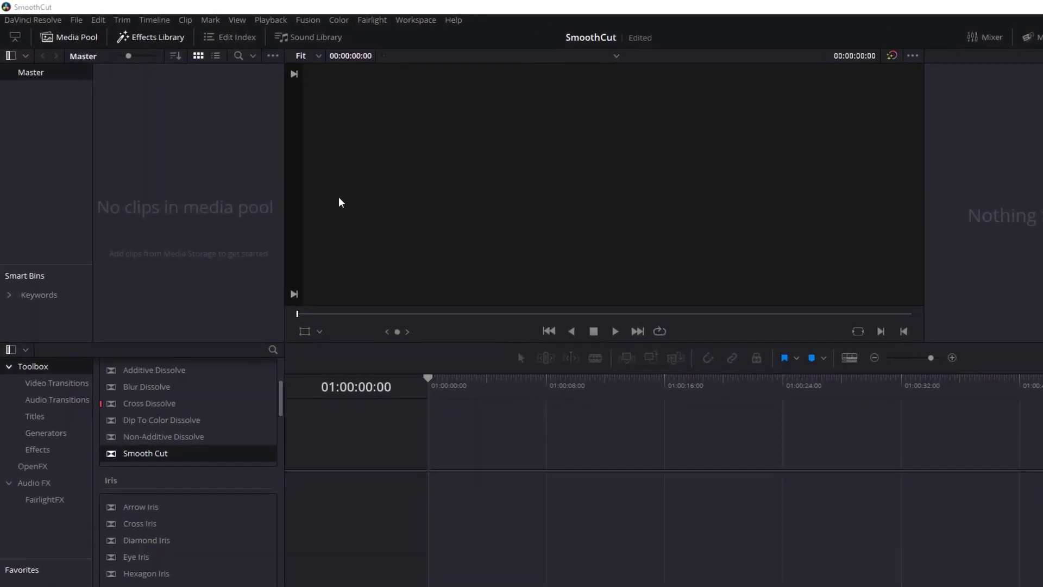
Import the Talking Head.xml timeline into DaVinci Resolve with default import settings
left_click(77, 20)
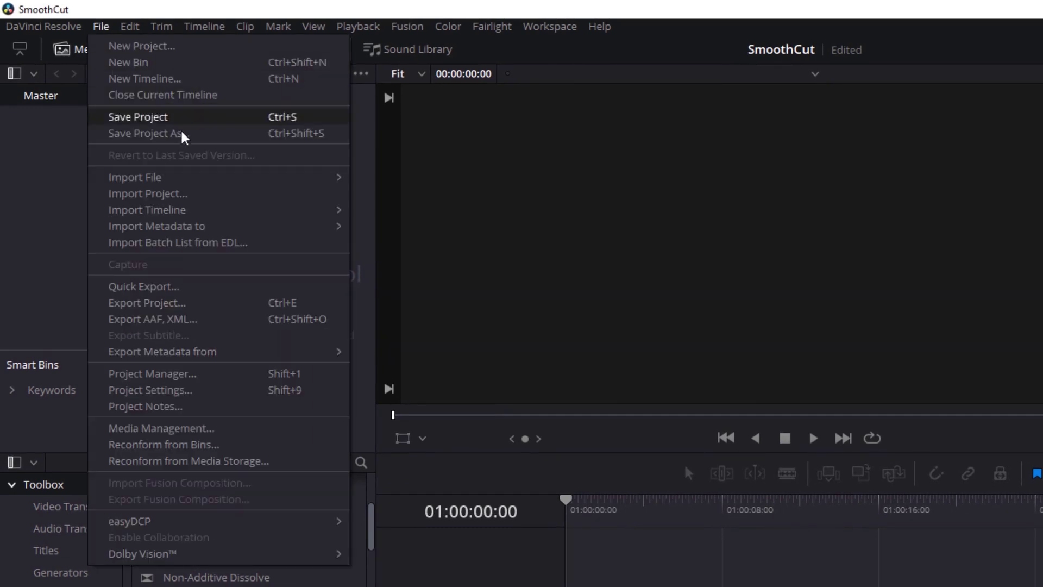
mouse_move(182, 209)
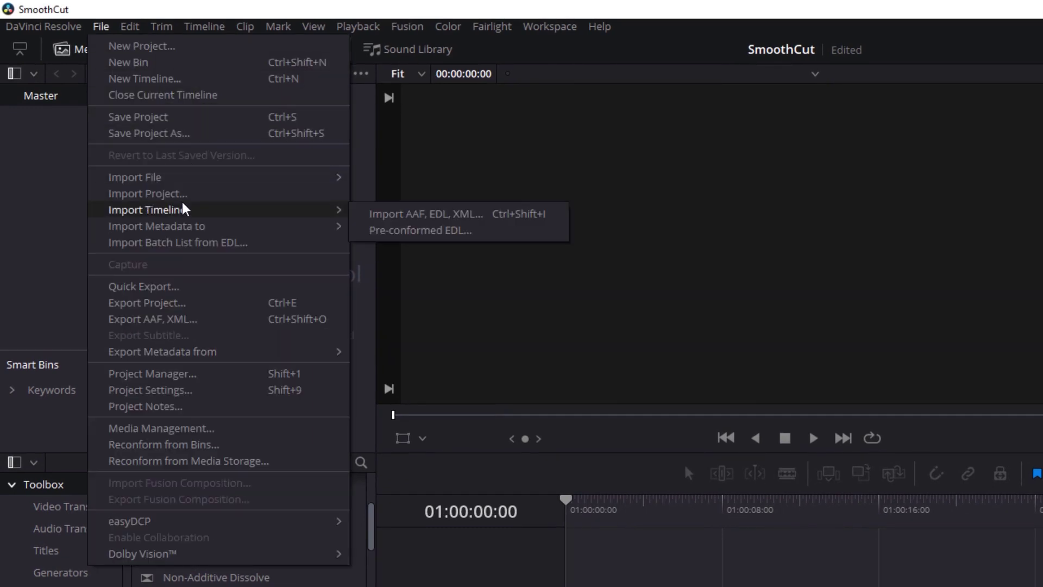
left_click(487, 214)
left_click(327, 195)
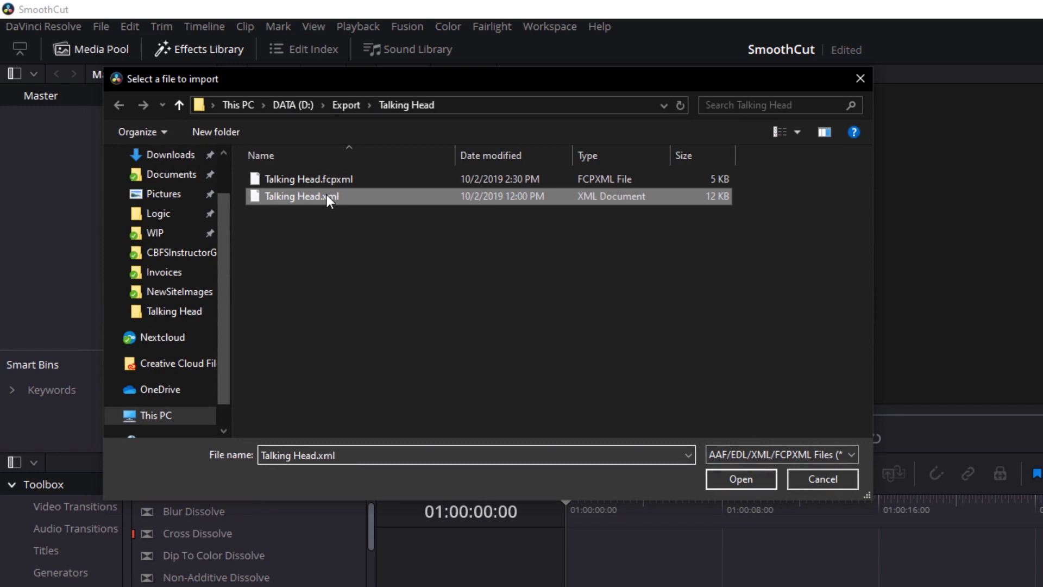
left_click(743, 479)
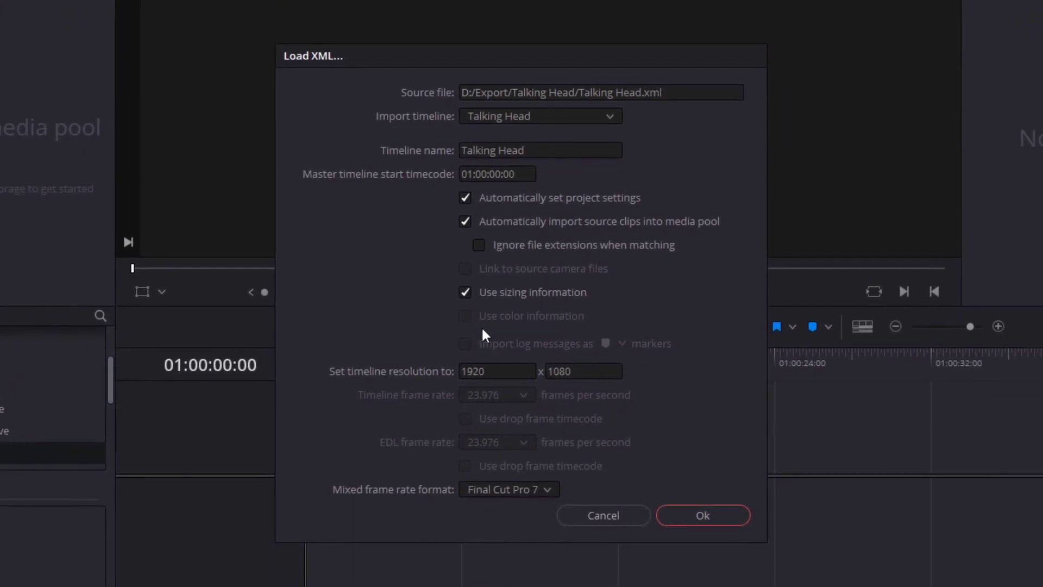
left_click(737, 510)
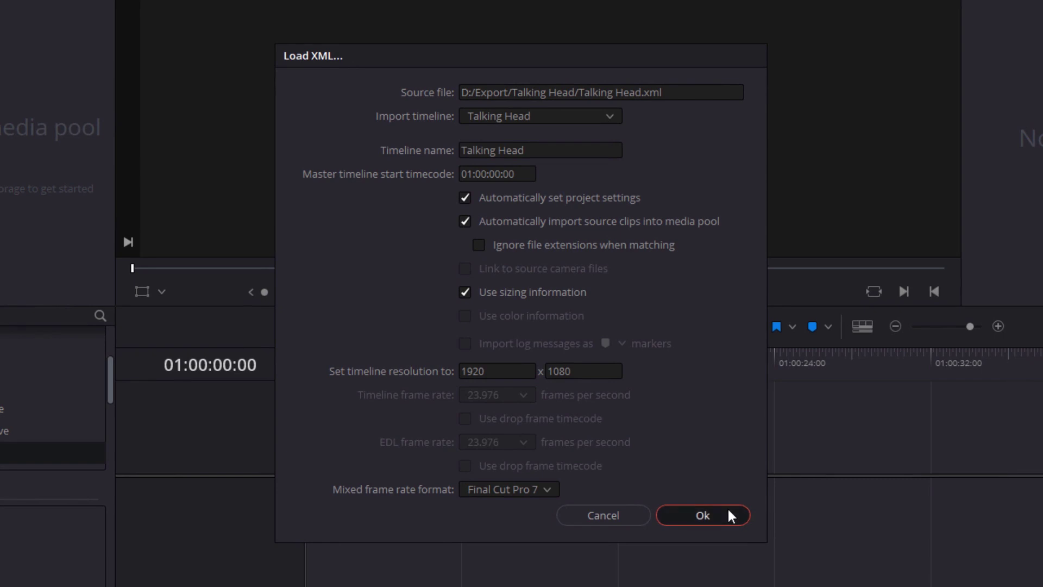
Search D:\Export\Talking Head for the source clips and finish the XML import
left_click(679, 339)
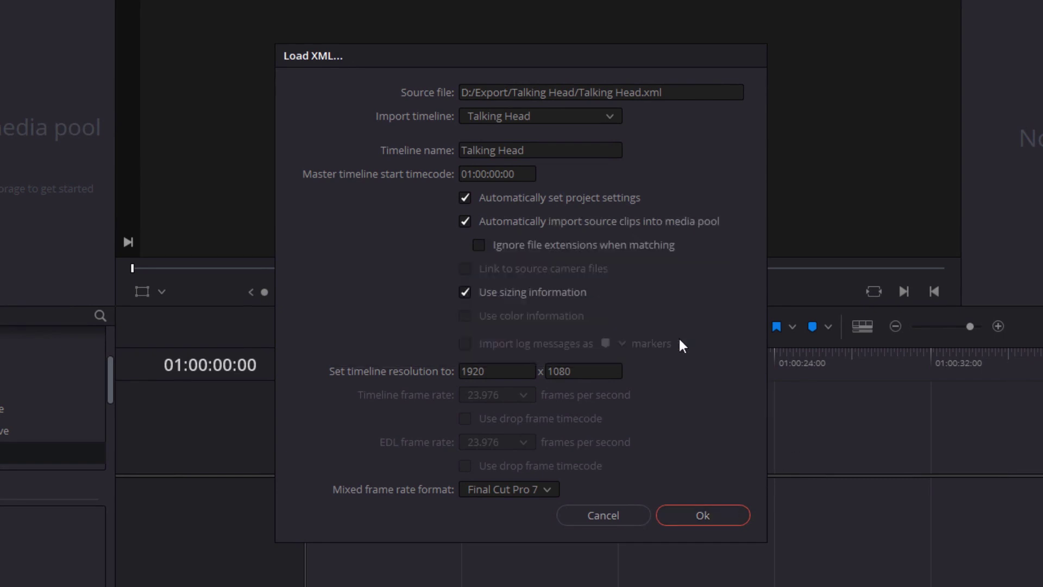
left_click(327, 153)
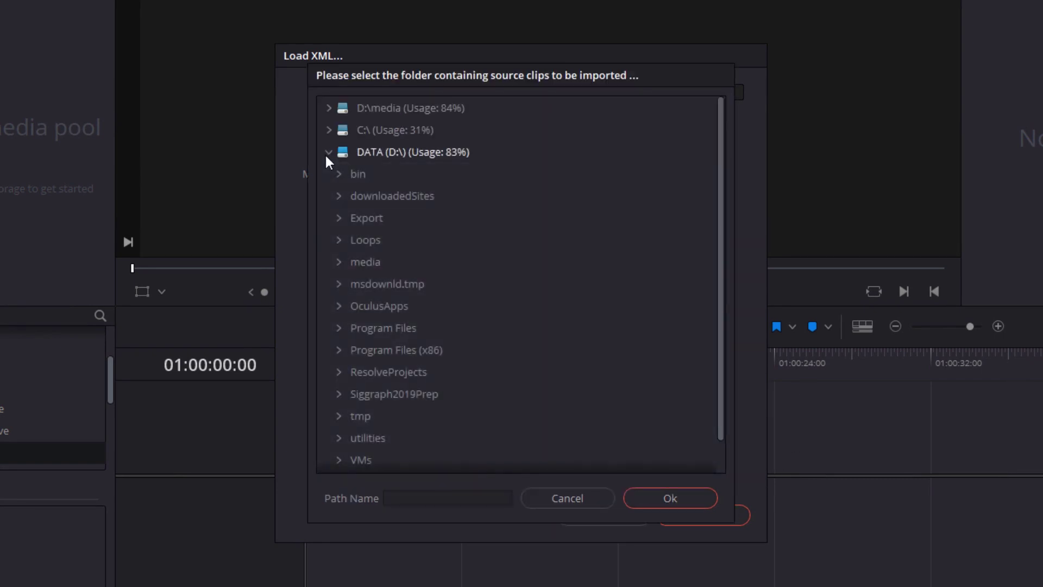
left_click(358, 218)
double_click(357, 219)
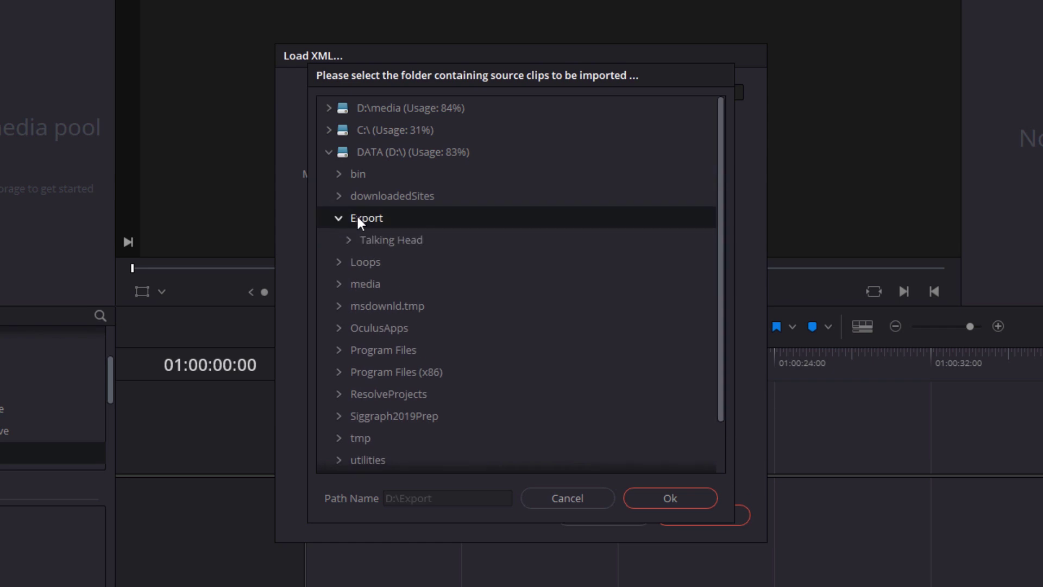
double_click(393, 238)
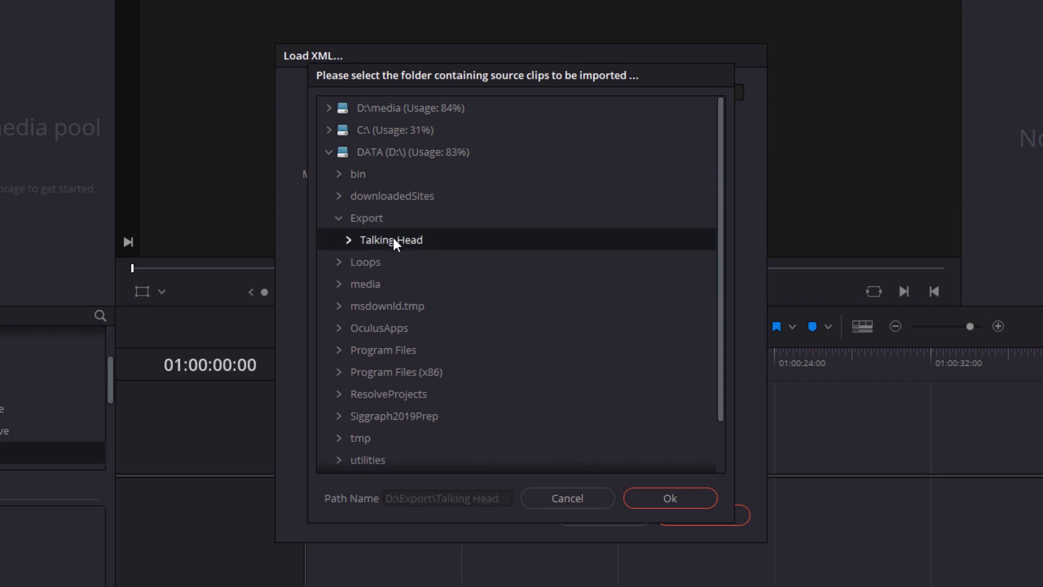
left_click(703, 500)
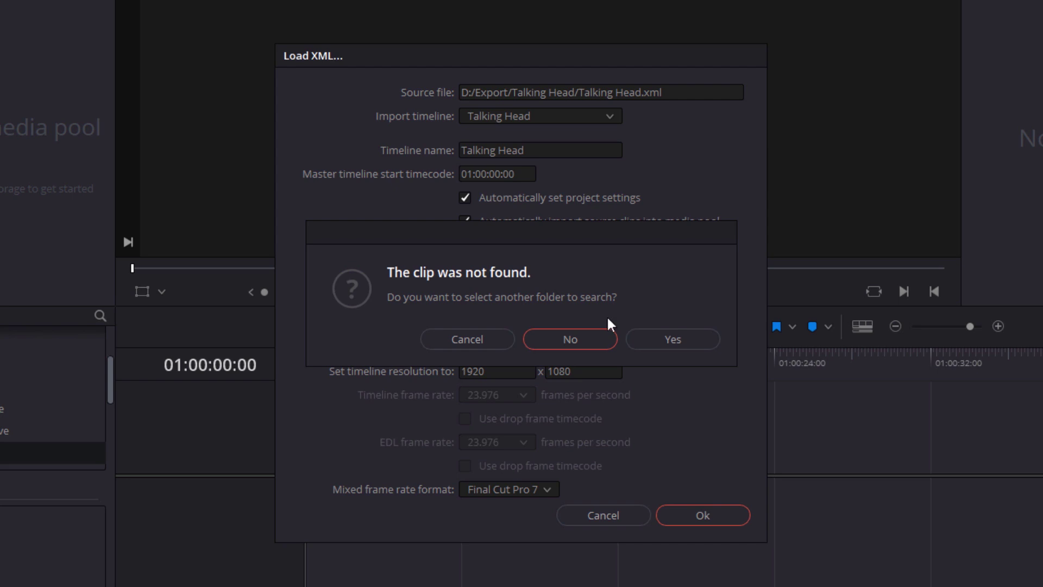
left_click(585, 333)
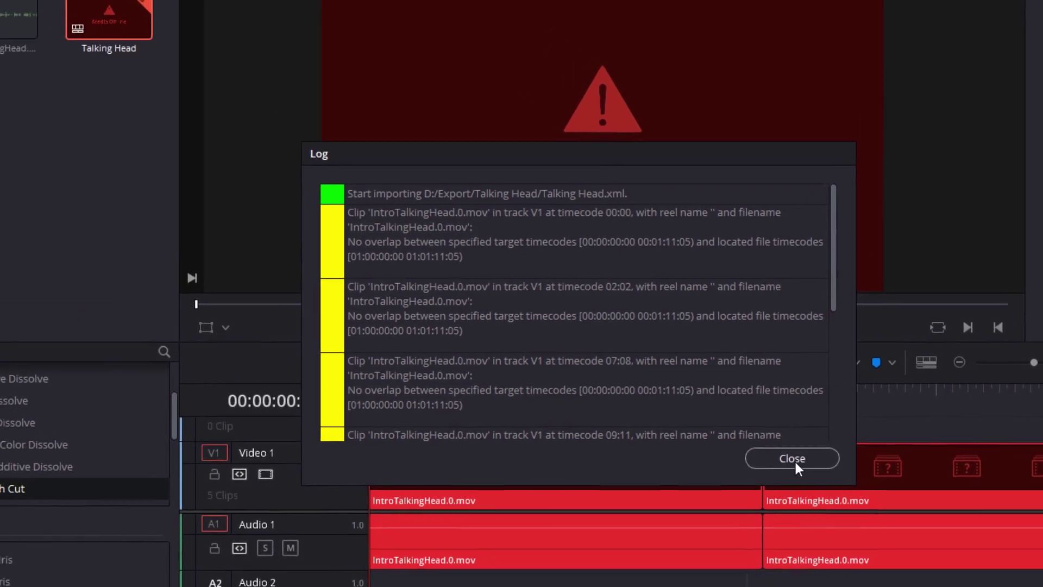
Close the import log and remove the IntroTalkingHead clip from the media pool
left_click(728, 422)
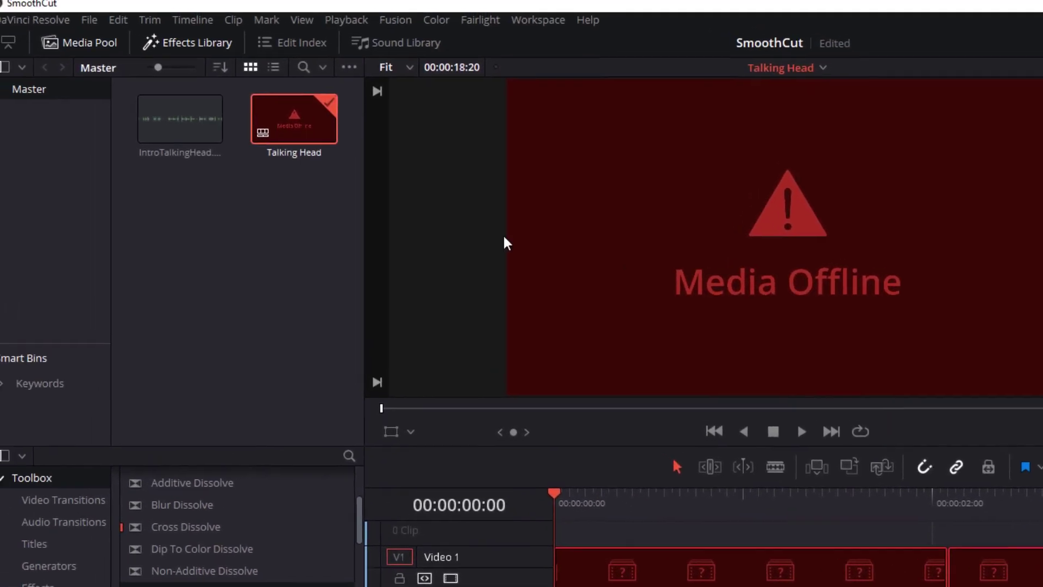
left_click(132, 97)
key("Delete")
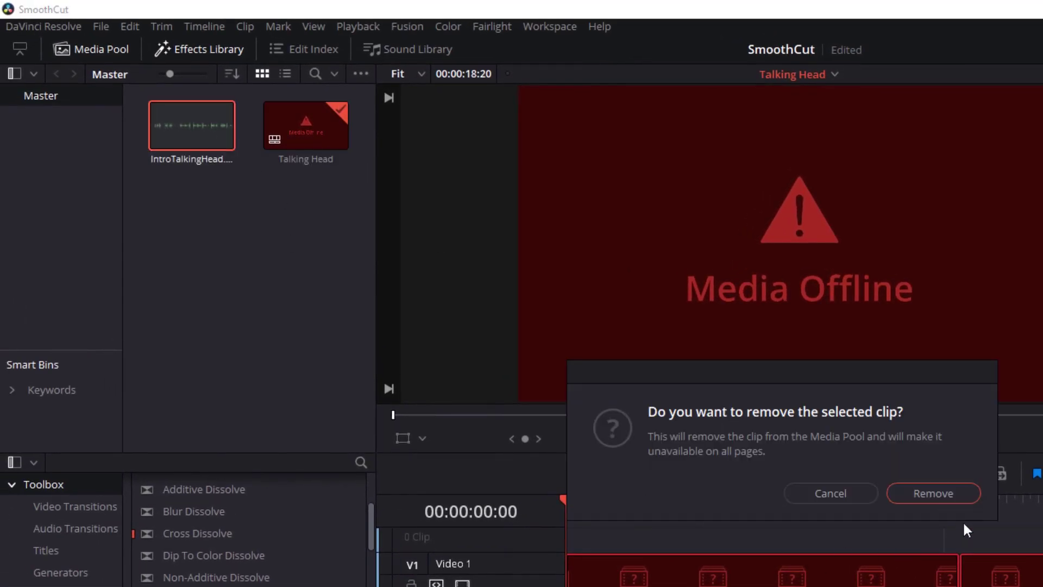
left_click(943, 492)
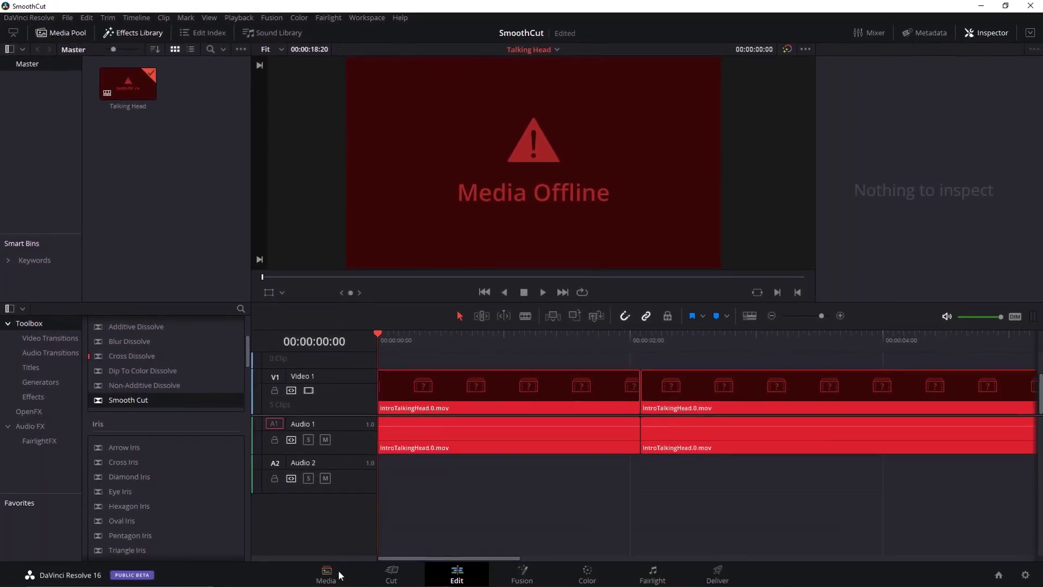
Re-add IntroTalkingHead from Media Storage and set its slate timecode hour to 00
left_click(338, 574)
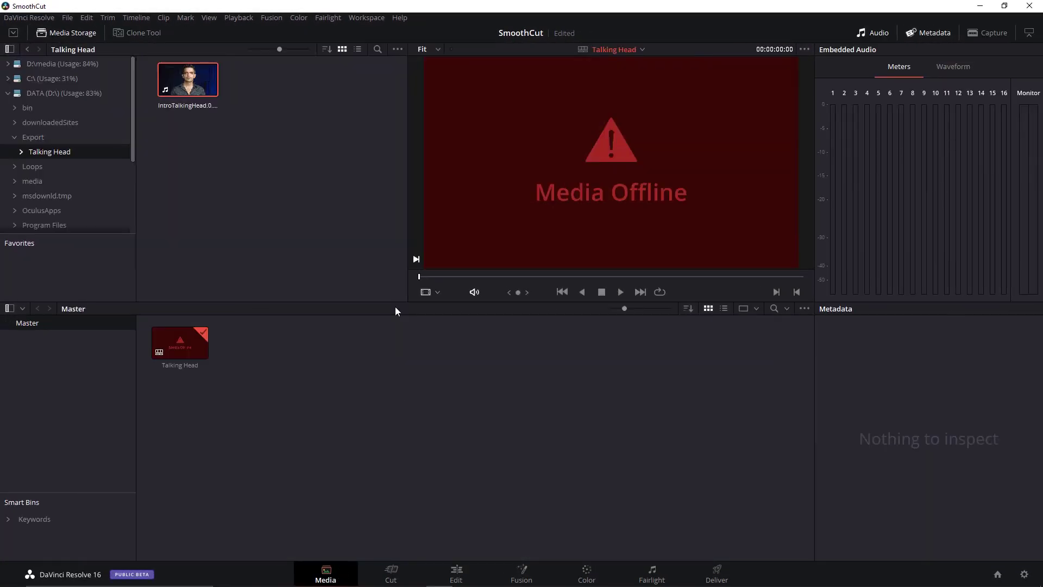
left_click(188, 80)
left_click_drag(188, 79, 313, 360)
right_click(255, 344)
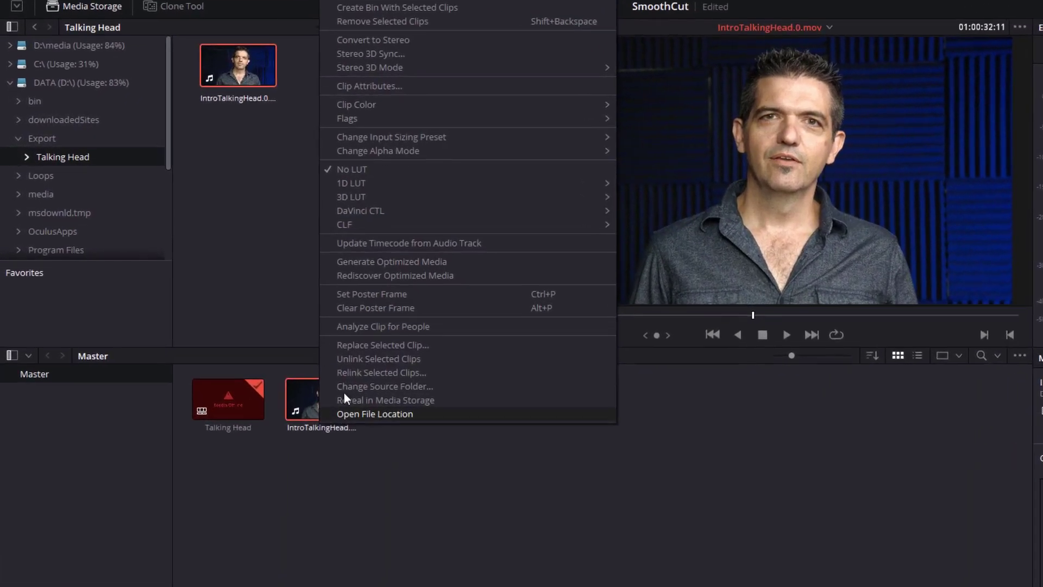
left_click(427, 88)
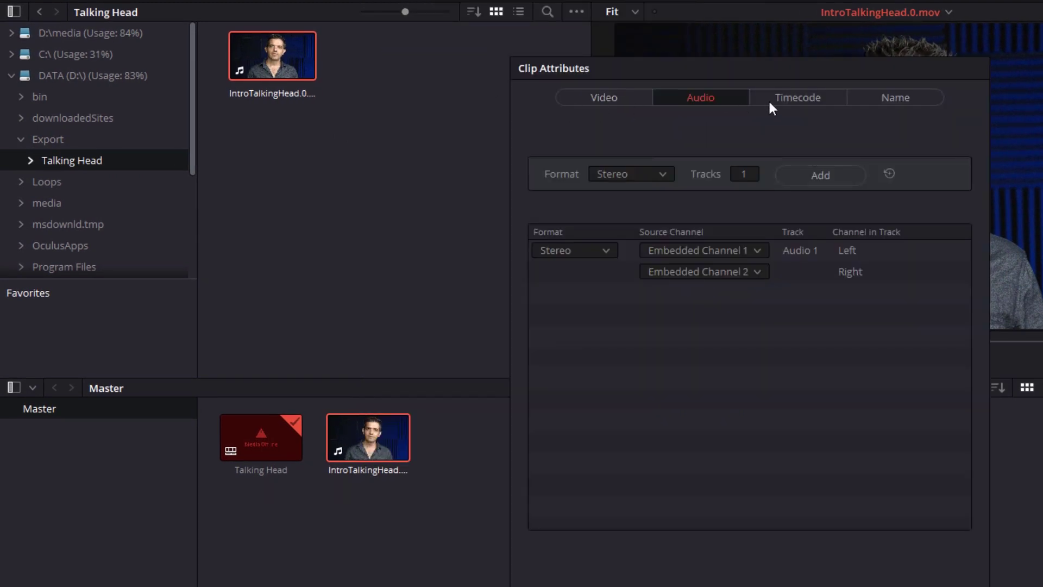
left_click(770, 102)
left_click(704, 152)
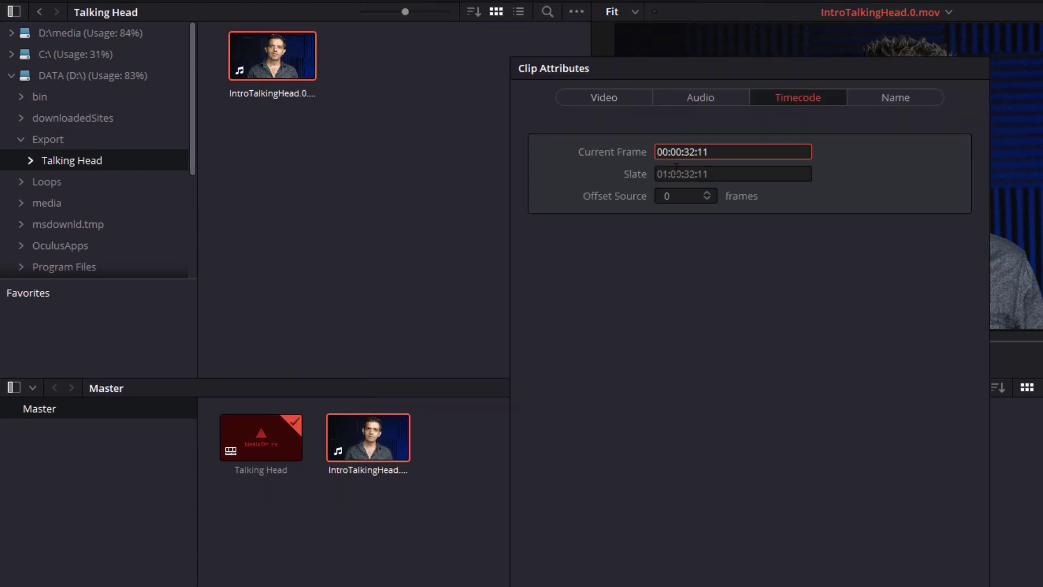
left_click(676, 170)
type("0")
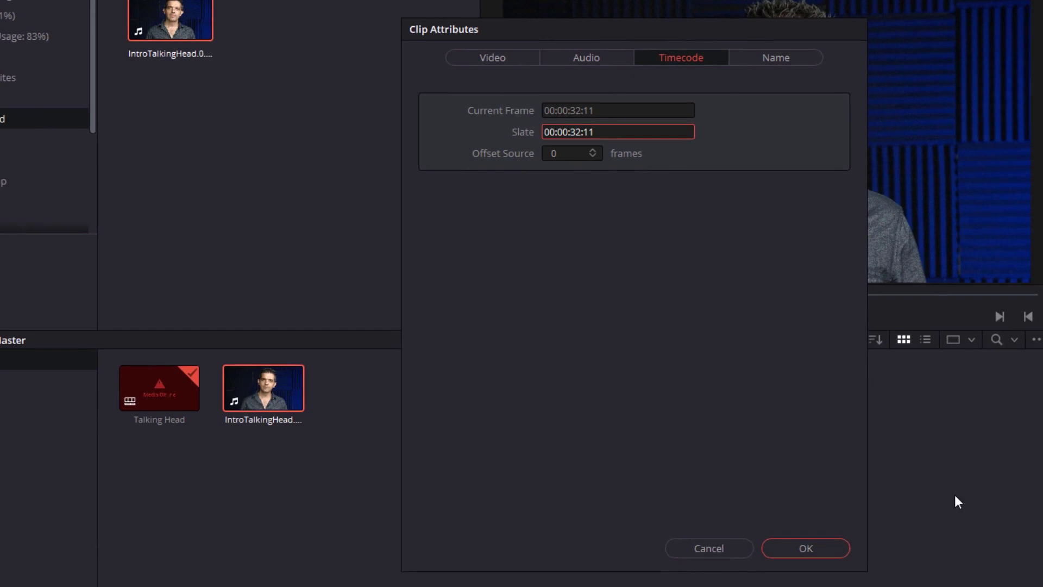
left_click(804, 548)
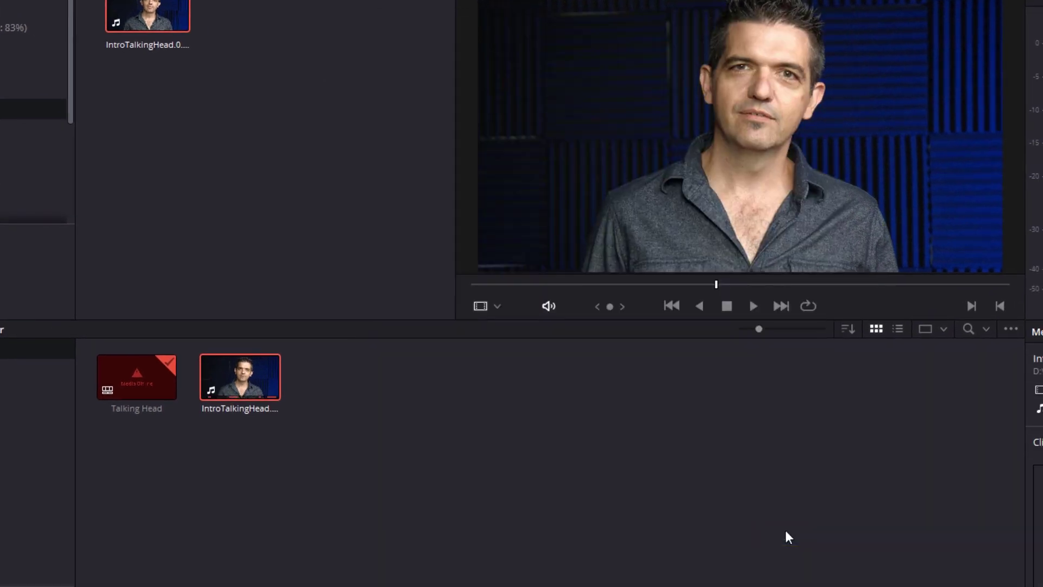
Reconform the Talking Head timeline from bins to relink its clips
right_click(135, 373)
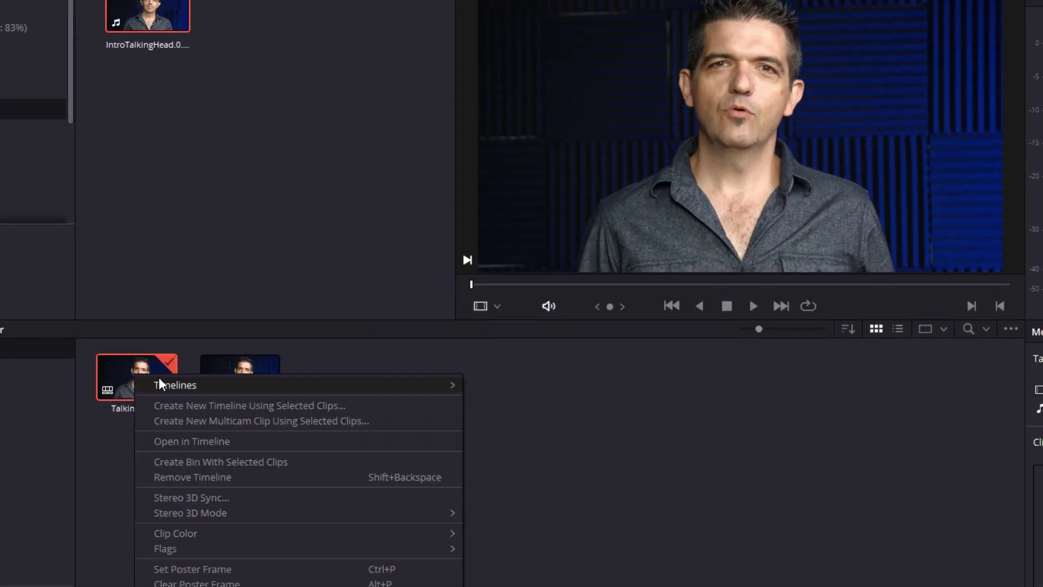
mouse_move(160, 382)
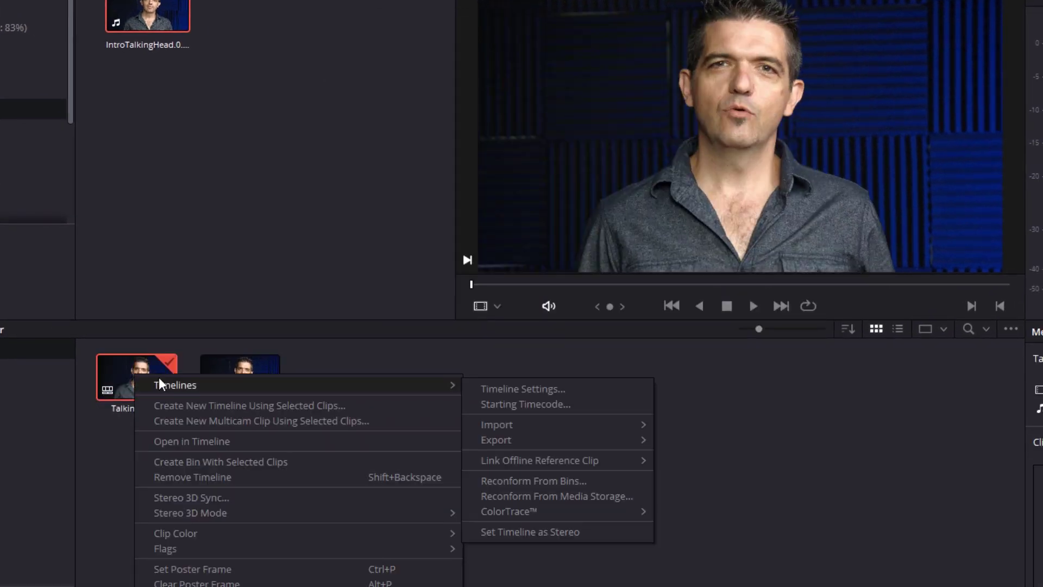
left_click(603, 482)
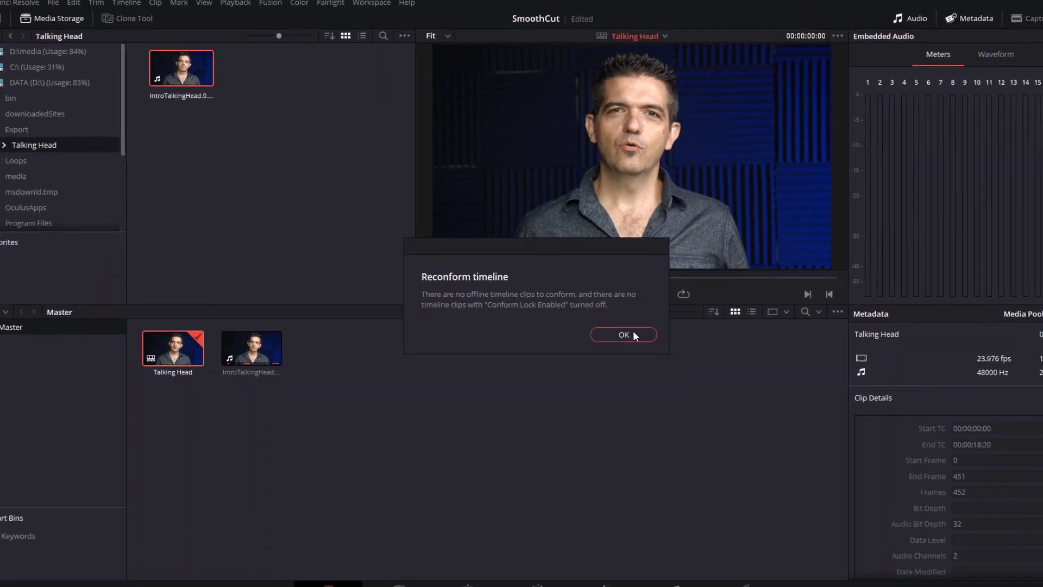
left_click(634, 332)
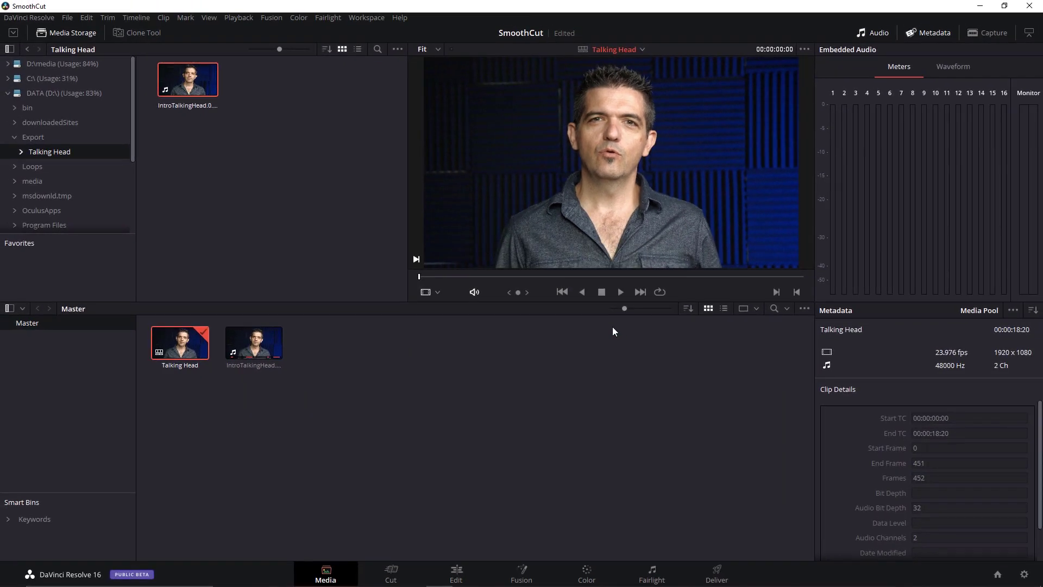
On the Edit page, fit the Talking Head timeline and play it through to 00:00:17:06
left_click(456, 574)
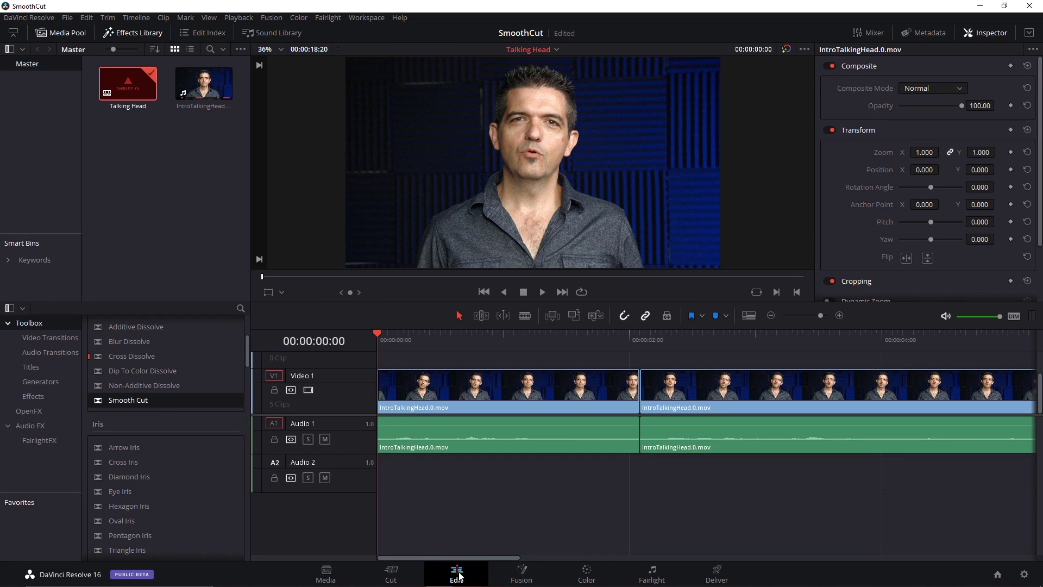
key("shift+z")
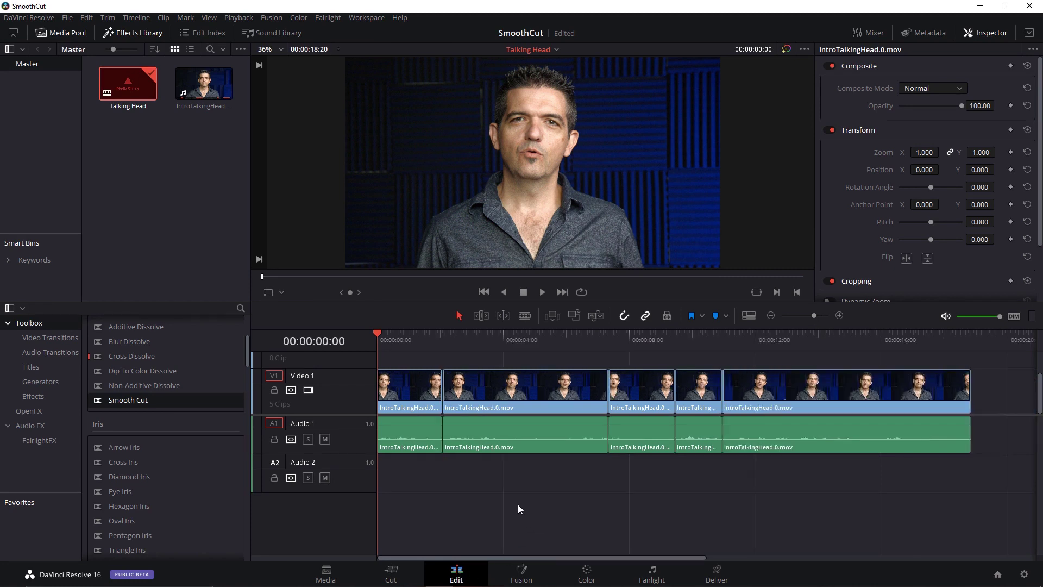
key("space")
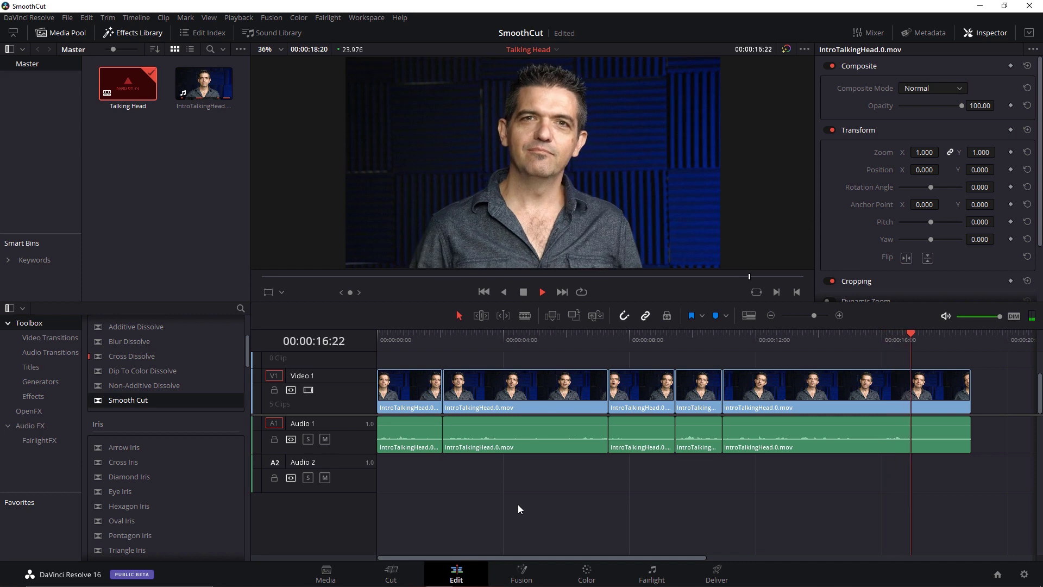
key("space")
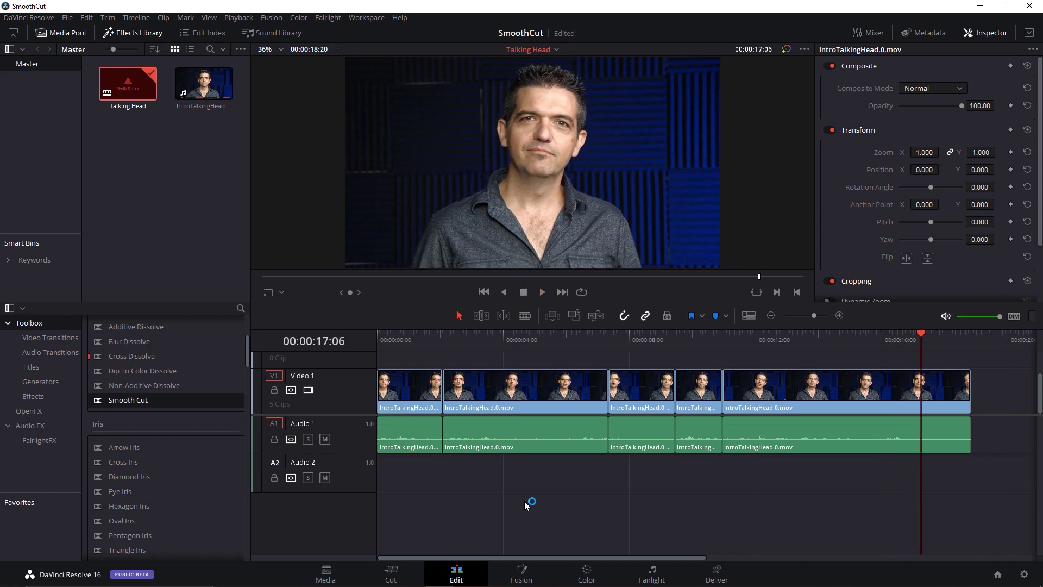
Drop a Smooth Cut on all four V1 edit points and play the timeline from the start
left_click(132, 33)
left_click(132, 34)
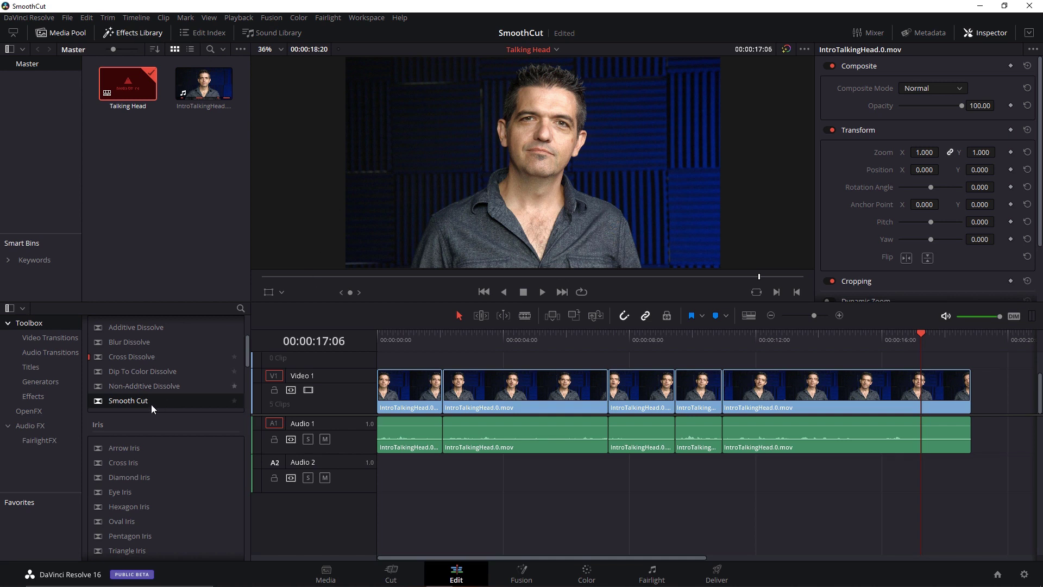
left_click_drag(131, 400, 424, 375)
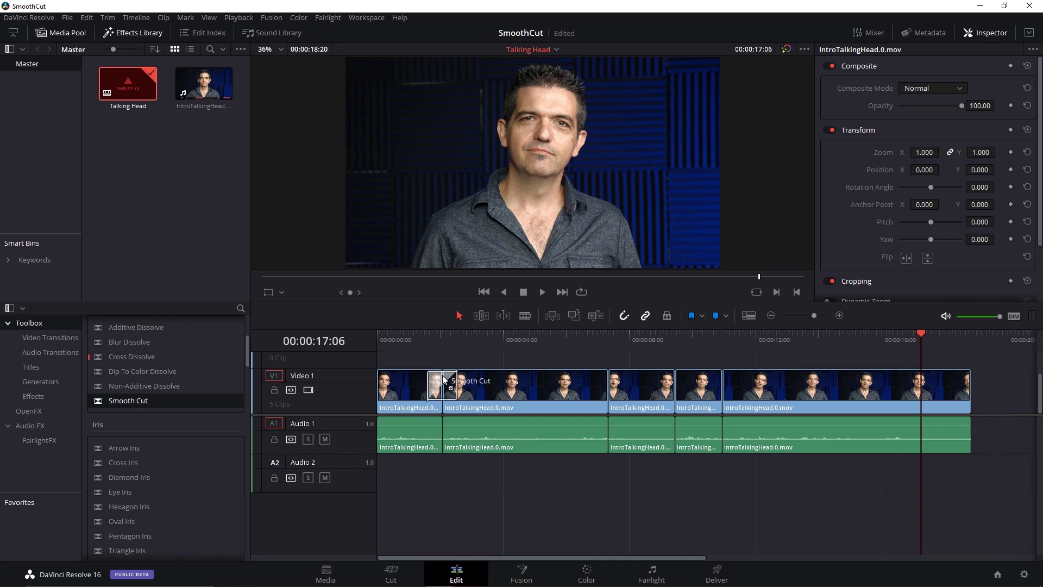
left_click_drag(113, 400, 605, 382)
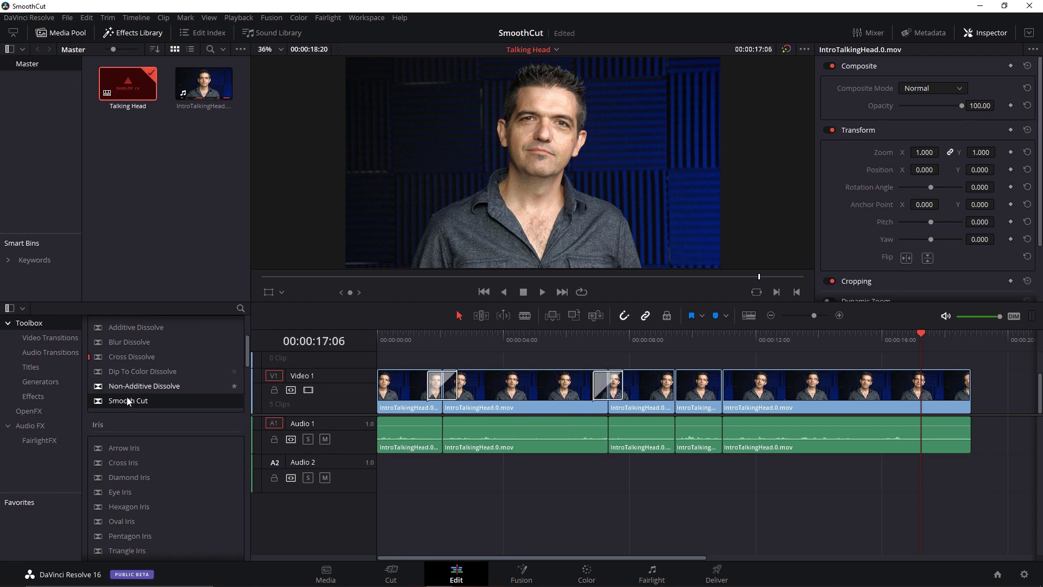
left_click_drag(129, 400, 680, 386)
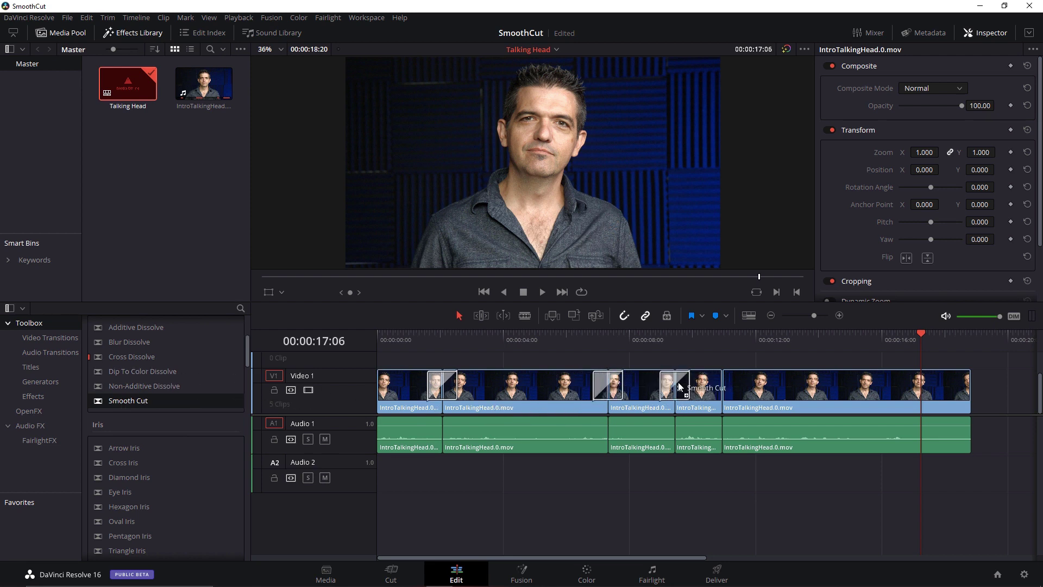
left_click_drag(130, 400, 724, 376)
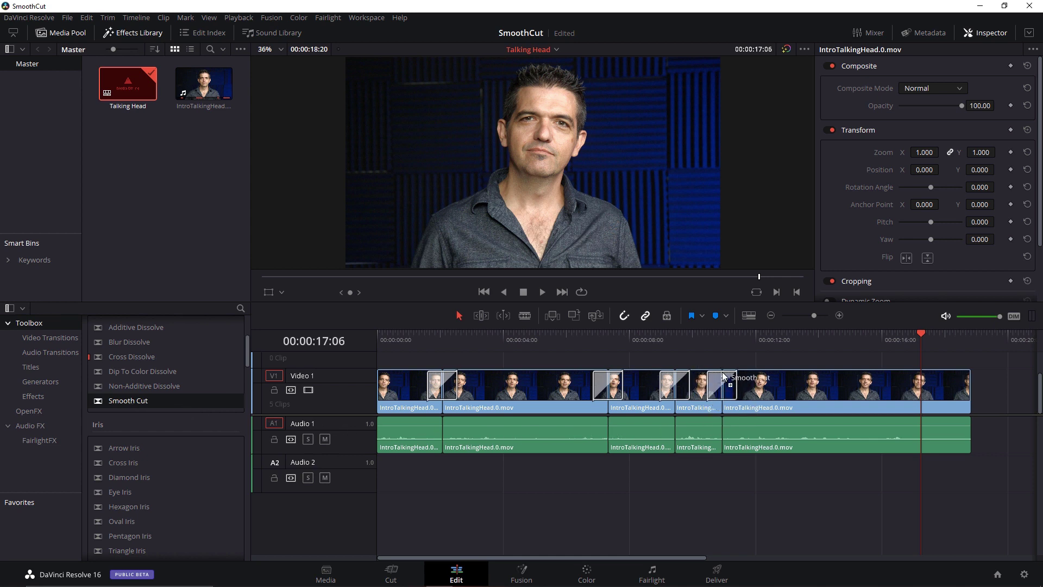
left_click(411, 333)
key("space")
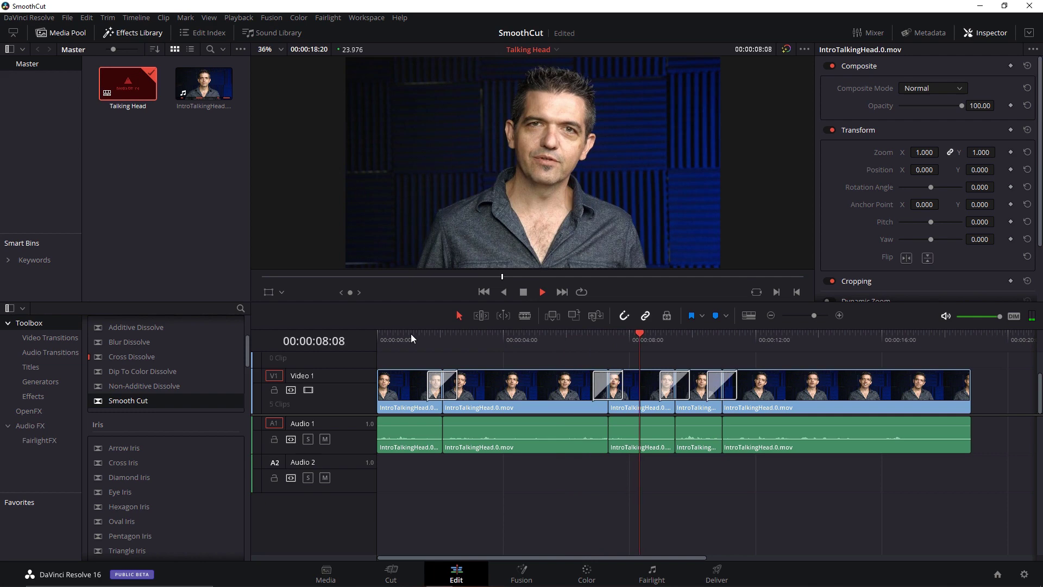
Find the jump cut near 00:00:09, shorten its Smooth Cut to 10 frames, and preview it
key("space")
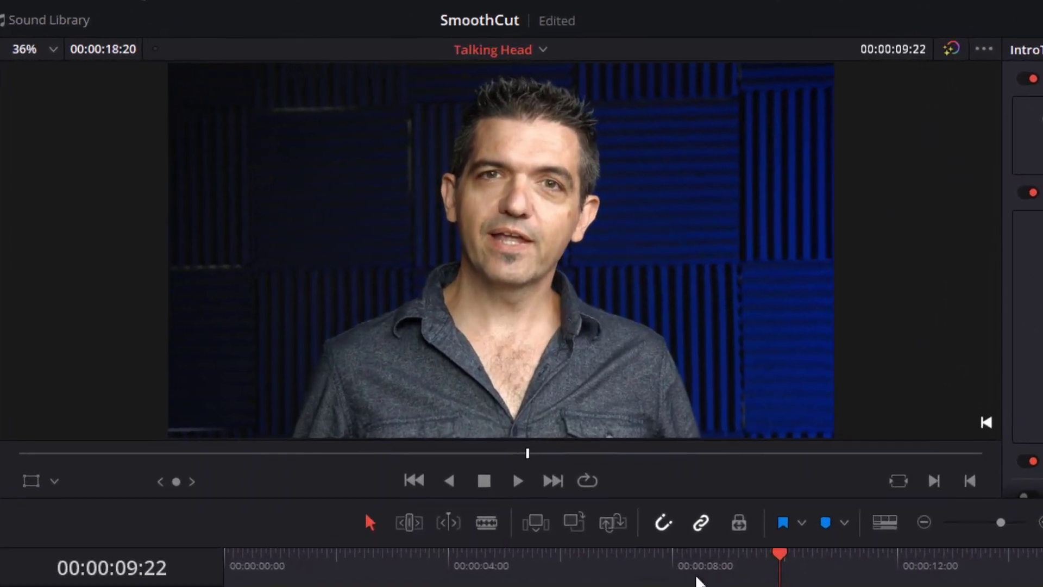
left_click(690, 435)
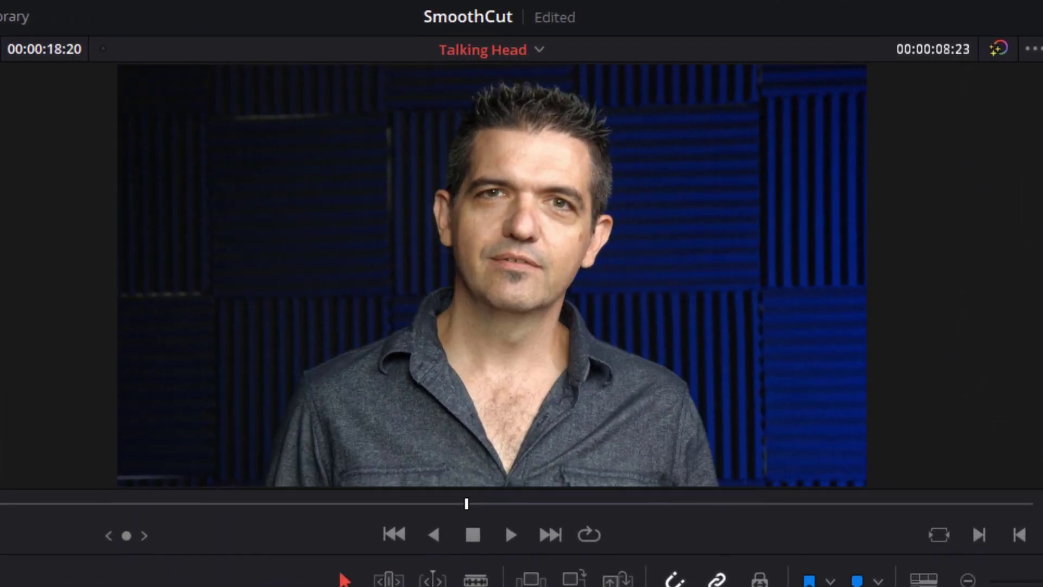
key("space")
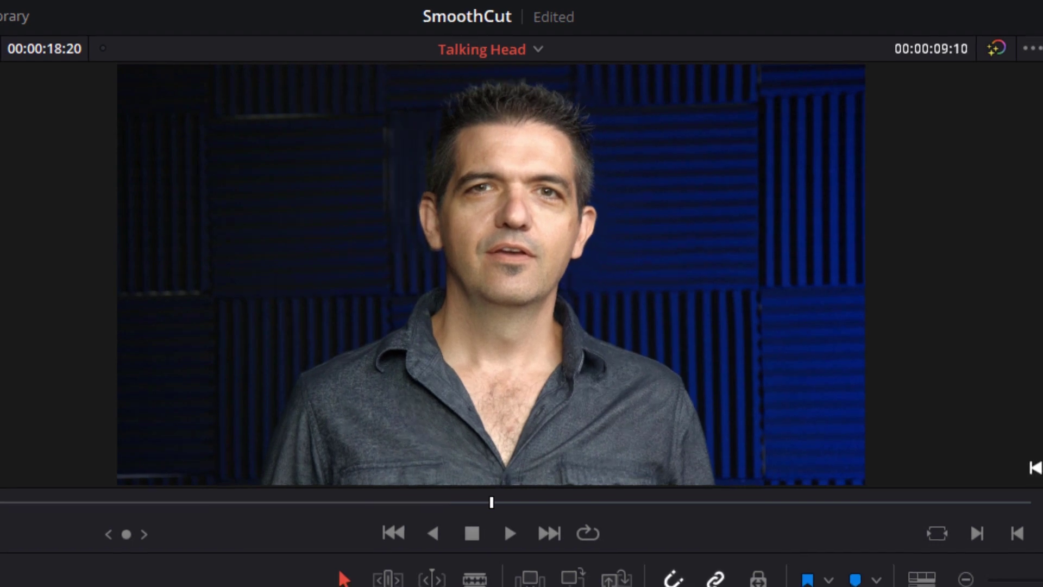
key("space")
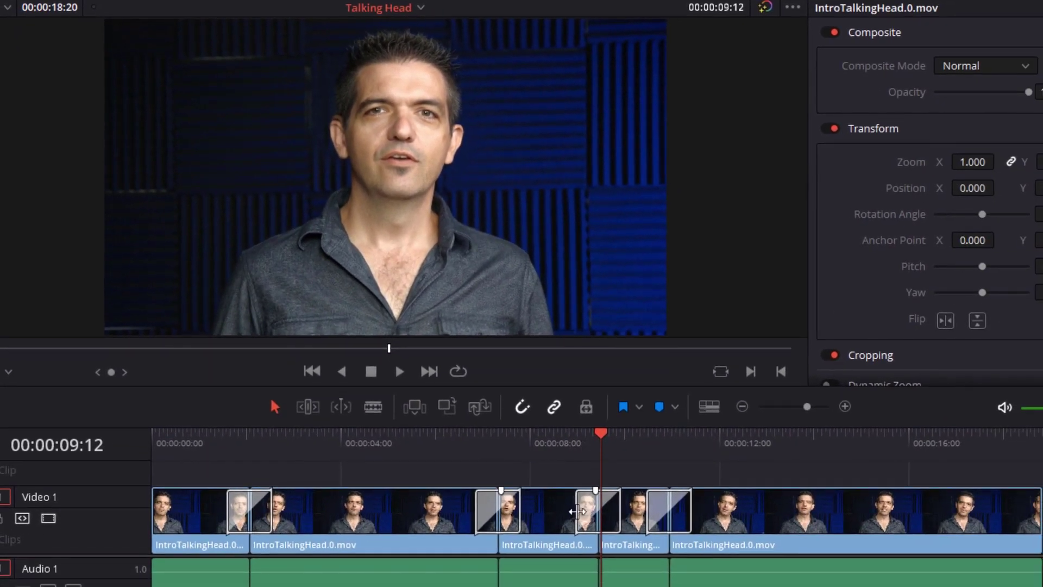
left_click_drag(577, 511, 591, 511)
left_click(557, 443)
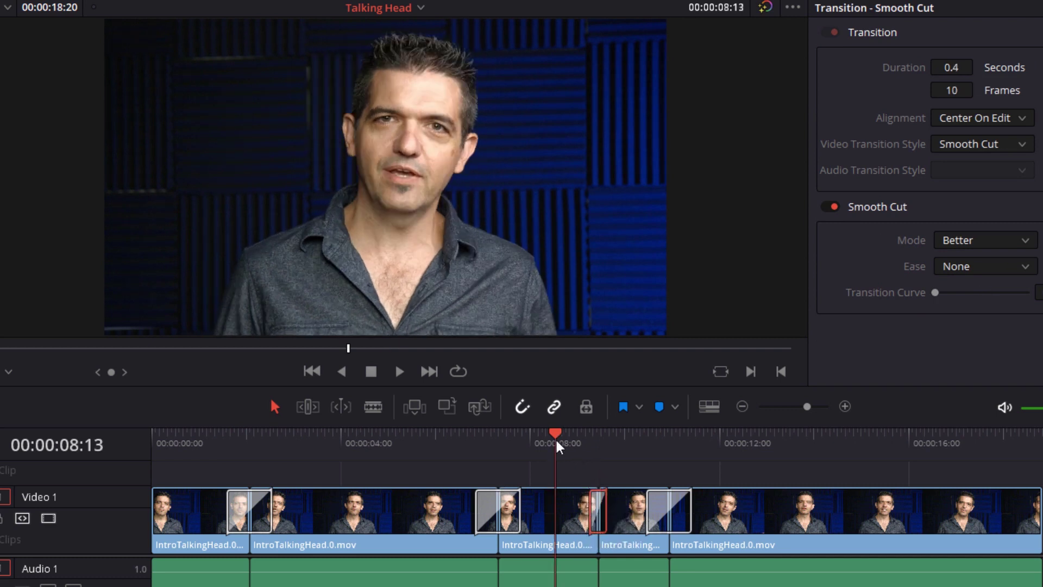
key("space")
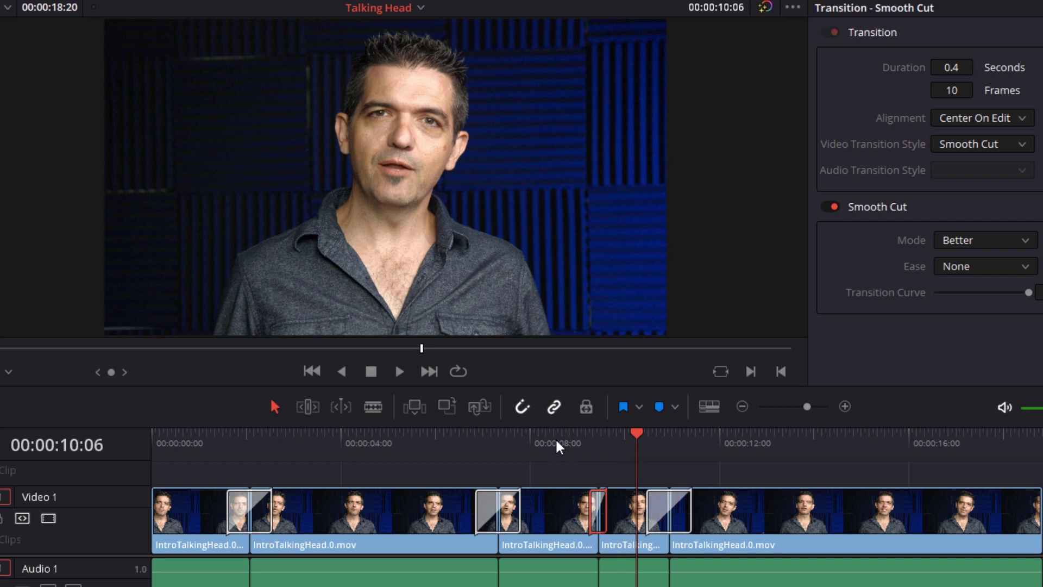
Shorten the Smooth Cut further to 6 frames (0.3 s) and replay it
left_click_drag(587, 510, 591, 510)
left_click(570, 443)
key("space")
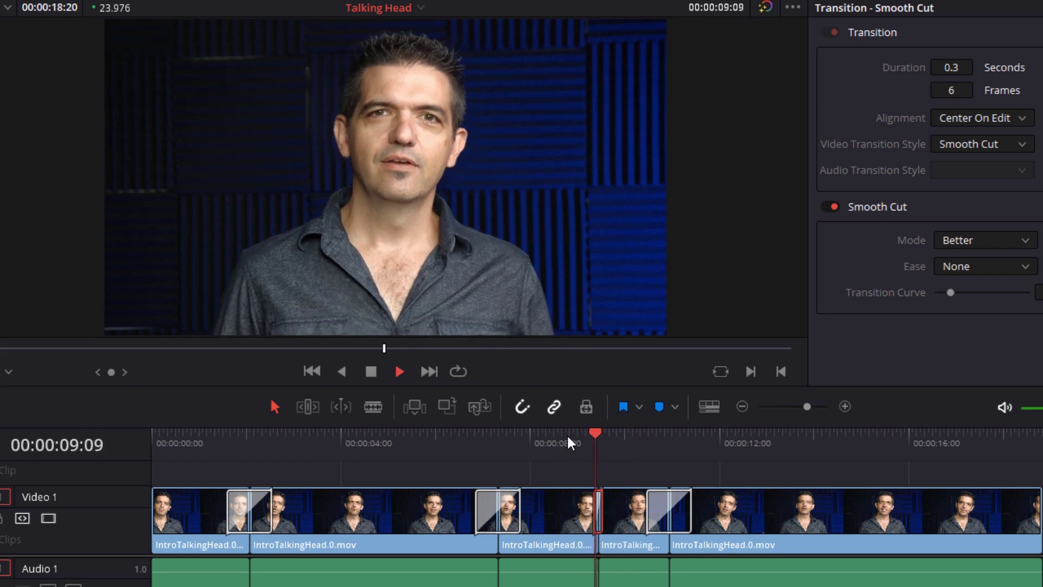
left_click(570, 443)
key("space")
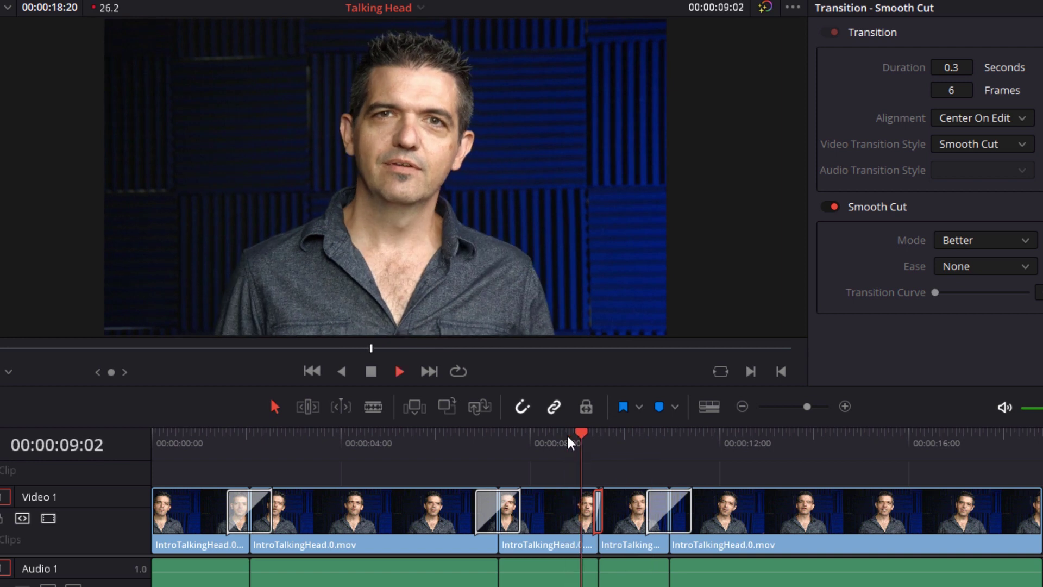
key("space")
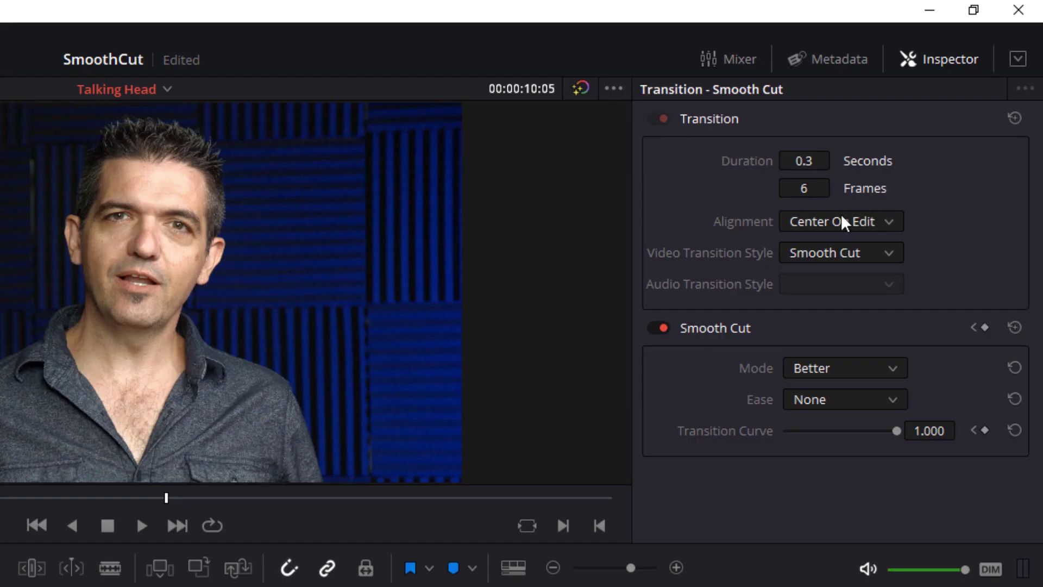
Set the Smooth Cut's Alignment to Start On Edit and play the realigned transition
left_click(983, 116)
left_click(983, 141)
key("space")
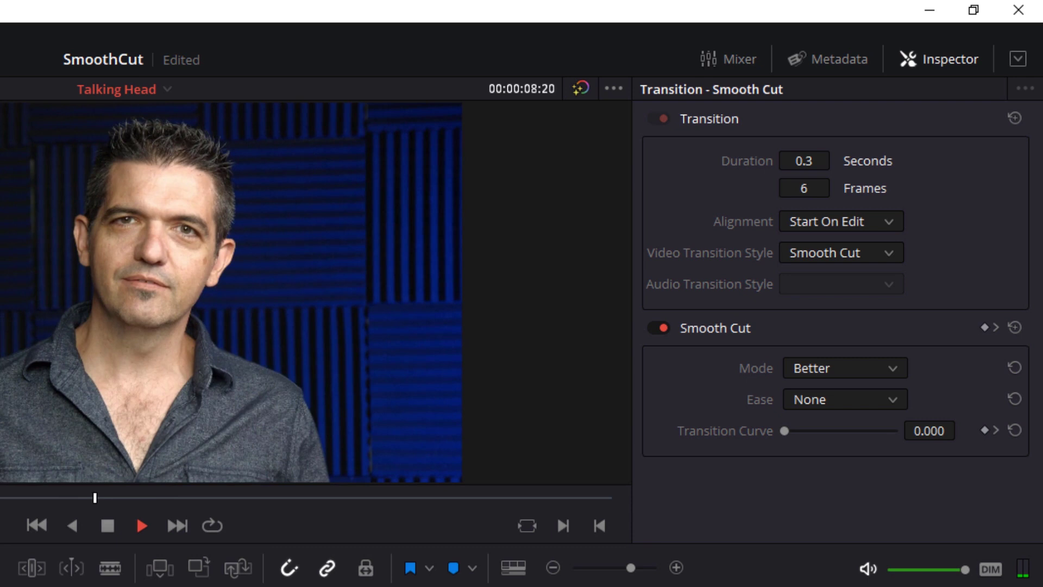
key("space")
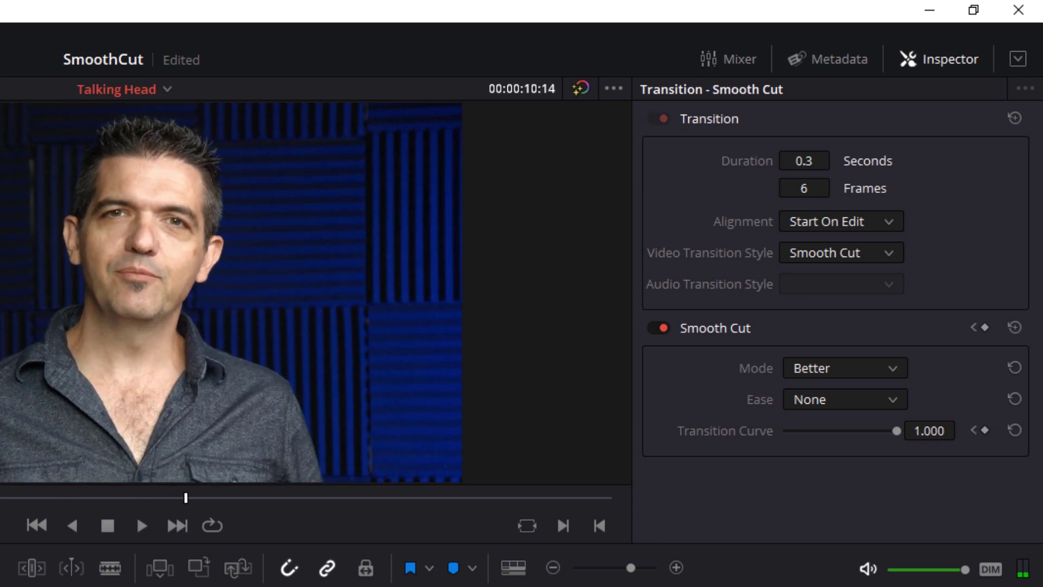
key("space")
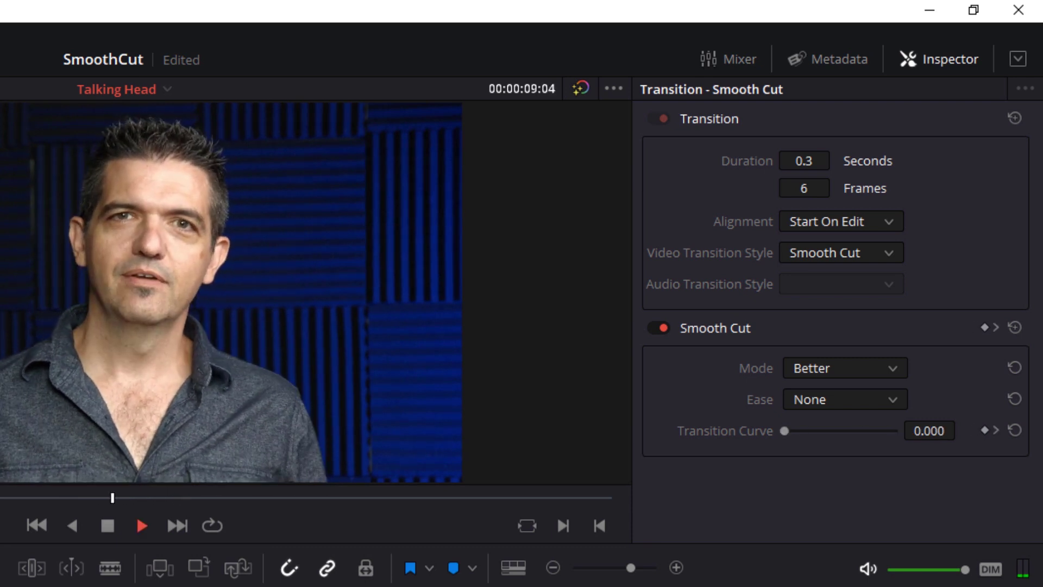
key("space")
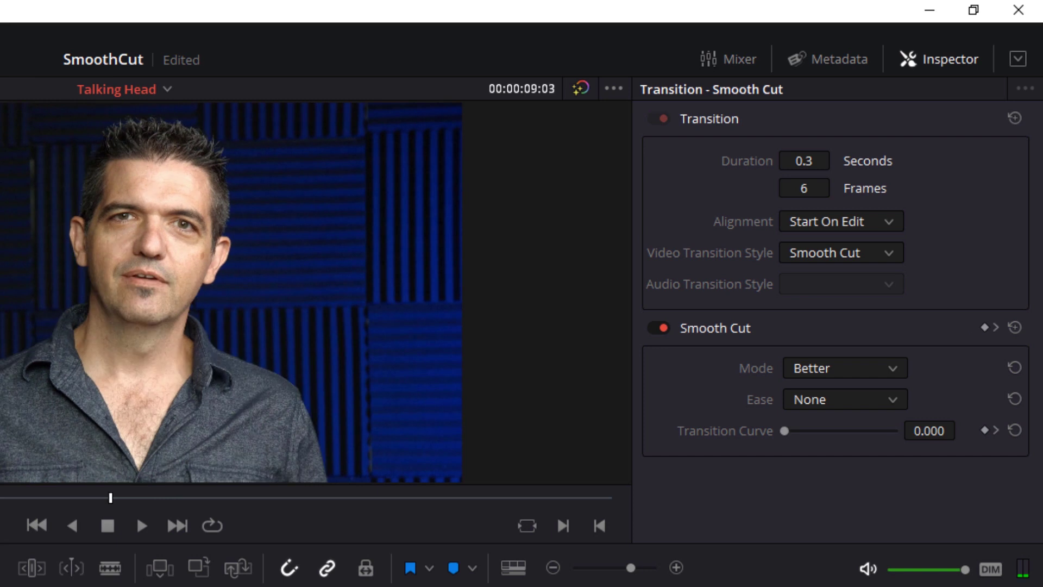
Step through the transition frames, try Faster mode, then return the Smooth Cut to Better mode
key("Right")
key("Right")
key("Right")
key("Right")
key("Right")
key("Right")
key("Right")
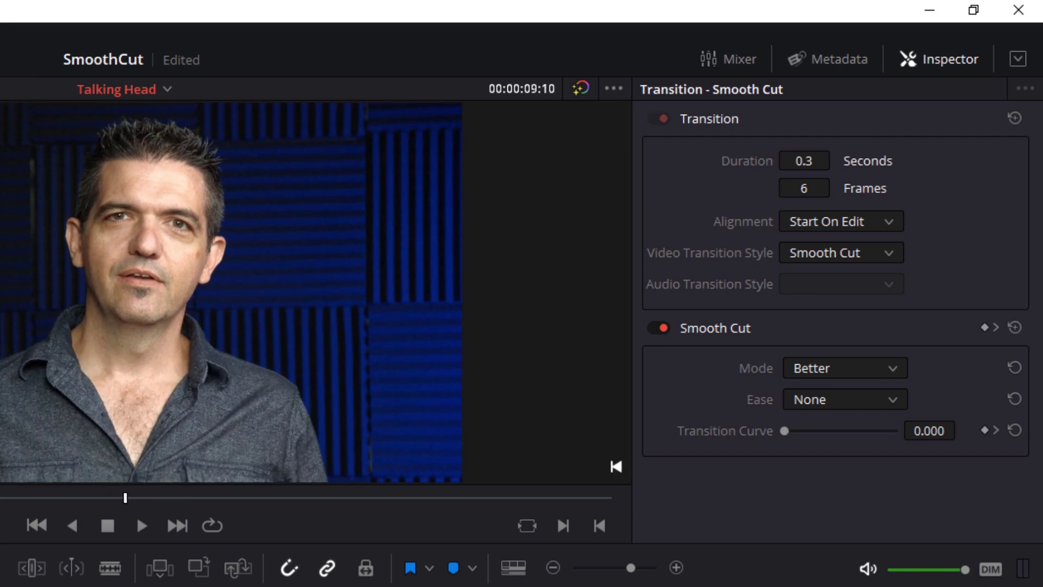
key("Right")
key("Right")
key("Right")
key("Right")
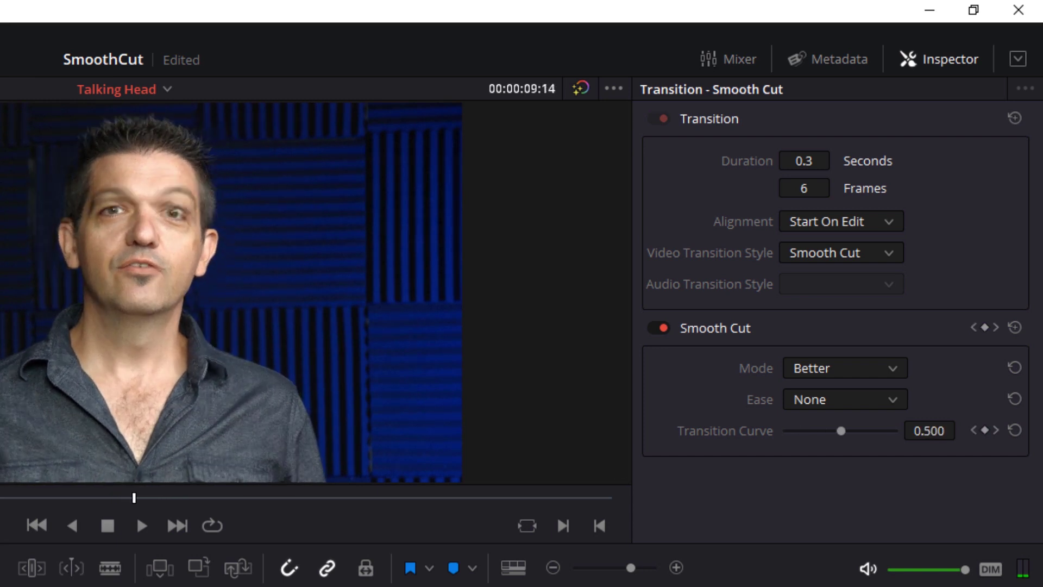
key("Right")
key("Left")
key("Left")
key("Left")
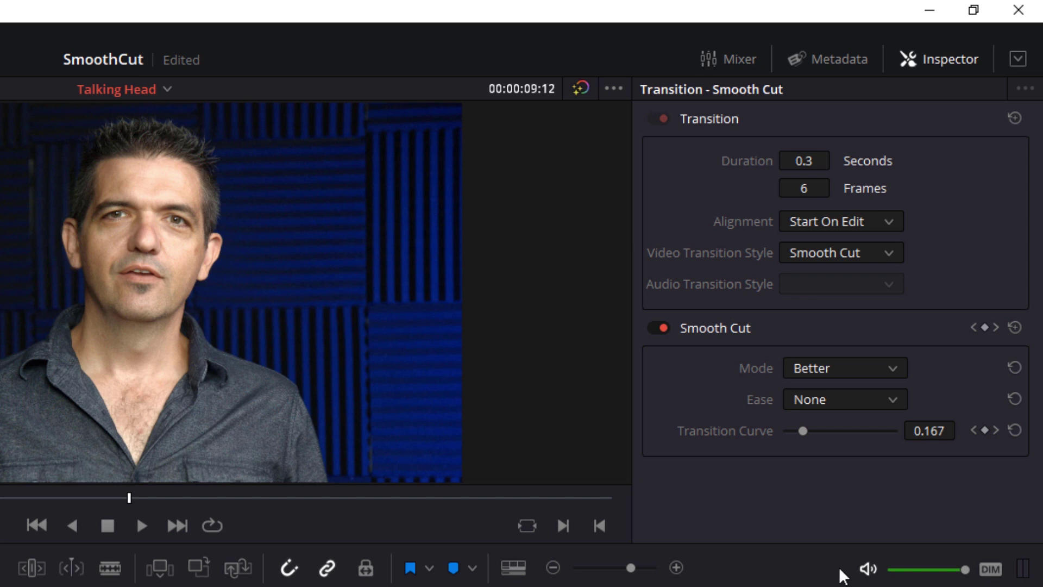
left_click(824, 369)
left_click(827, 393)
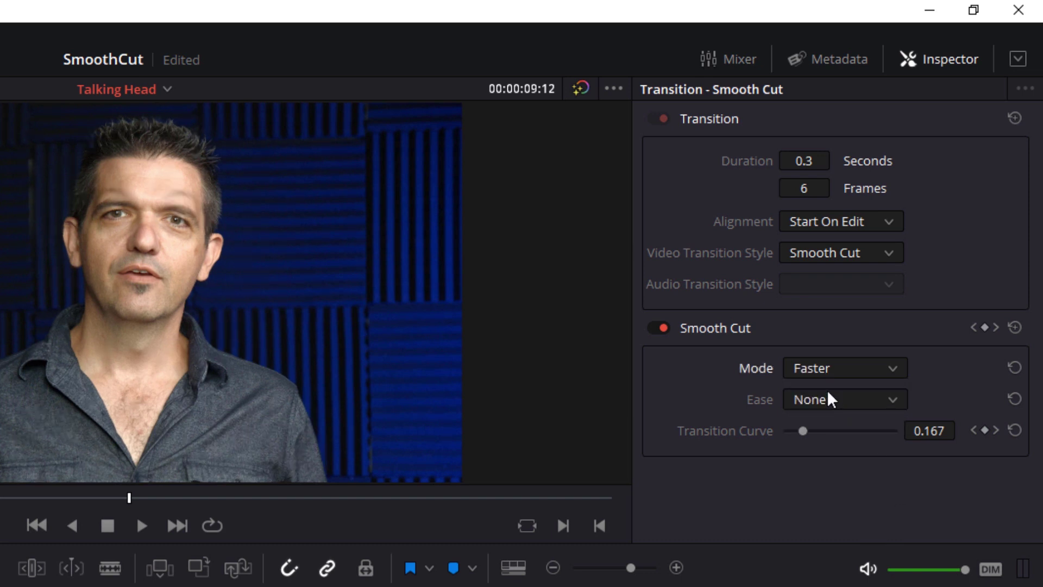
key("Left")
key("Left")
key("Right")
key("Right")
left_click(847, 371)
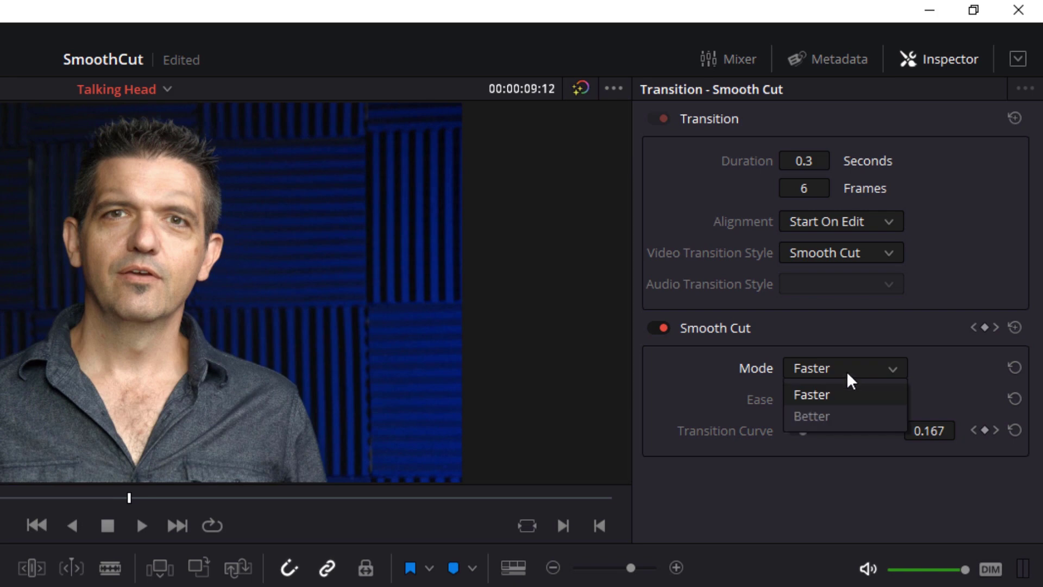
left_click(841, 409)
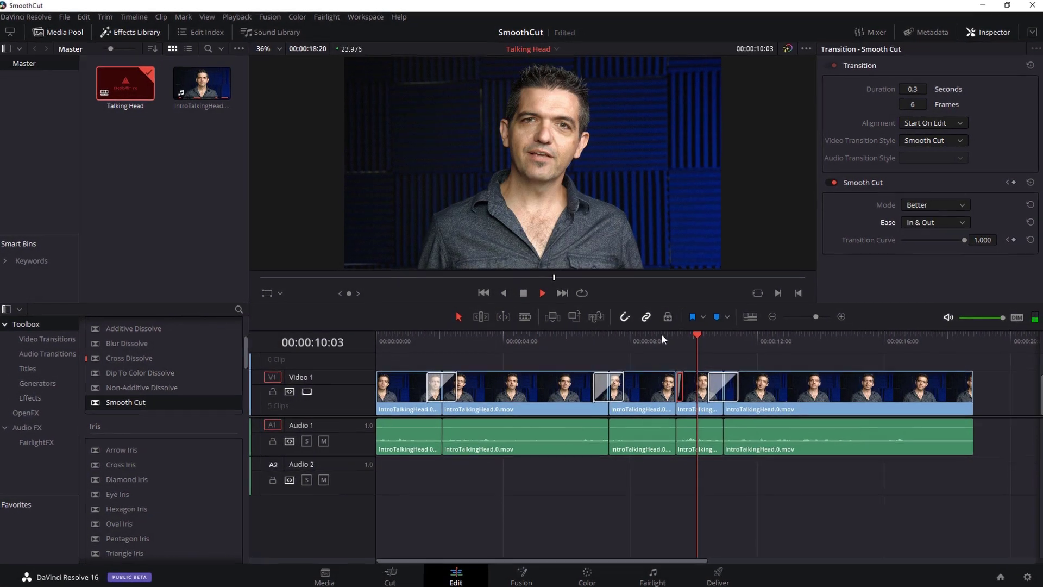
Play the transition, drag its left edge right on V1 (+00:05), and replay the later start
key("space")
left_click(661, 334)
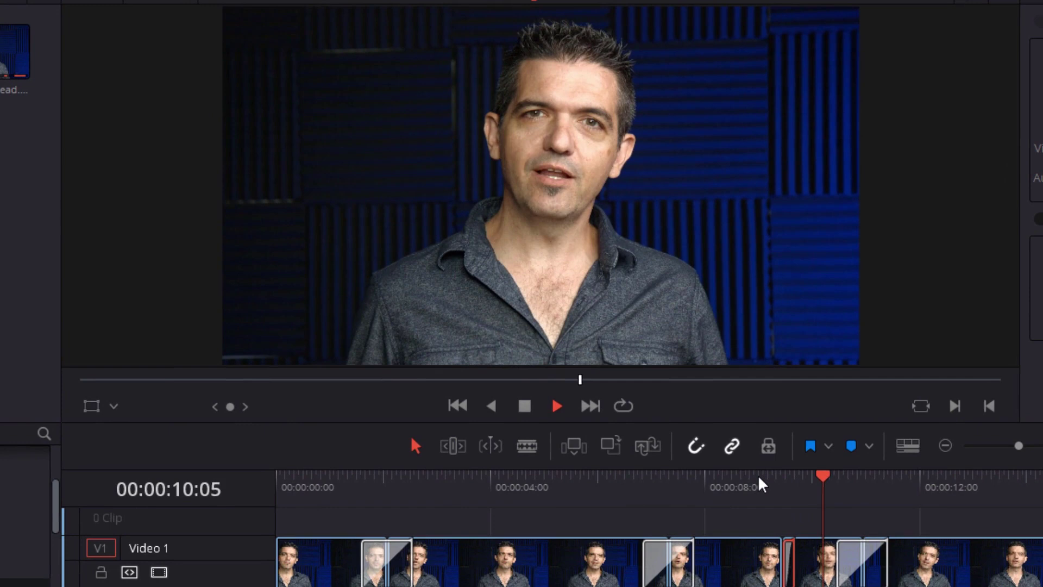
left_click(741, 484)
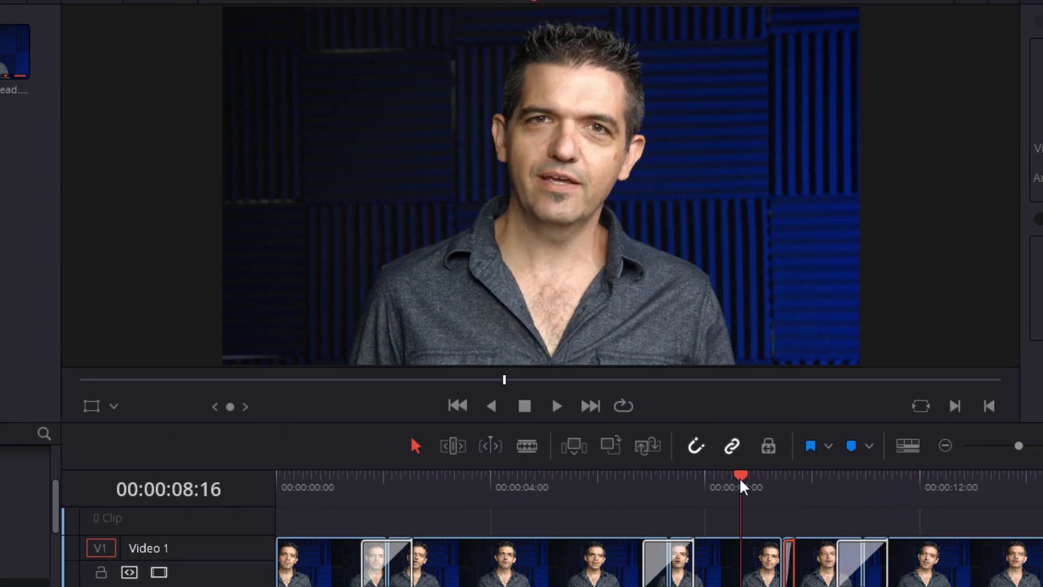
key("space")
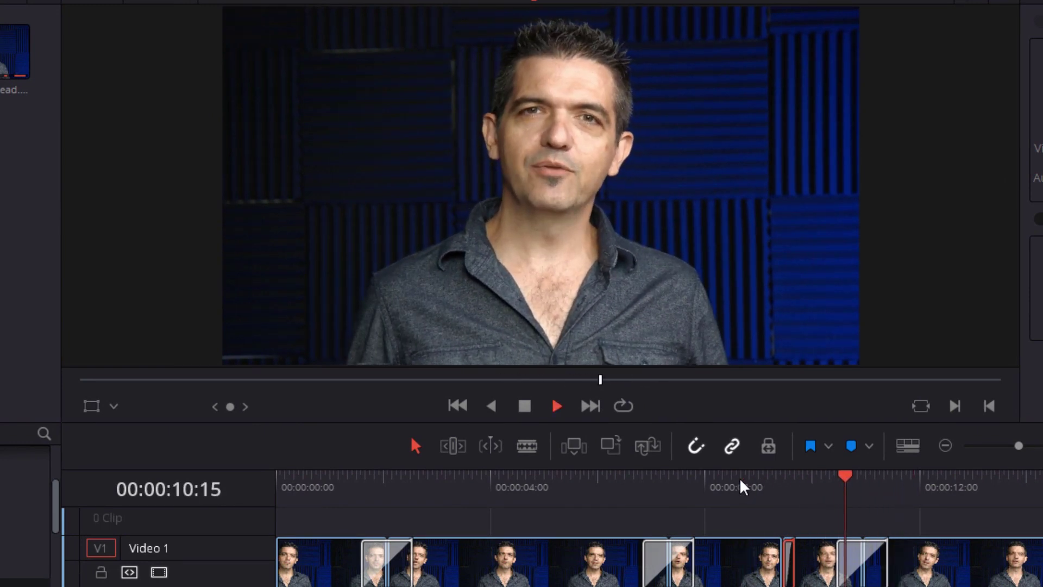
key("space")
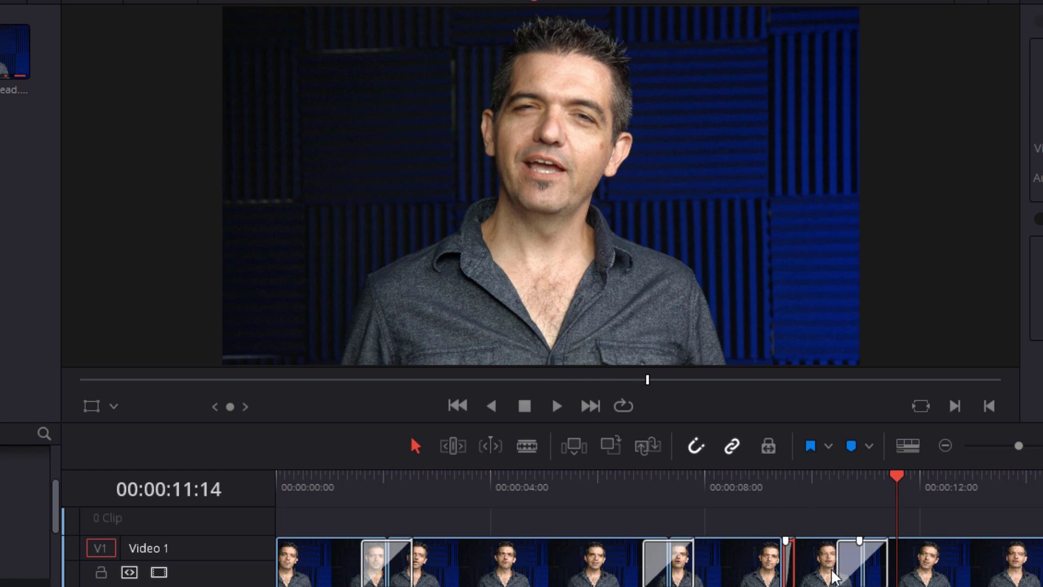
left_click_drag(840, 575, 851, 570)
left_click(831, 487)
key("space")
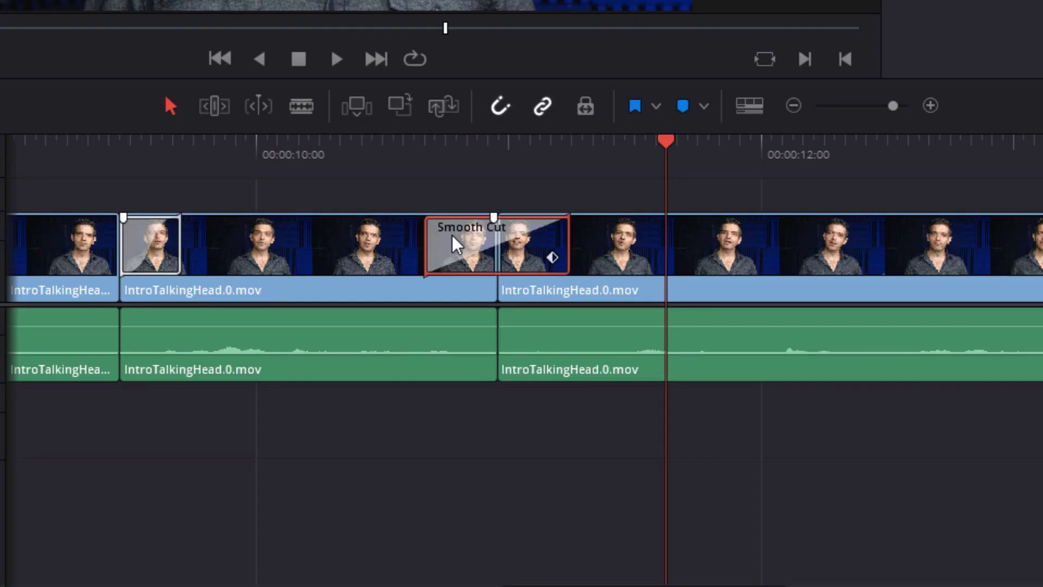
Delete the Smooth Cut, move the jump cut 8 frames earlier, and add a new Smooth Cut there
key("Delete")
left_click_drag(496, 245, 430, 245)
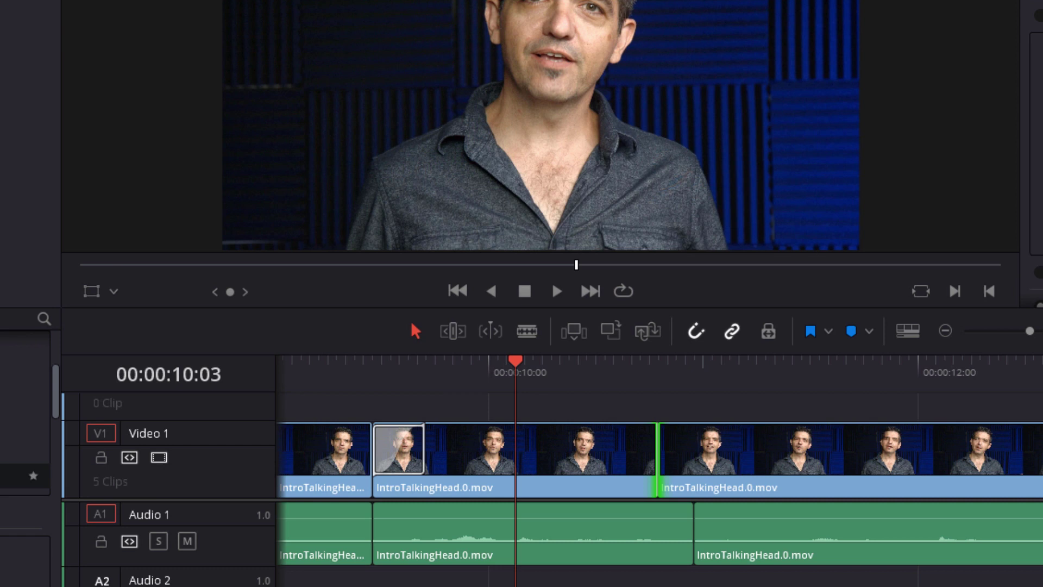
left_click_drag(33, 476, 657, 459)
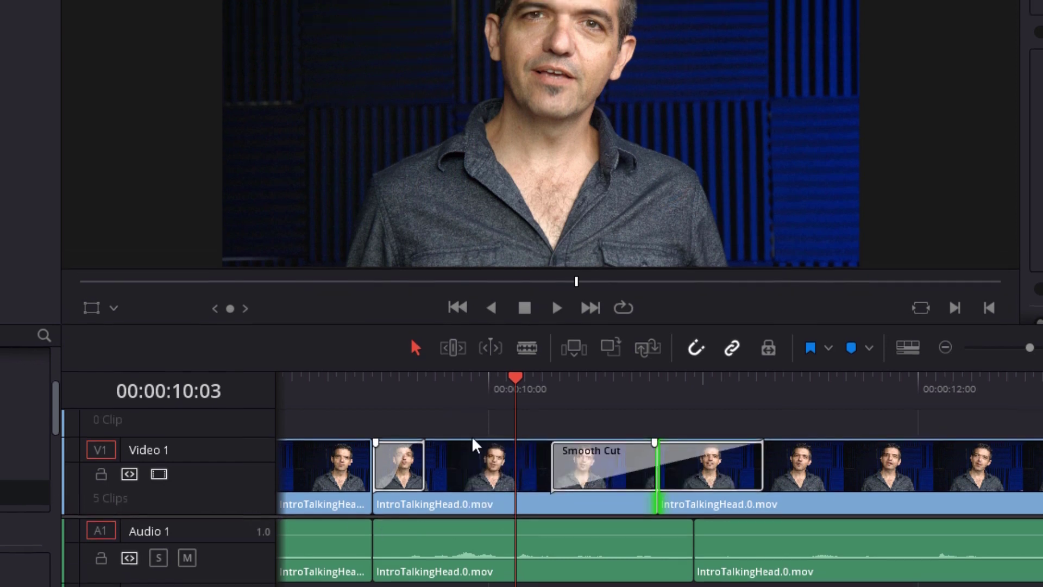
key("space")
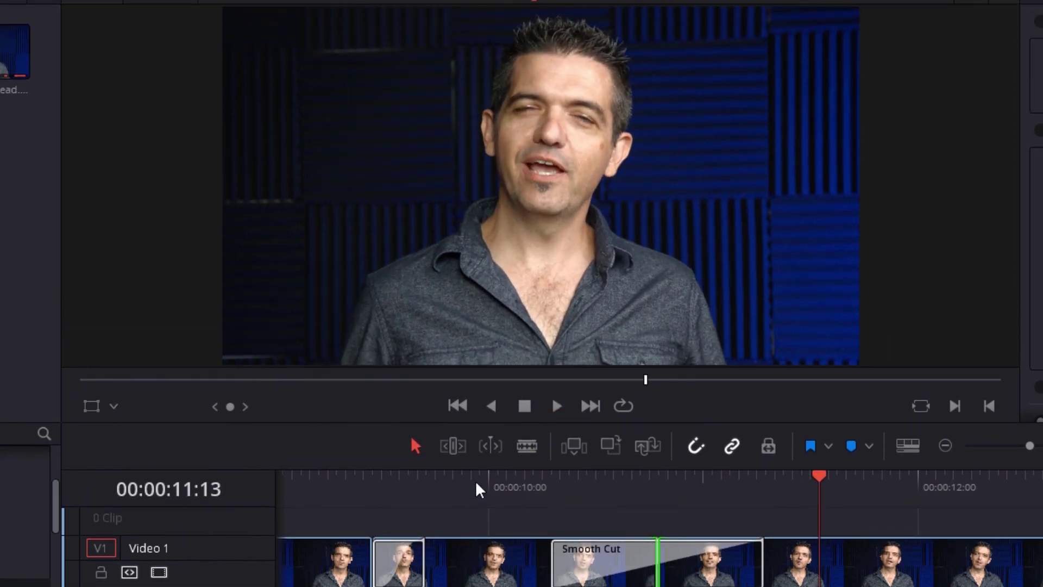
Shorten the new Smooth Cut from its start and replay it from just before the transition
left_click(478, 489)
left_click_drag(553, 574, 633, 573)
left_click(455, 488)
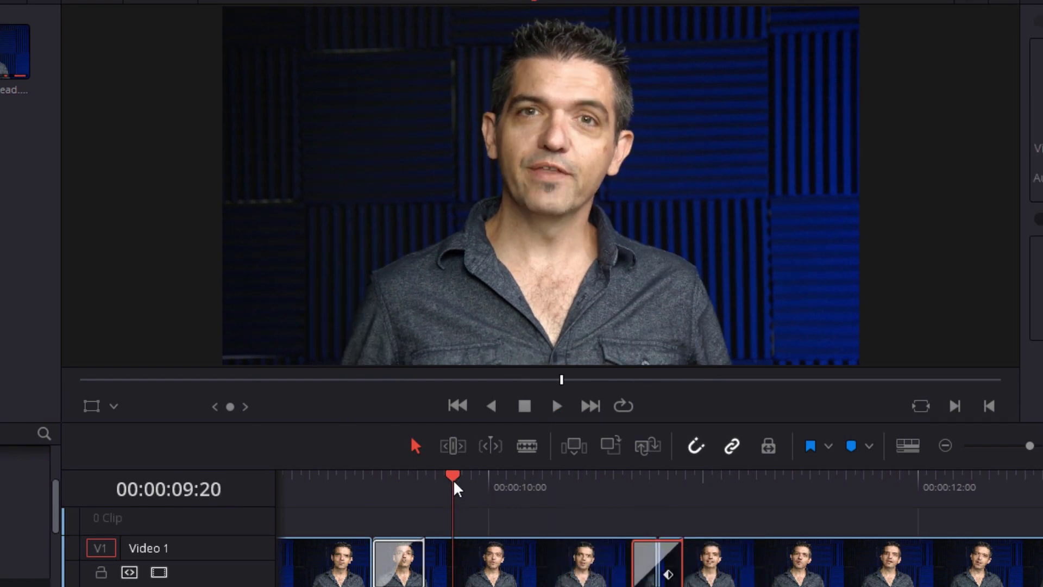
key("space")
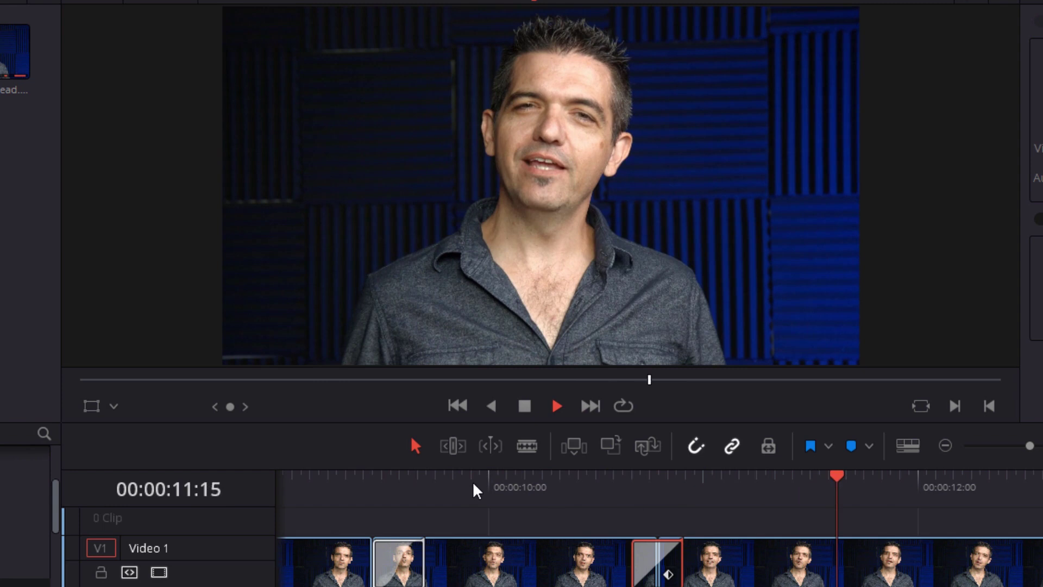
left_click(516, 489)
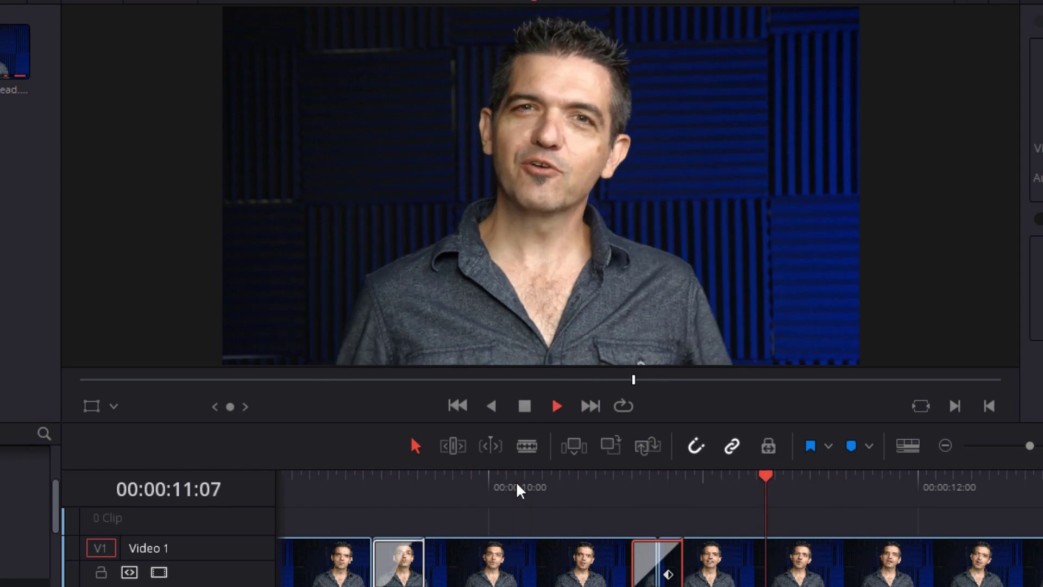
left_click(517, 488)
key("space")
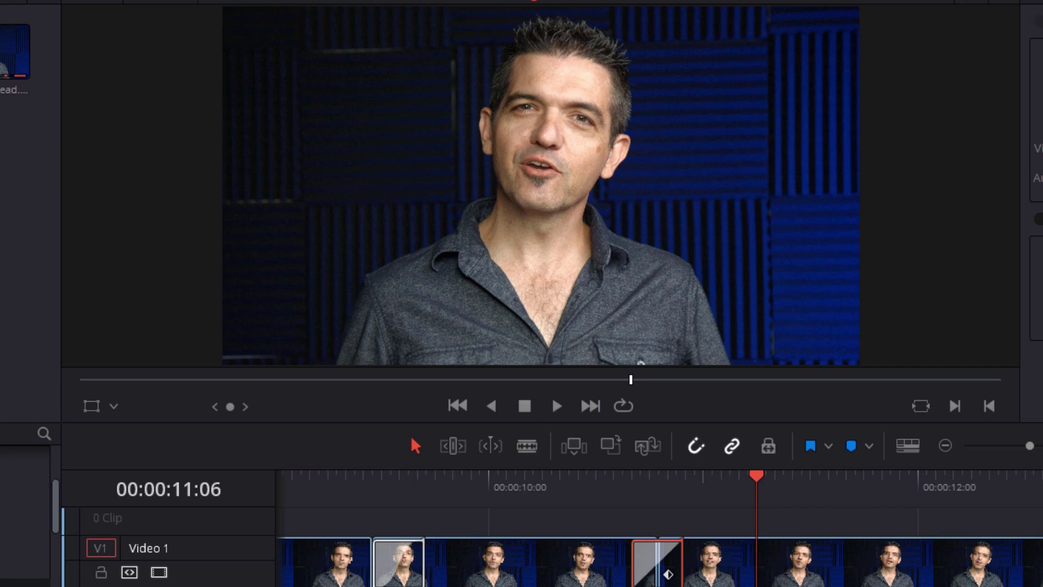
Nudge the dissolve to start at the cut, preview it, then nudge it to end on the cut
key("period")
key("period")
key("period")
left_click(624, 494)
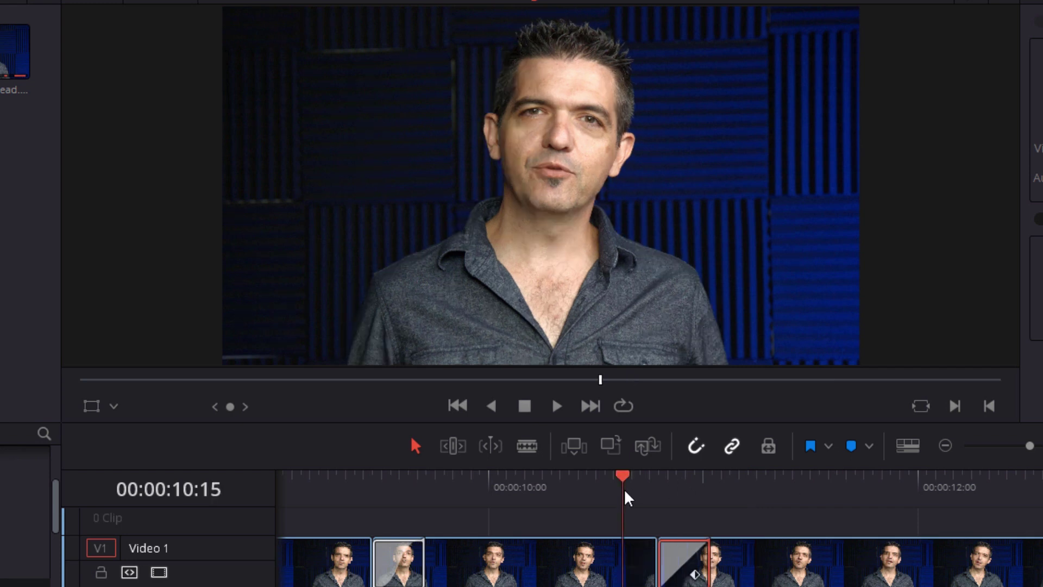
key("space")
left_click(586, 492)
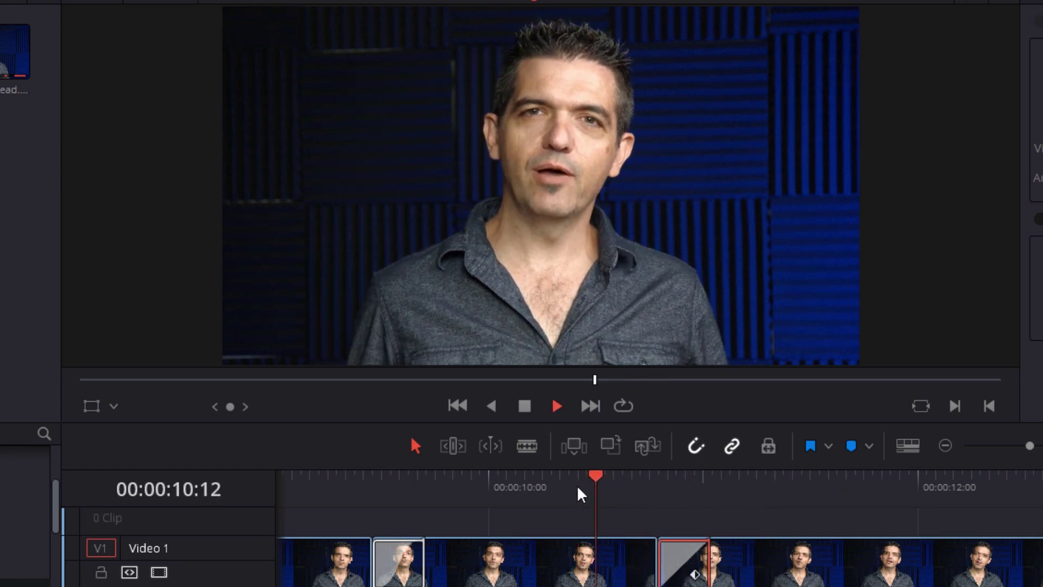
key("space")
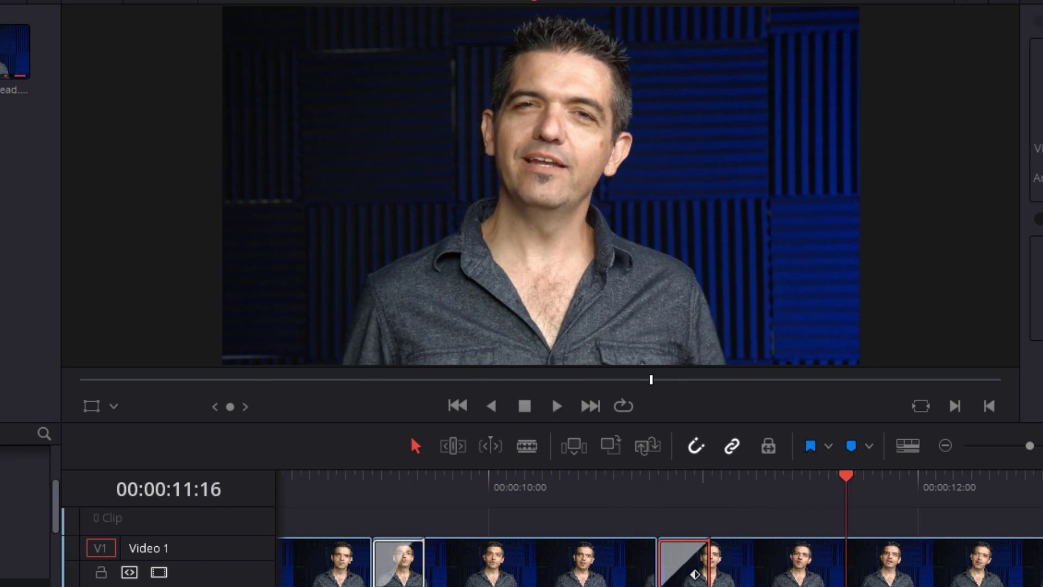
key("comma")
key("comma")
key("comma")
key("comma")
key("comma")
key("comma")
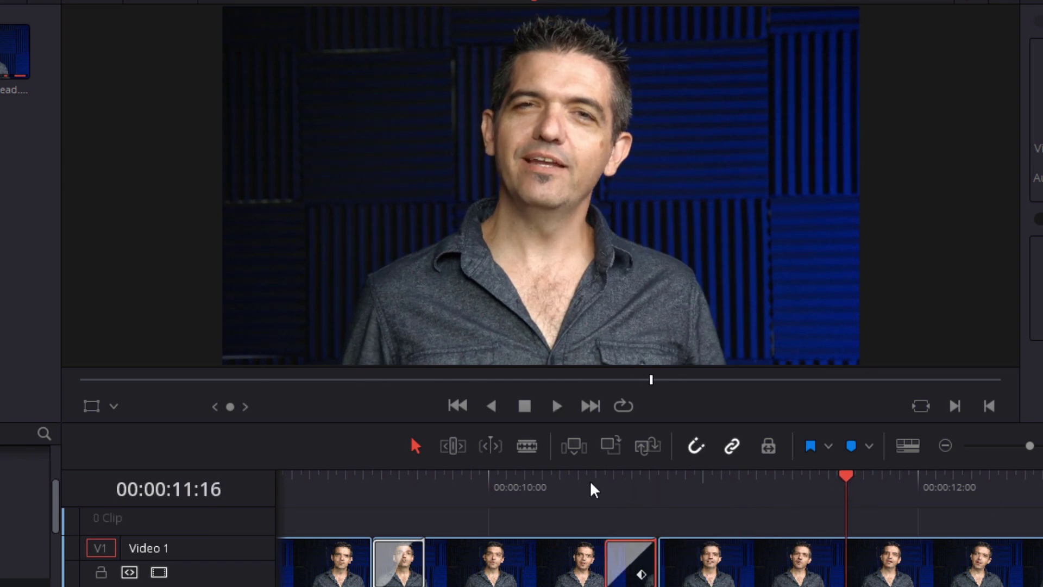
left_click(527, 486)
Play the repositioned transition, then delete the cross dissolve
key("space")
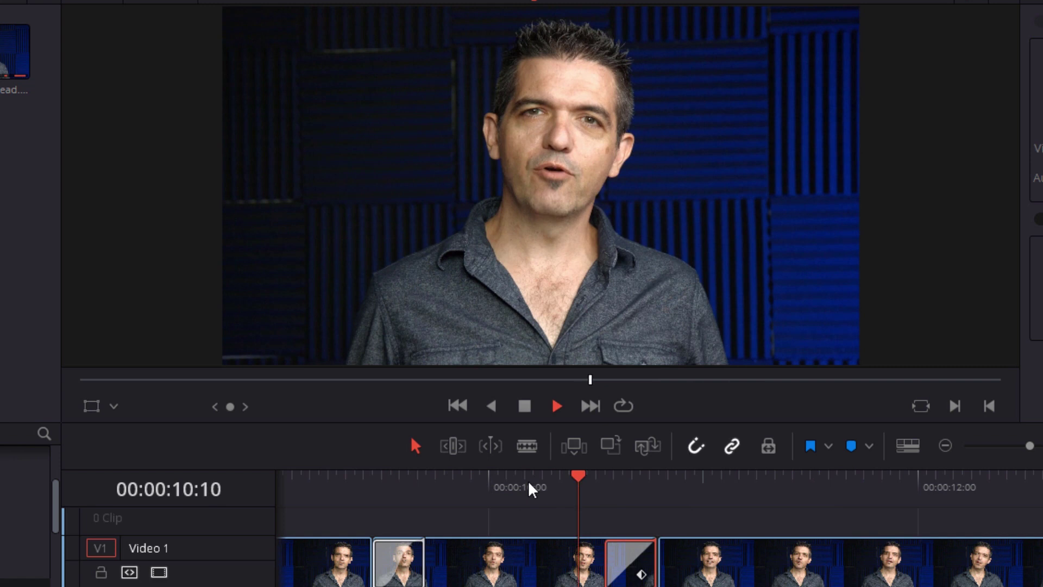
key("space")
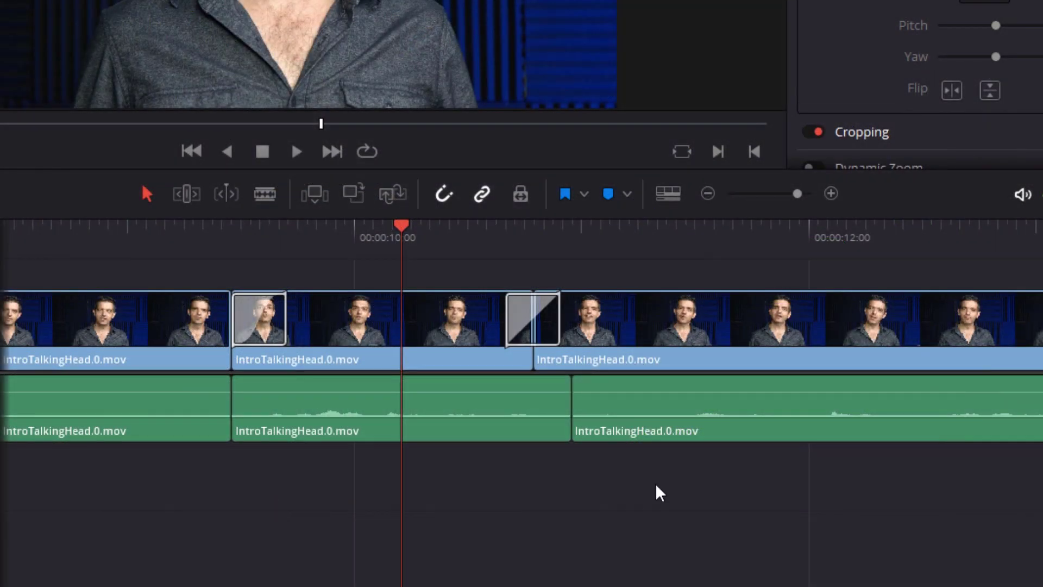
left_click(549, 326)
key("Delete")
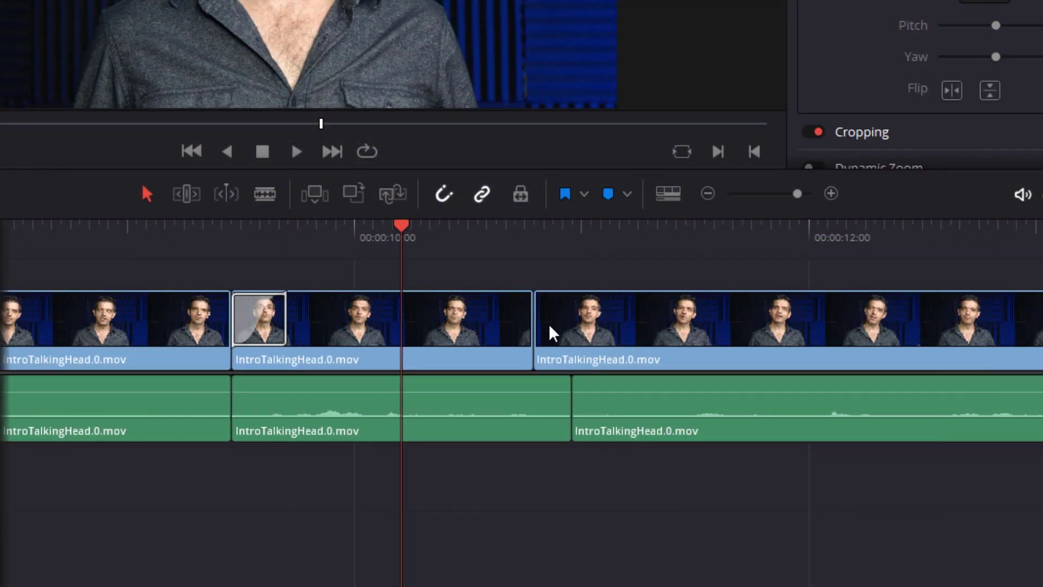
Blade the Video 1 clip twice with Ctrl+B and move the middle section up to Video 2
left_click(458, 319)
key("ctrl+b")
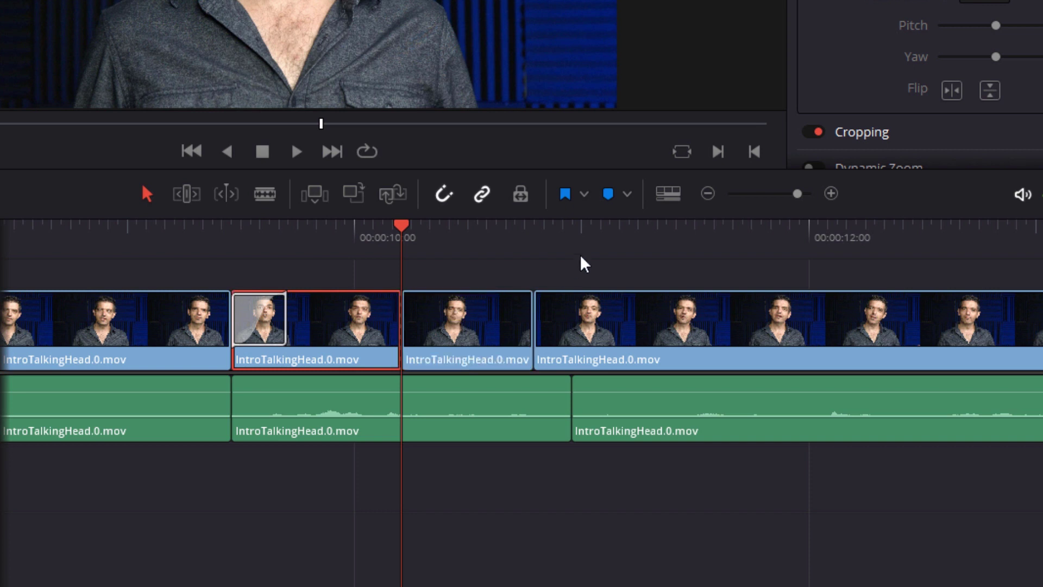
left_click(647, 242)
left_click_drag(647, 242, 667, 240)
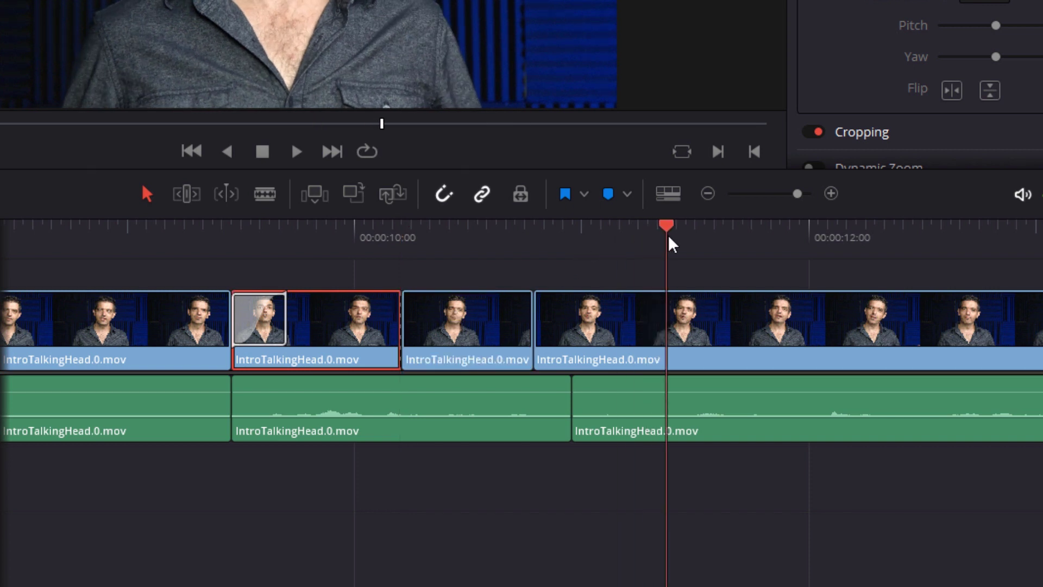
left_click(649, 355)
key("ctrl+b")
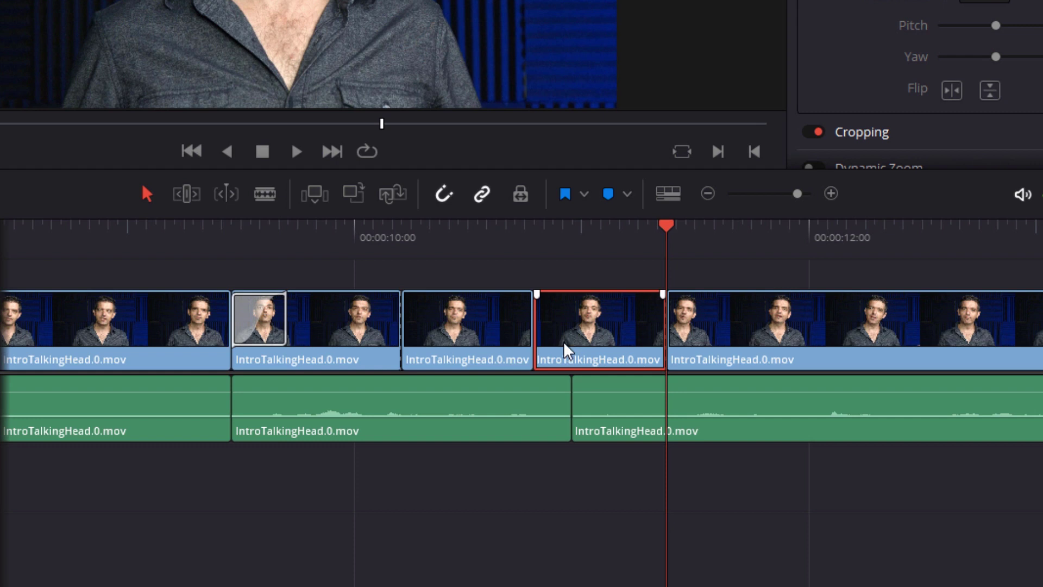
left_click_drag(496, 345, 501, 277)
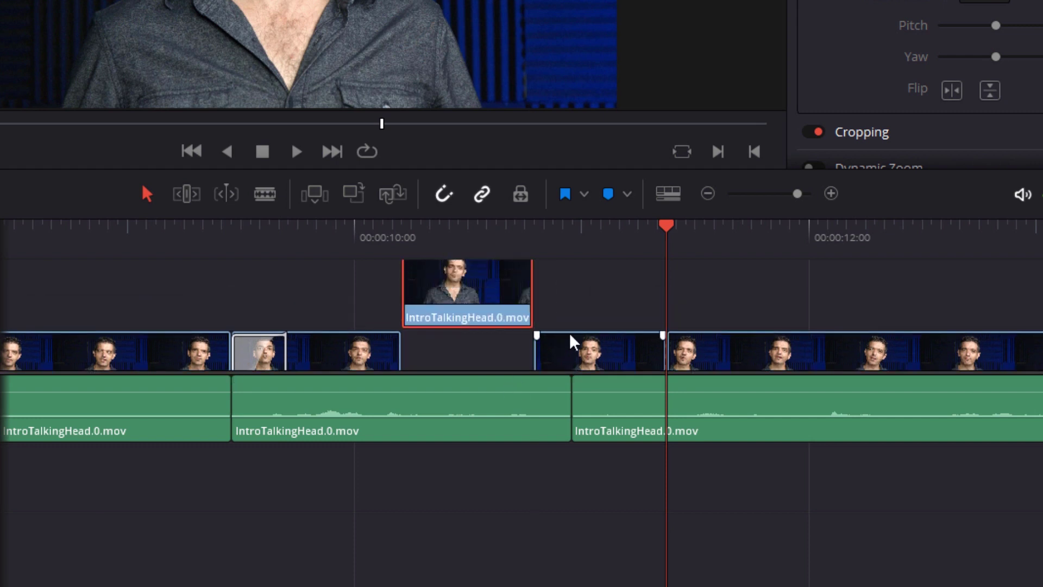
Extend the Video 1 clip back to fill the gap and lengthen the Video 2 clip's tail 14 frames
scroll(565, 340, "down", 1)
left_click(541, 340)
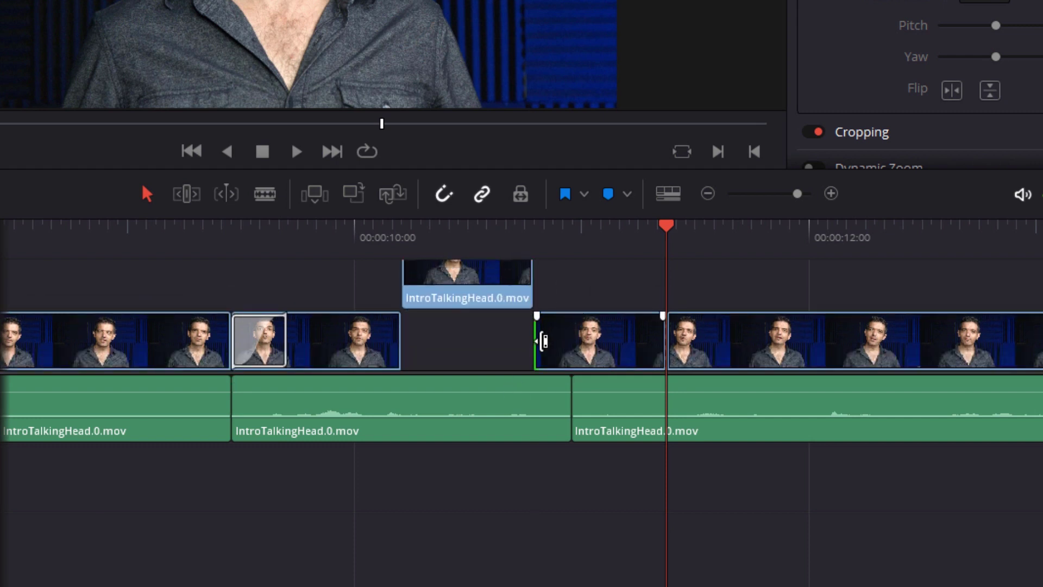
left_click_drag(535, 349, 413, 347)
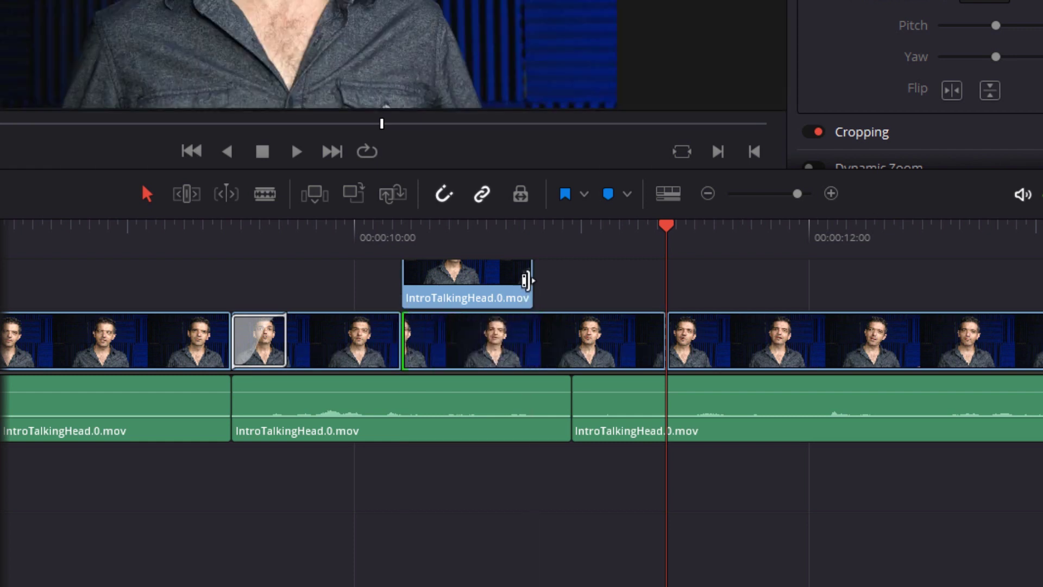
left_click_drag(535, 281, 666, 283)
left_click(547, 291)
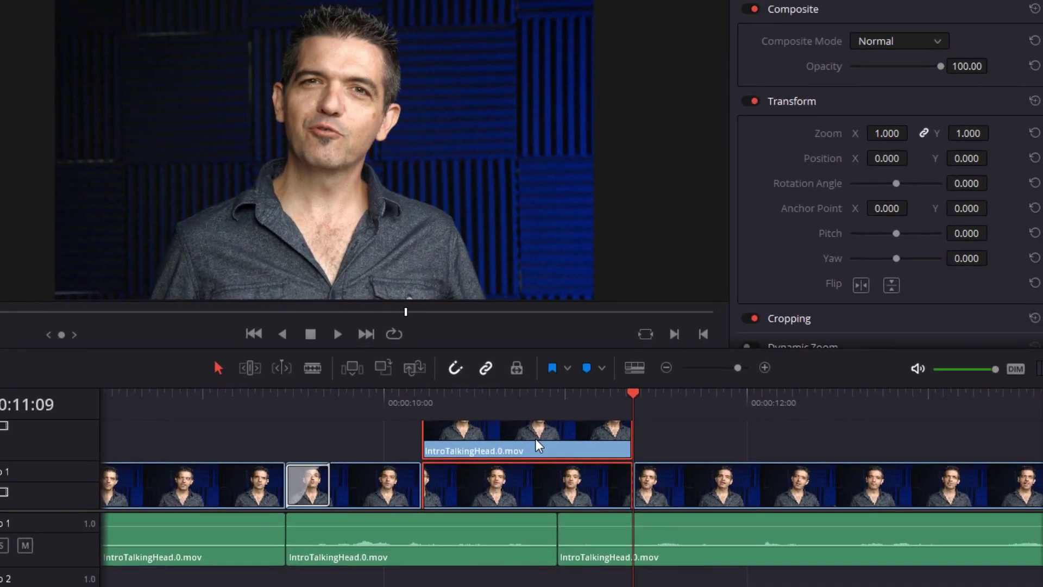
Turn the selected stacked clips into Fusion Clip 1 with New Fusion Clip and select it
right_click(536, 443)
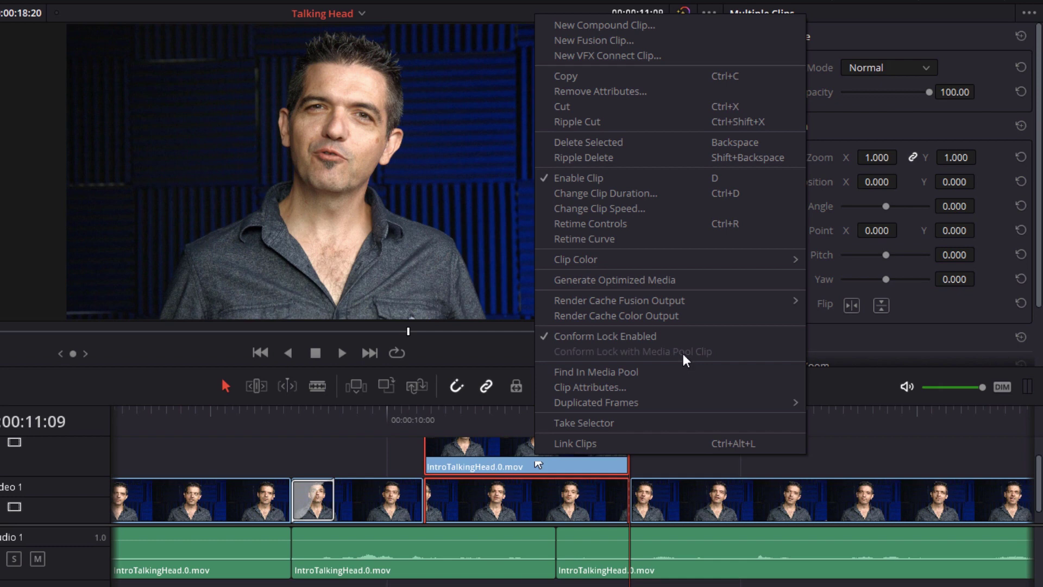
left_click(684, 43)
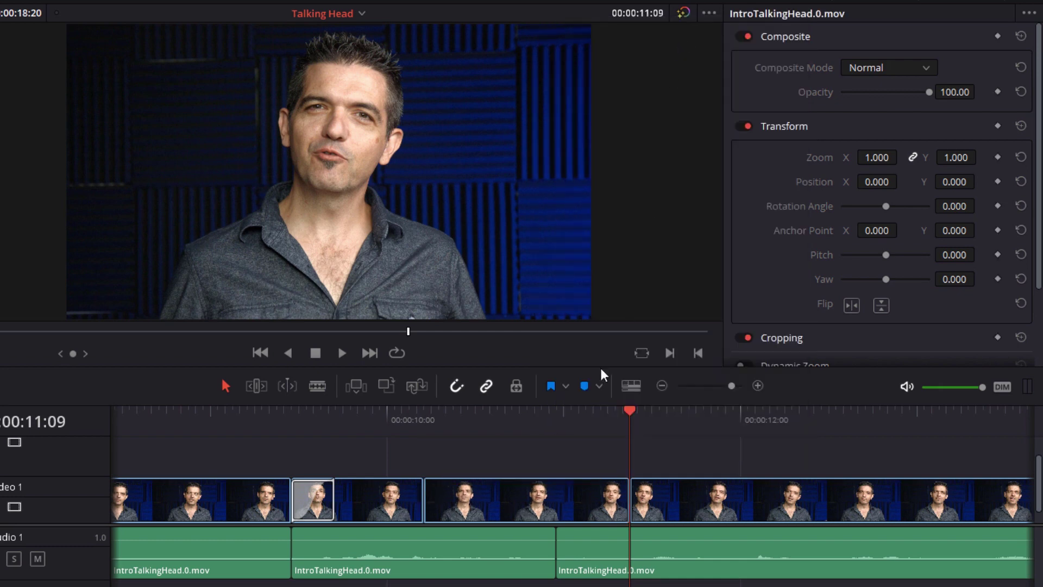
left_click(534, 418)
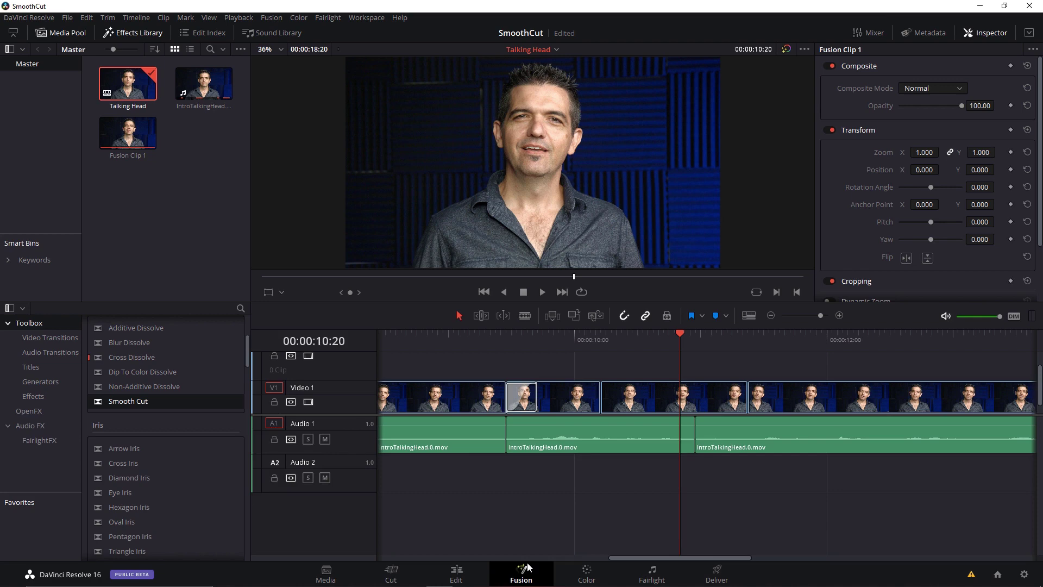
Open Fusion Clip 1 on the Fusion page, showing MediaIn2 in the left viewer and MediaIn1 in the right
left_click(525, 570)
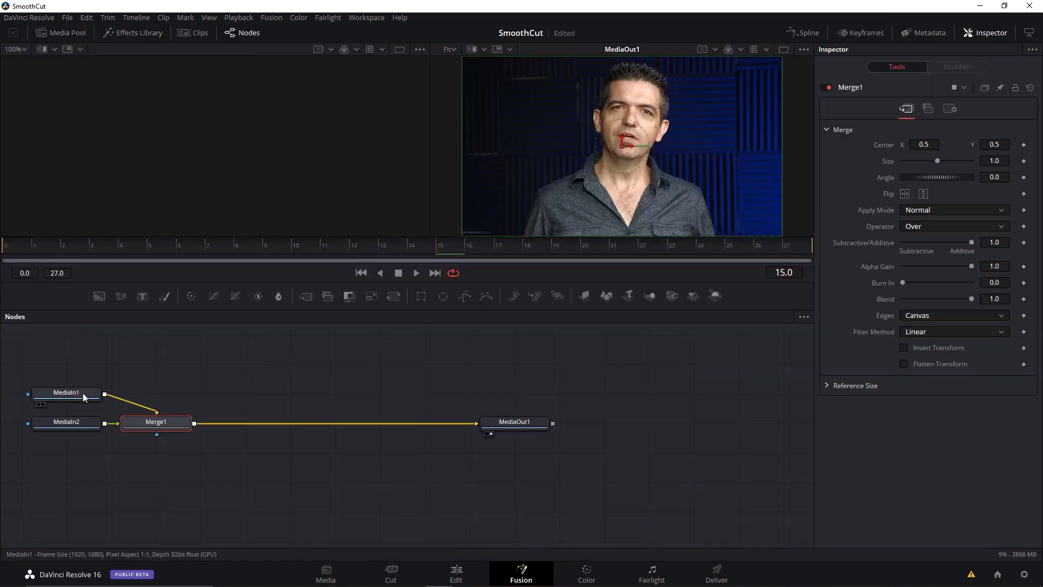
left_click_drag(80, 392, 149, 375)
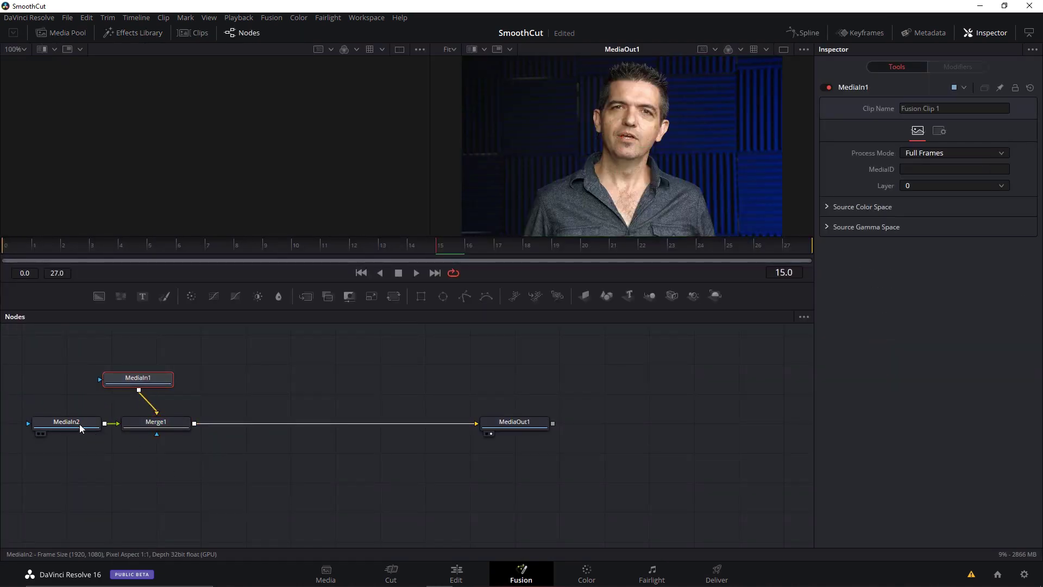
left_click(80, 424)
key("1")
left_click(139, 380)
key("2")
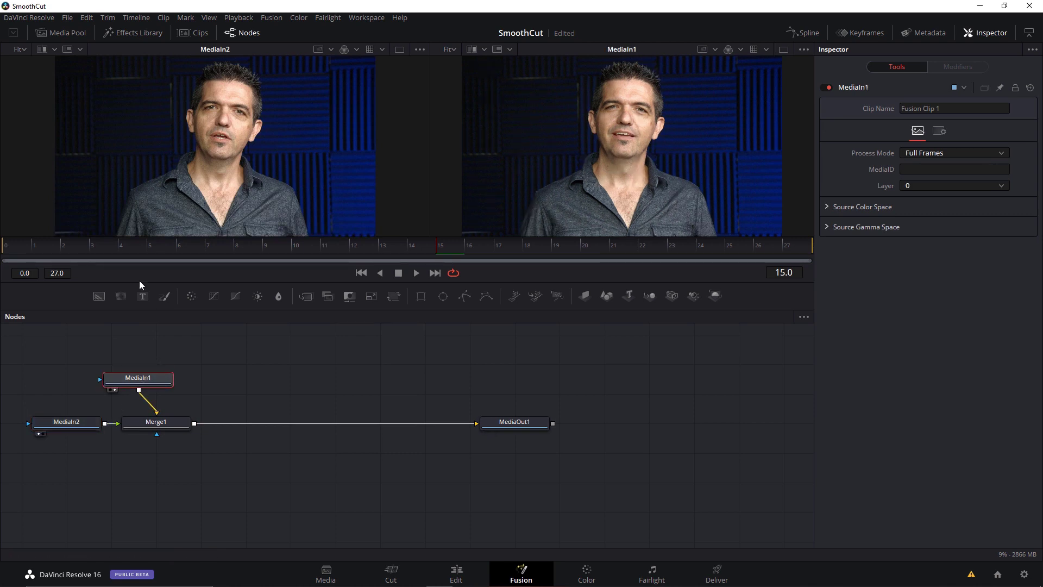
Scrub and play through the frames comparing both source clips side by side
left_click_drag(30, 249, 340, 309)
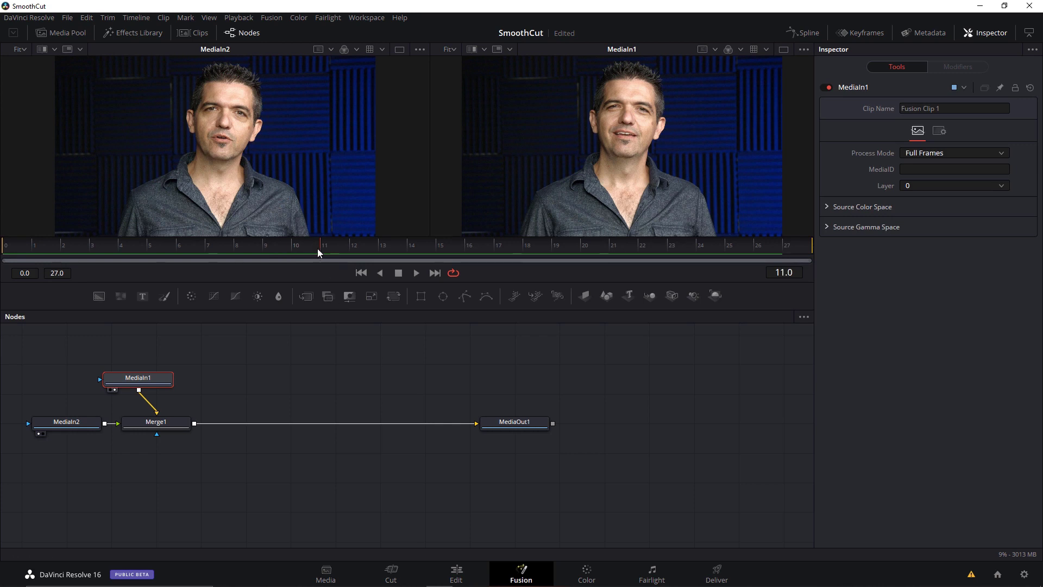
left_click_drag(318, 252, 147, 250)
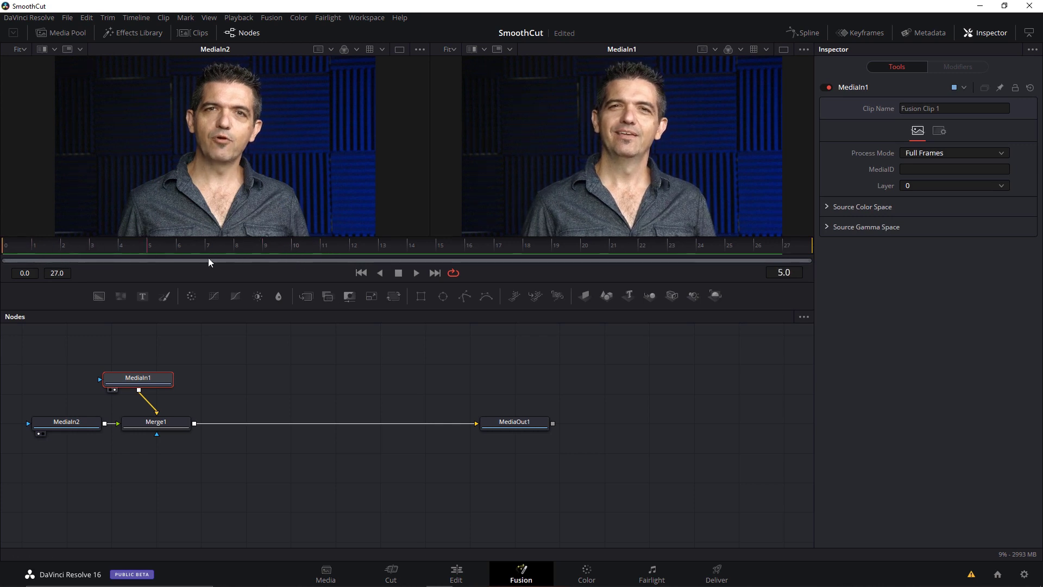
key("space")
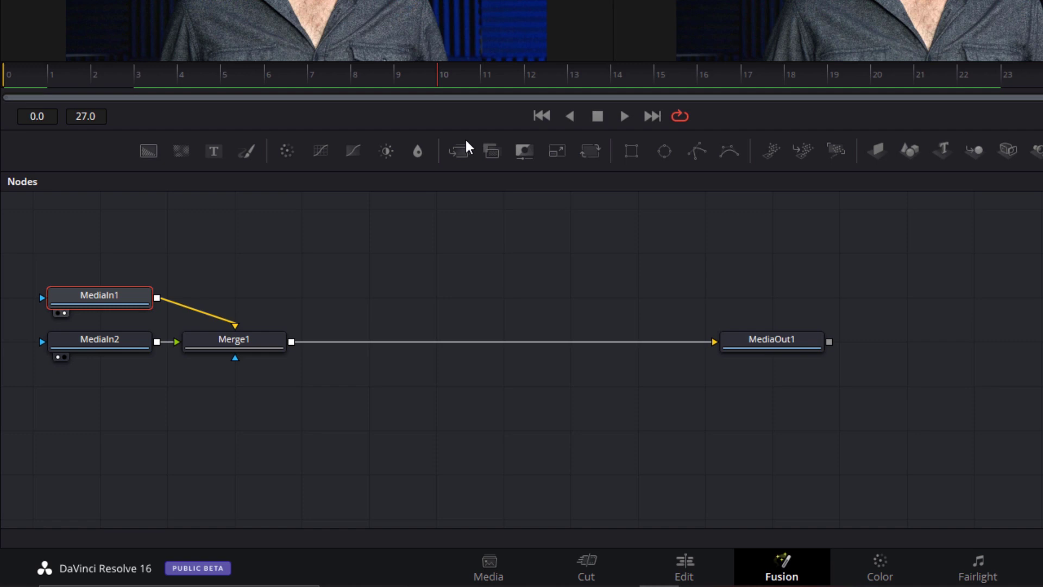
Delete the Merge1 node and disconnect MediaIn1 from the output
left_click_drag(91, 299, 211, 253)
left_click_drag(417, 438, 238, 328)
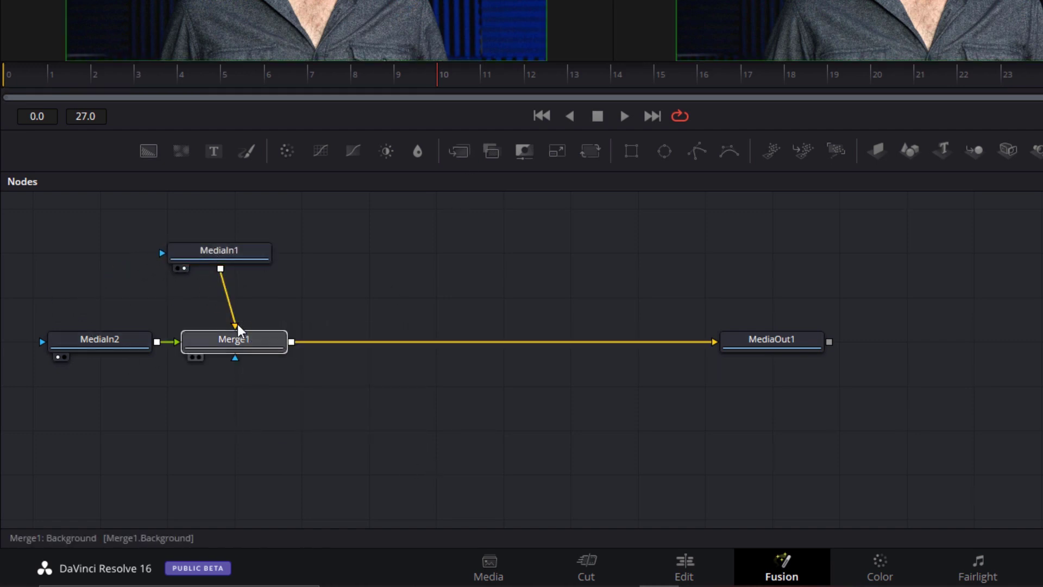
key("Delete")
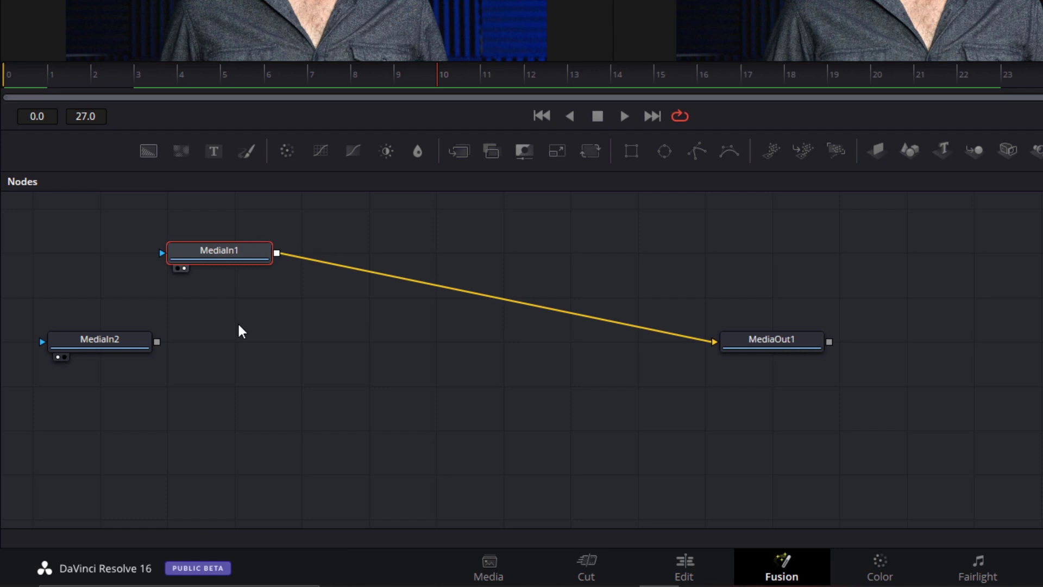
left_click_drag(313, 260, 314, 277)
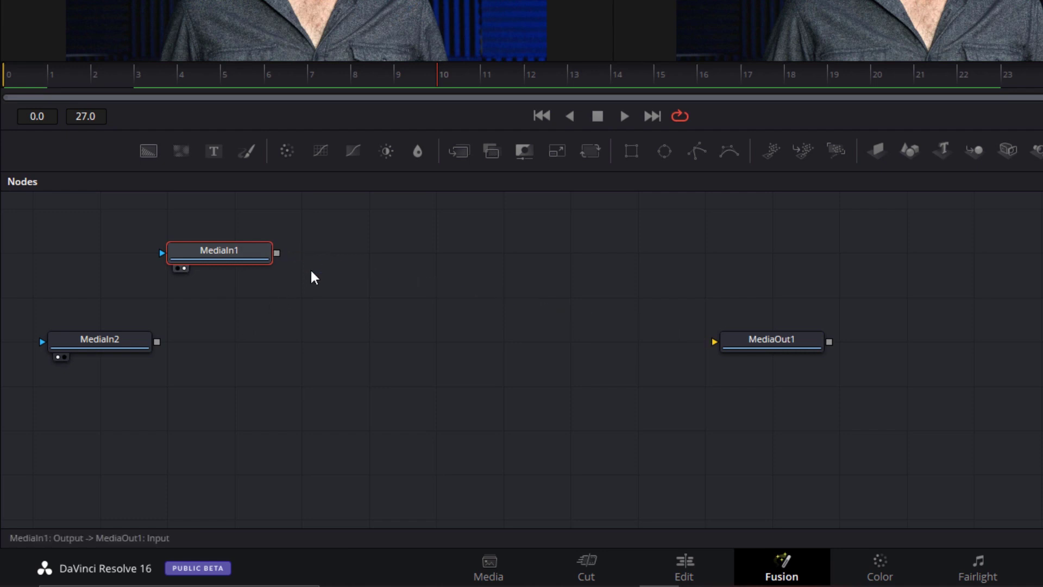
Add a Disparity node, wire MediaIn2 into its Left input, and drag MediaIn1's output onto it
right_click(315, 354)
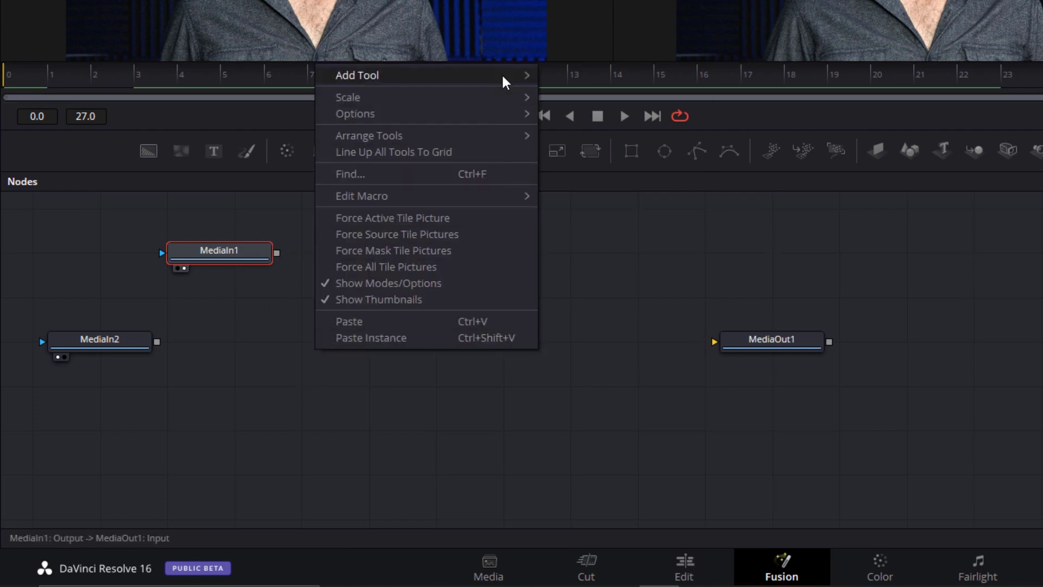
mouse_move(503, 81)
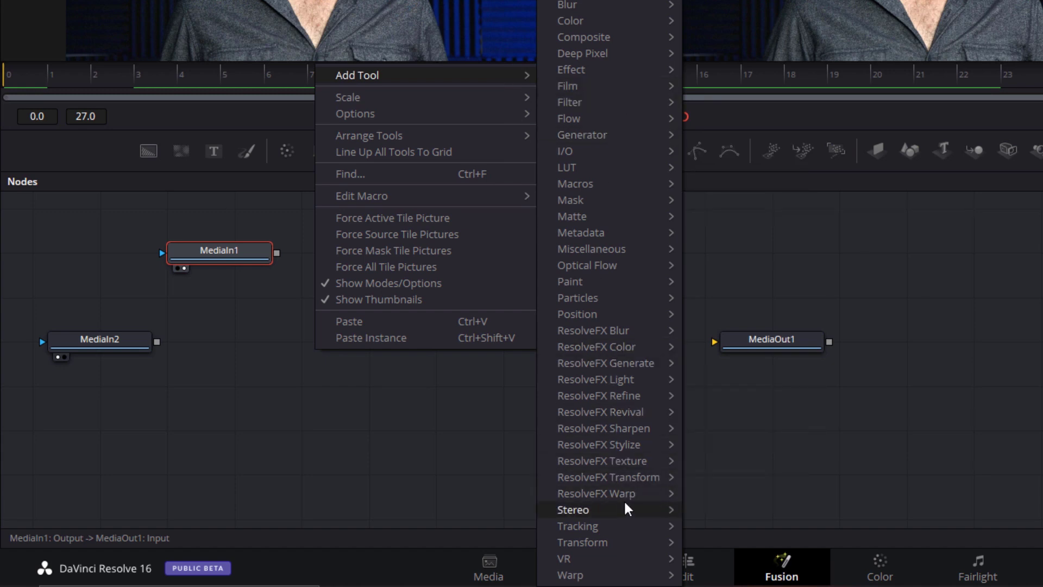
mouse_move(624, 505)
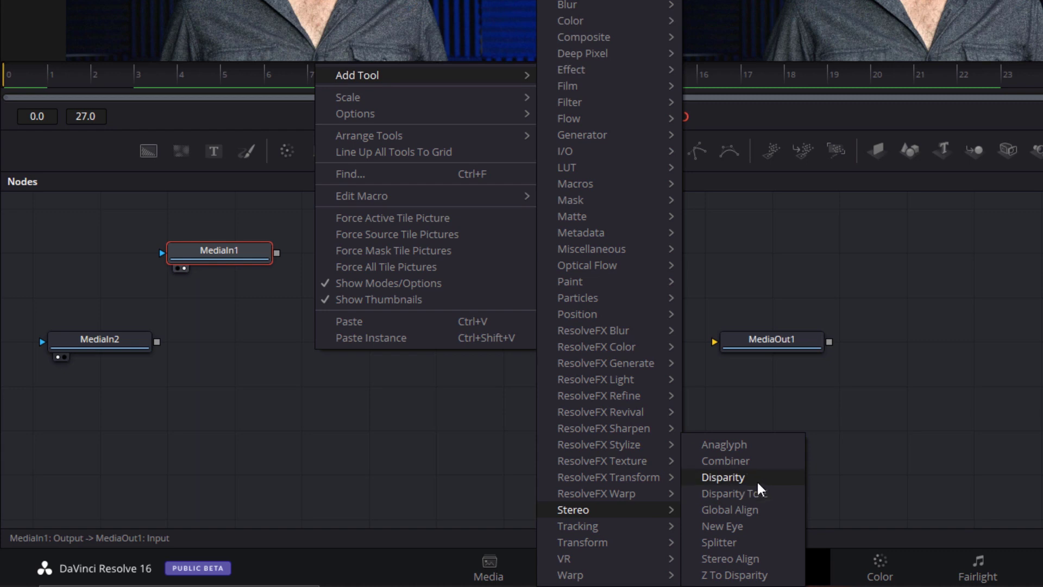
left_click(723, 477)
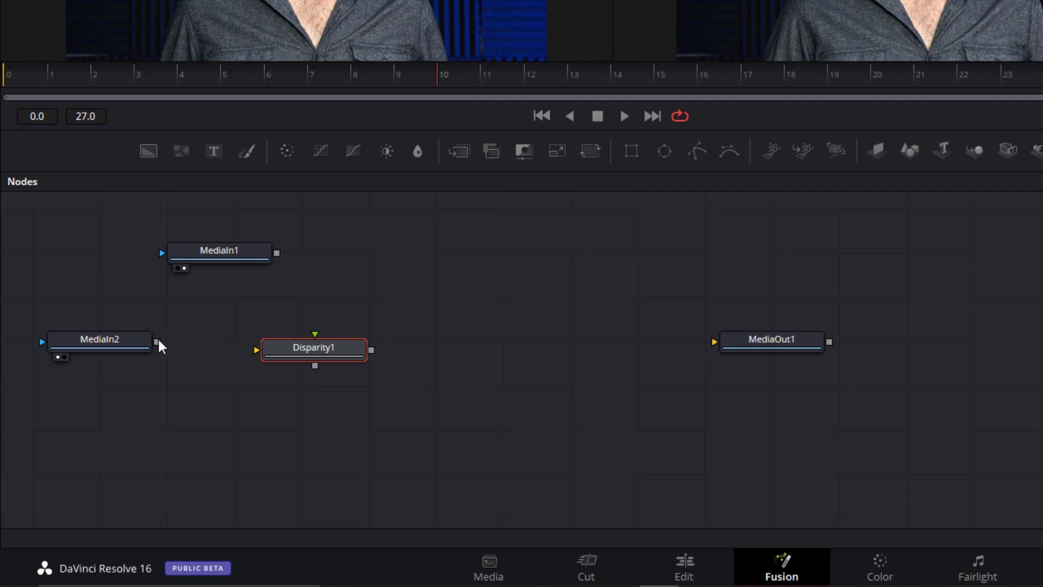
left_click_drag(161, 345, 299, 356)
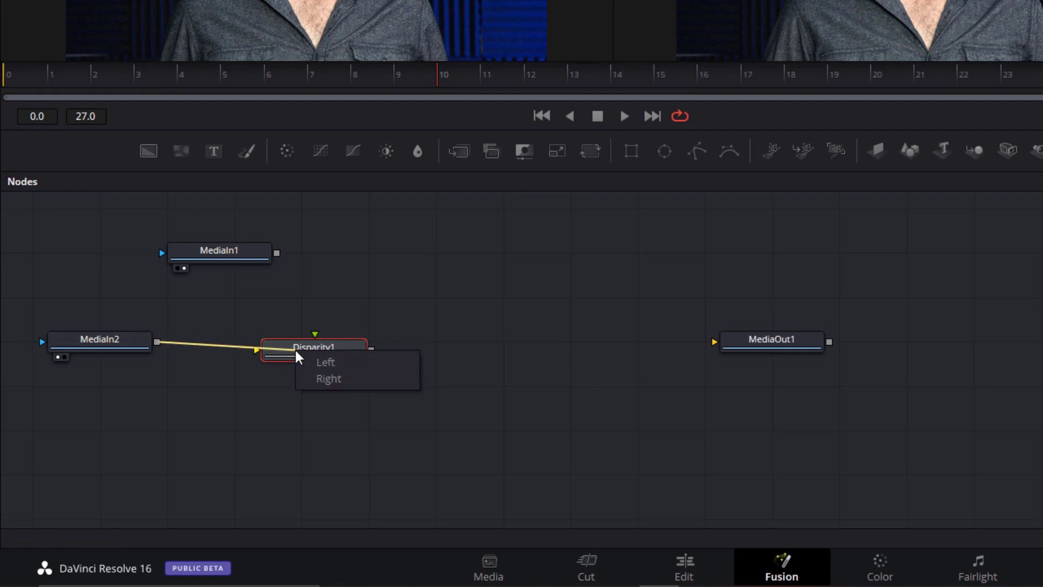
left_click(321, 362)
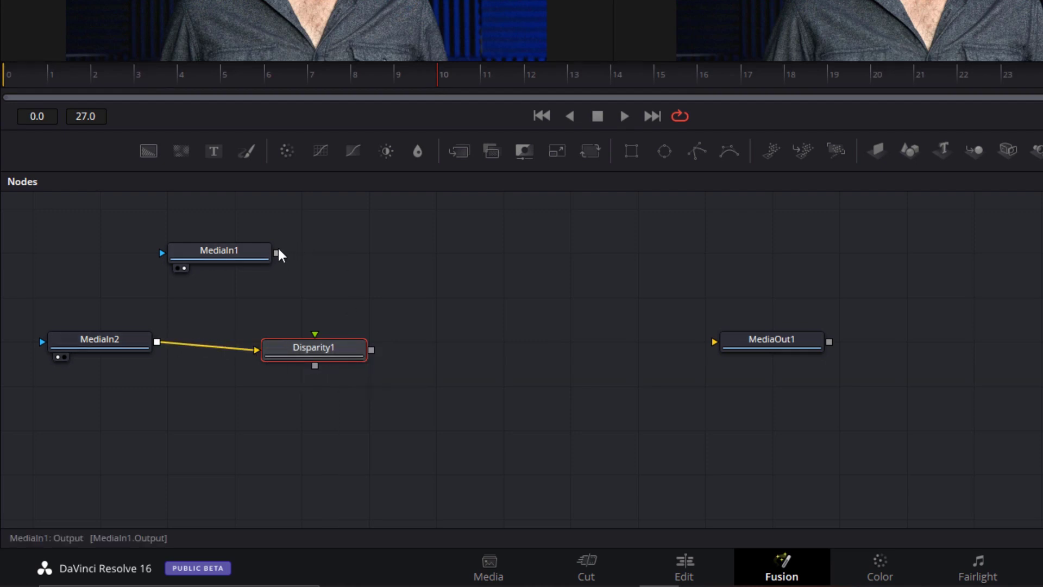
left_click_drag(277, 253, 319, 350)
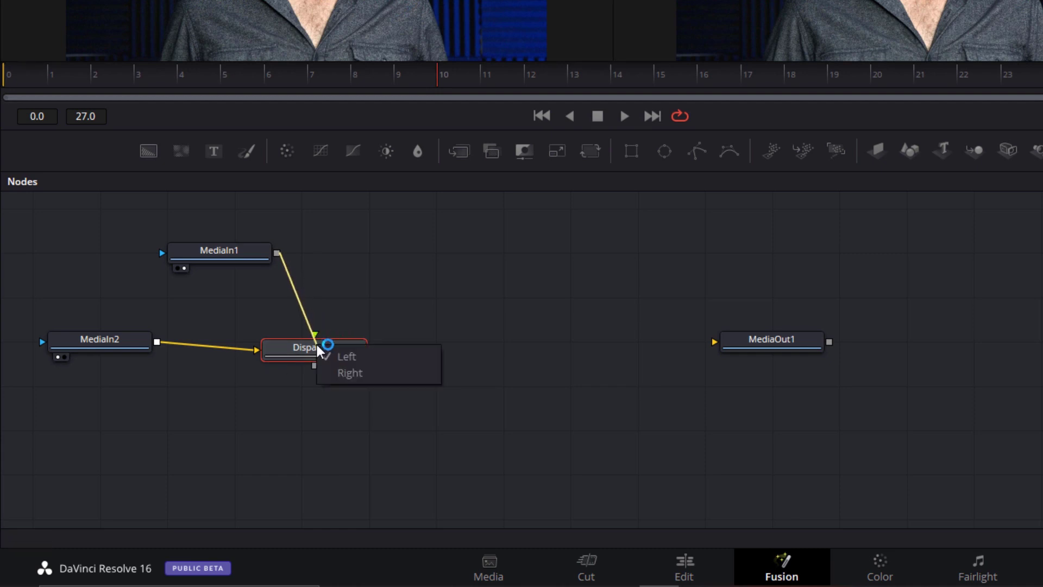
Feed MediaIn1 into Disparity1's Right input and add a NewEye1 node below it
left_click(367, 372)
right_click(427, 375)
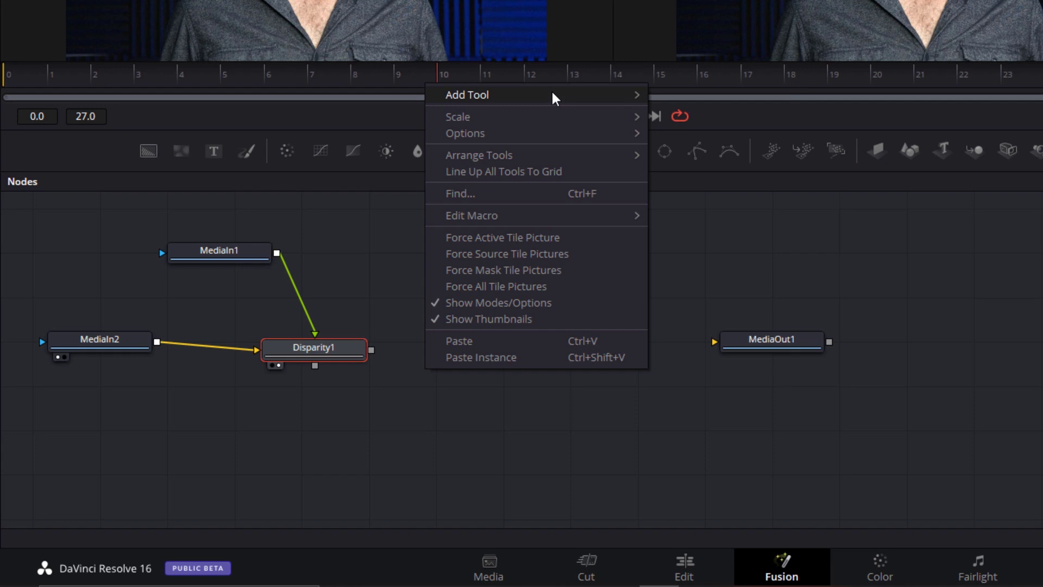
mouse_move(552, 97)
mouse_move(704, 497)
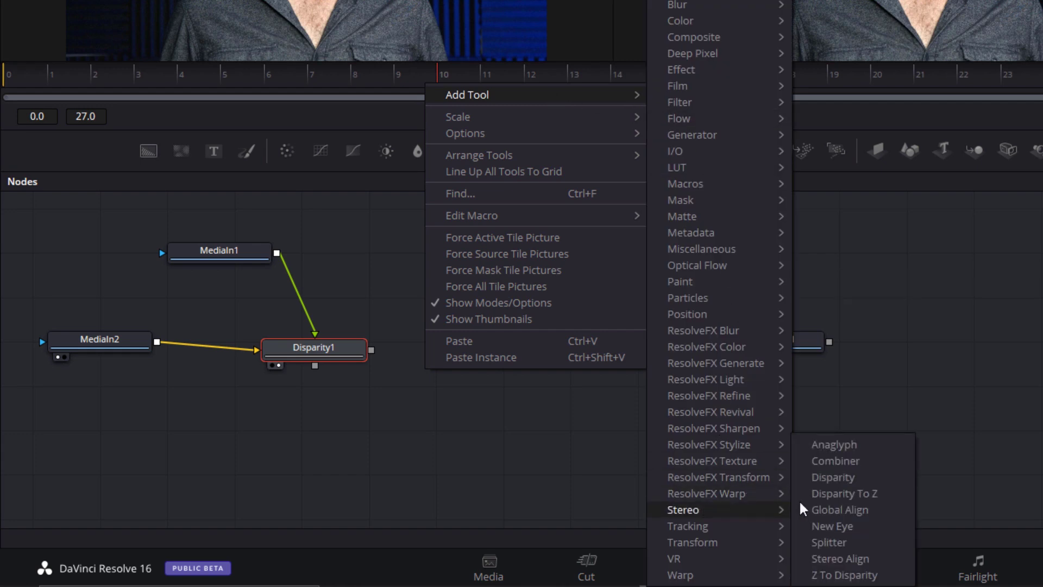
left_click(833, 526)
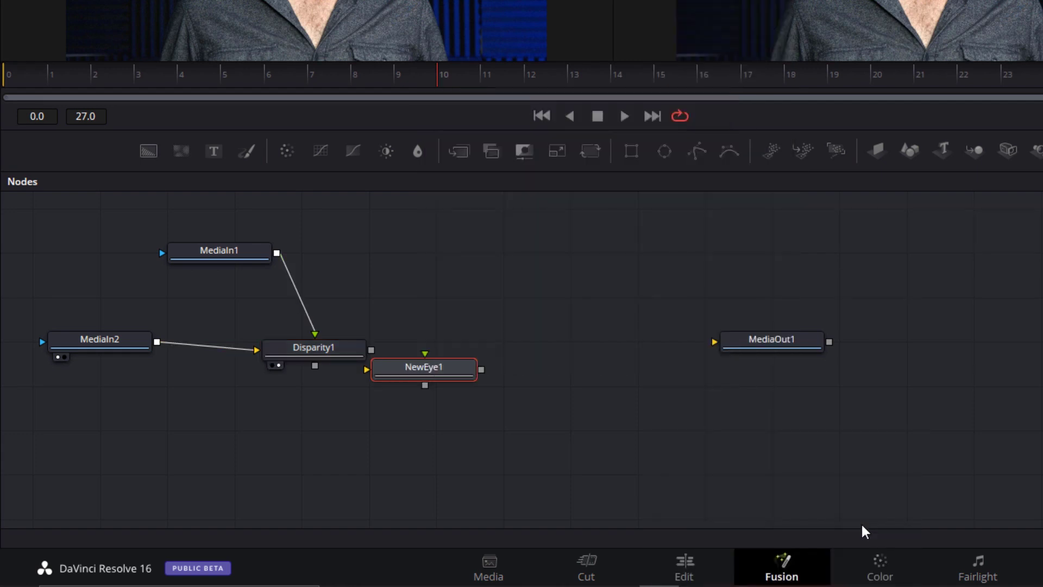
left_click_drag(439, 376, 496, 407)
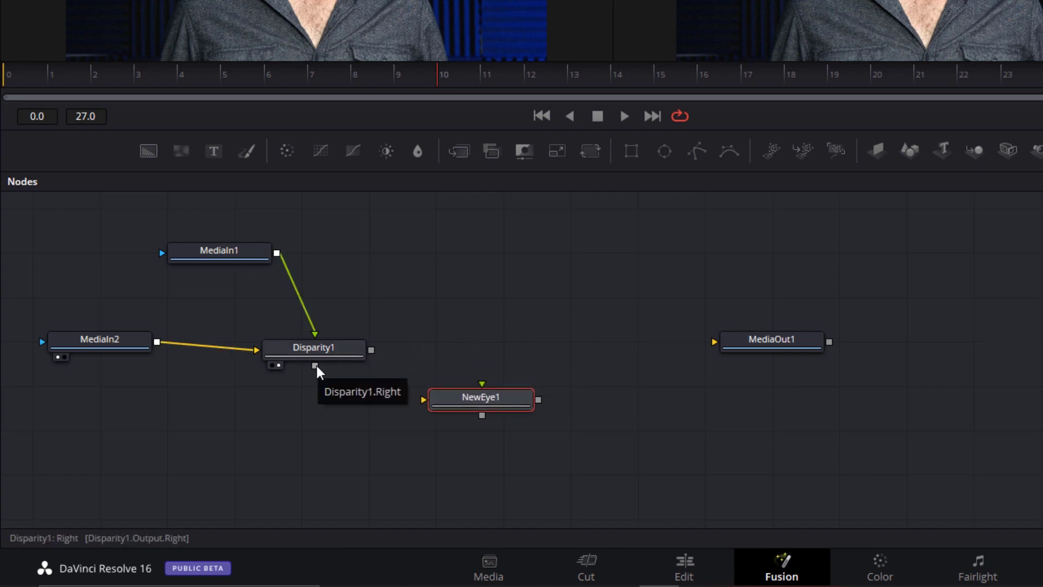
Wire Disparity1's outputs into NewEye1's Right and Left inputs
left_click_drag(315, 366, 484, 409)
left_click(510, 432)
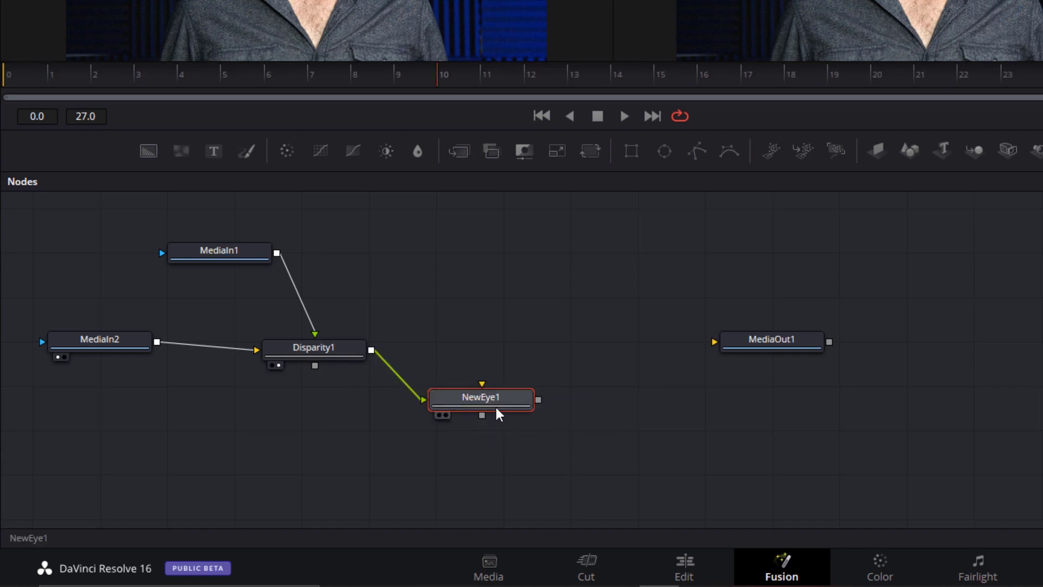
left_click_drag(315, 366, 492, 409)
left_click(503, 412)
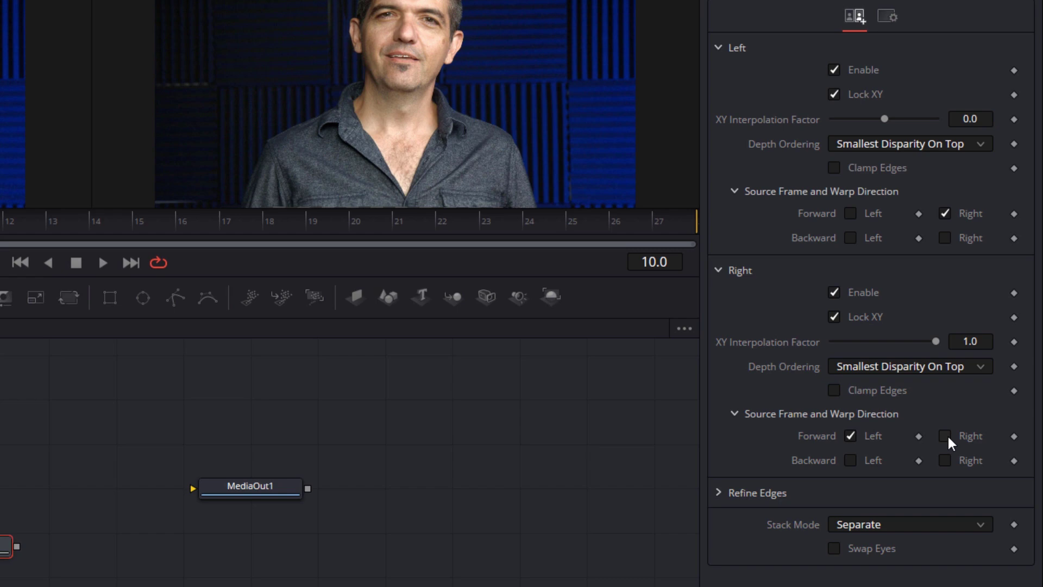
Check Swap Eyes on NewEye1 and drag its Left XY Interpolation Factor to 1.0
left_click(834, 548)
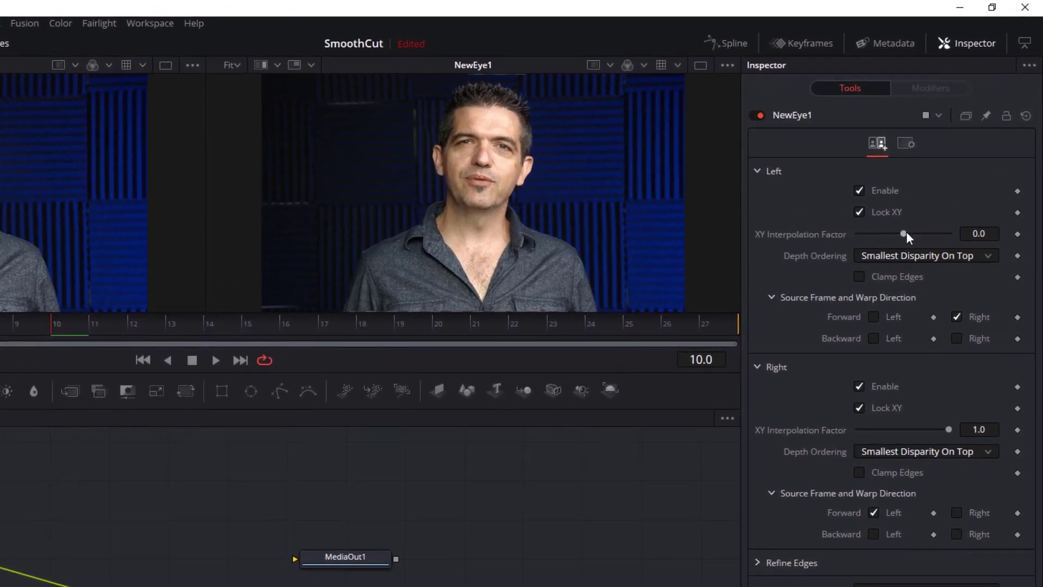
left_click_drag(905, 232, 979, 242)
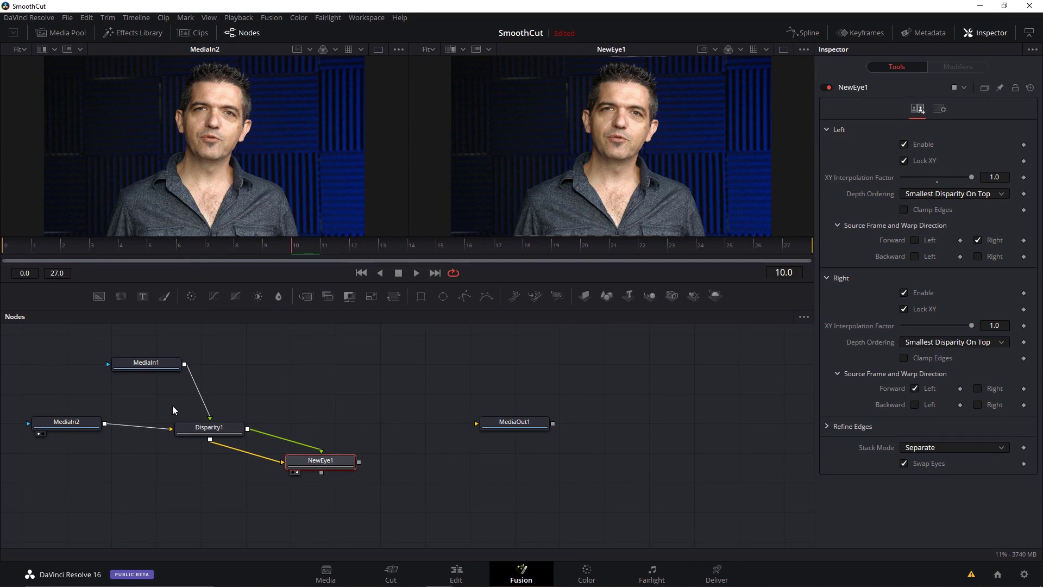
View NewEye1 in the right viewer and keyframe both XY Interpolation Factors at frame 10
left_click(83, 428)
key("2")
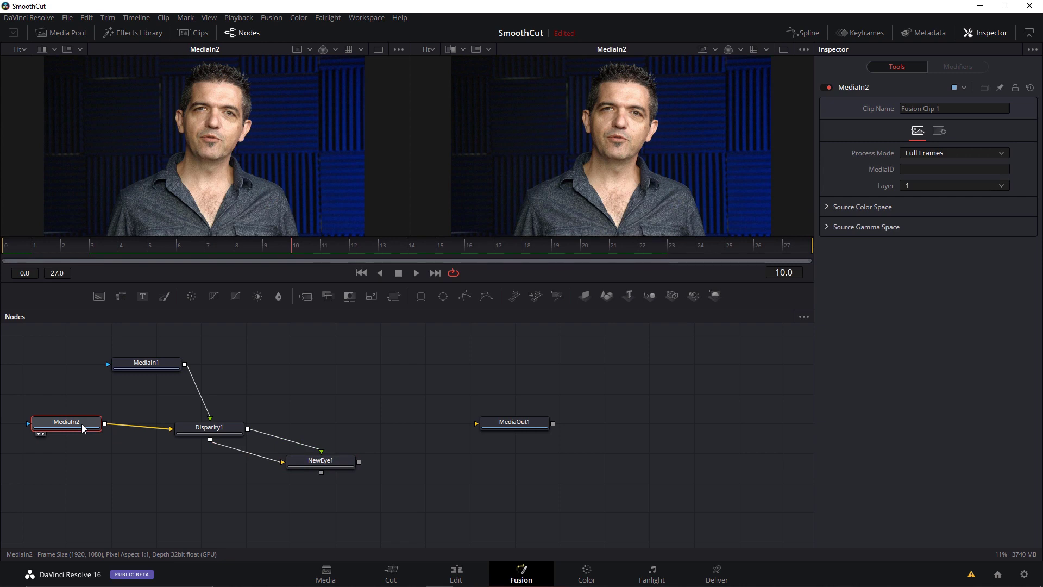
left_click(324, 463)
key("2")
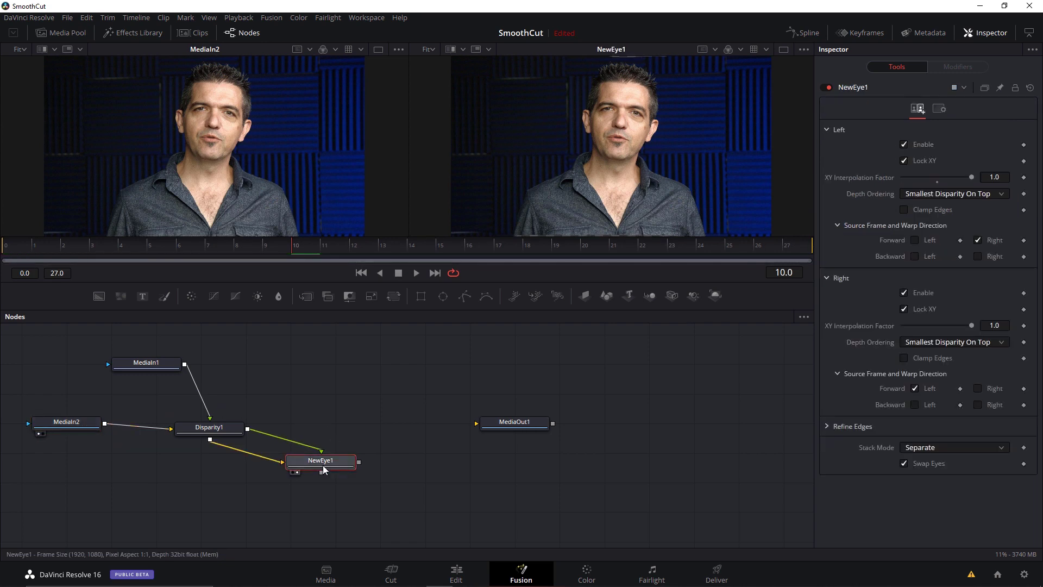
left_click(1024, 178)
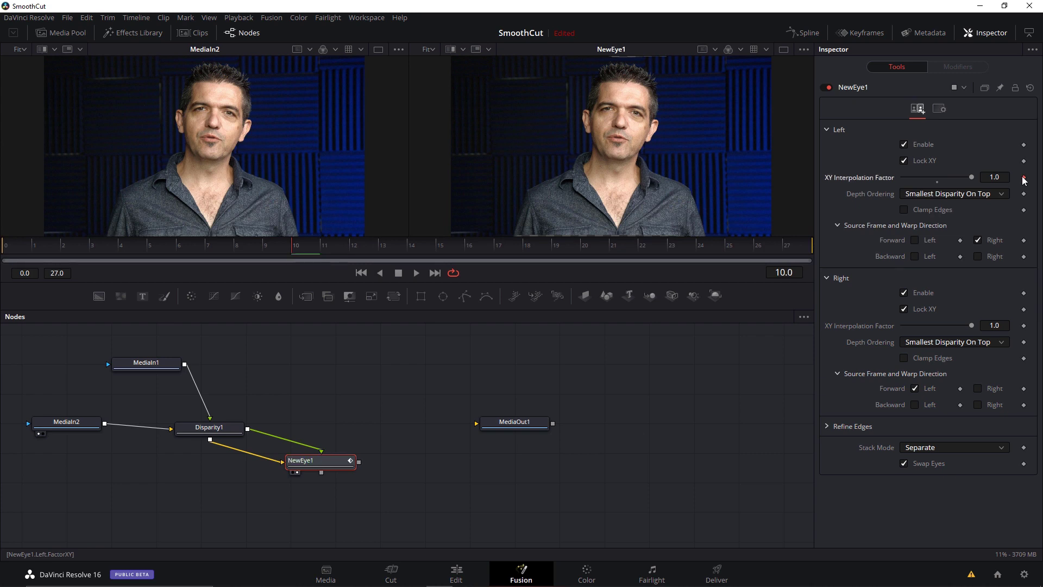
left_click(1023, 325)
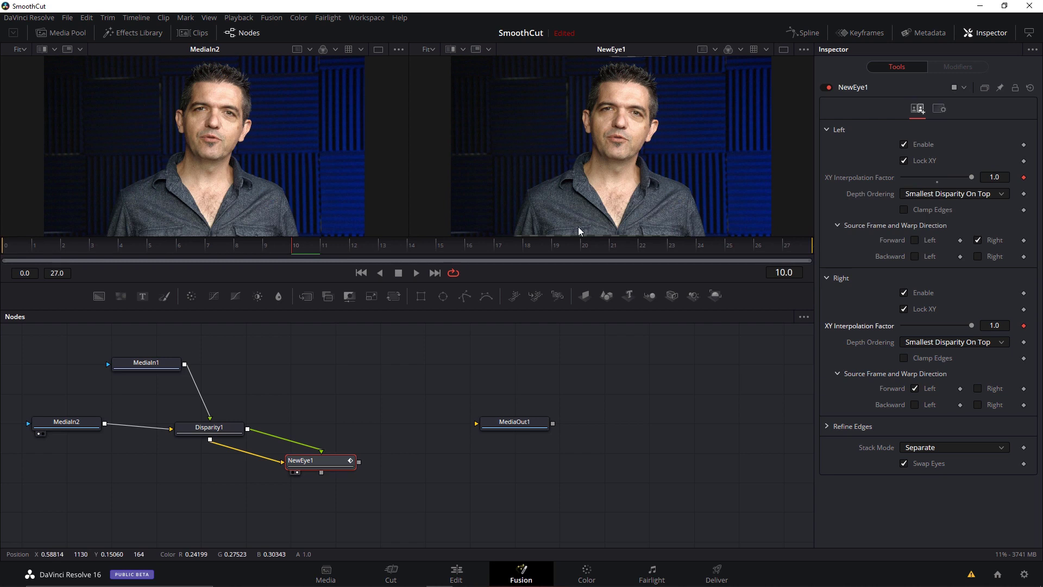
At frame 18, set both Left and Right XY Interpolation Factors to -1.0
left_click(522, 249)
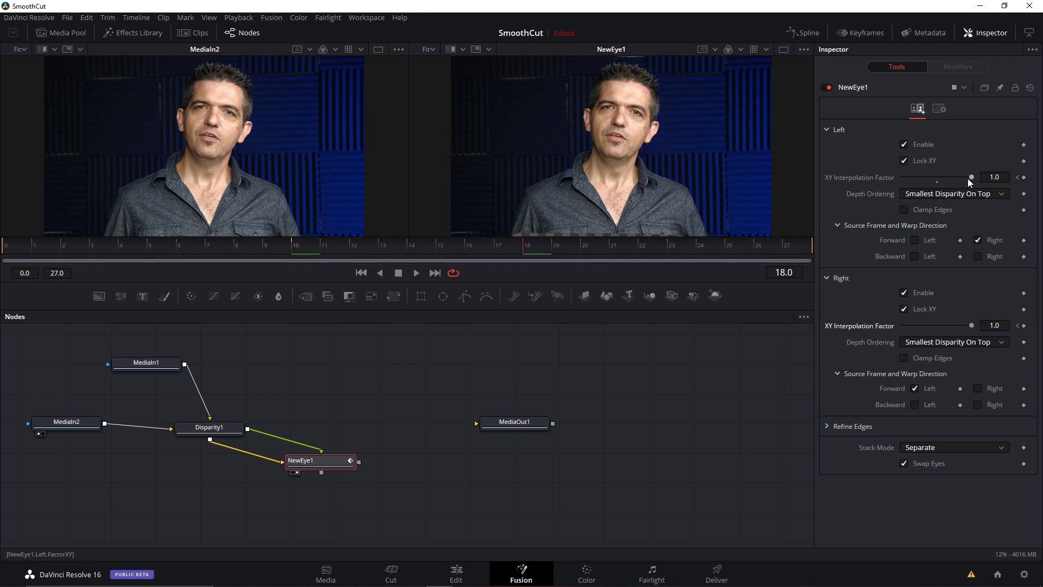
left_click_drag(972, 178, 880, 178)
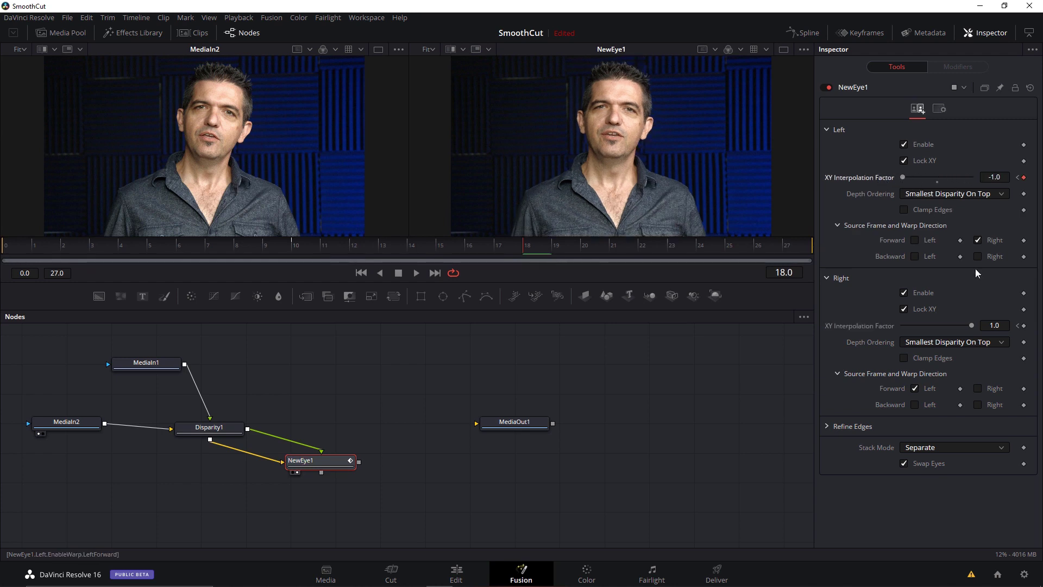
left_click_drag(972, 326, 892, 328)
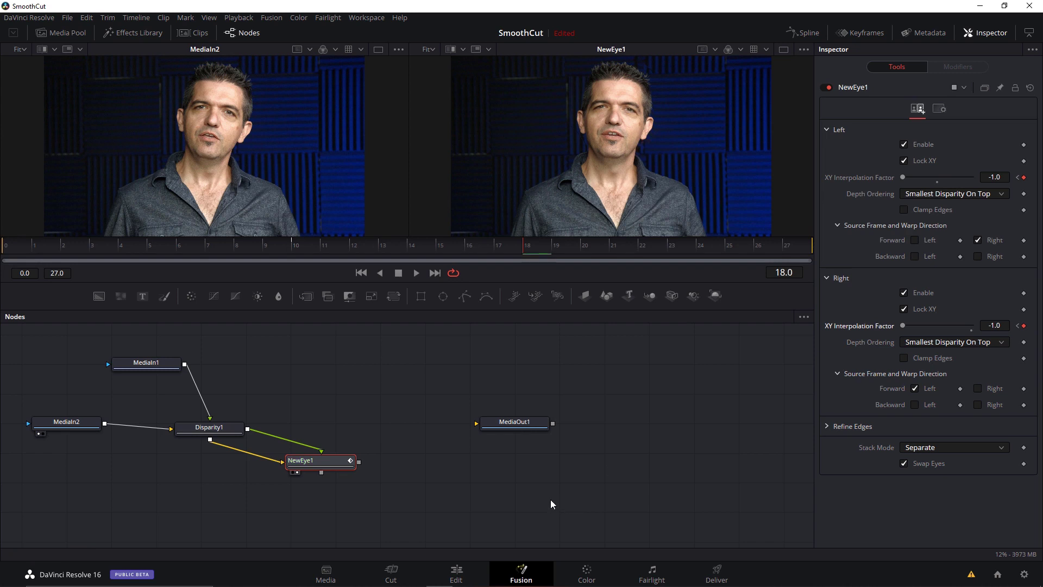
Compare against MediaIn1, then show NewEye1's result in the right viewer again
left_click(155, 369)
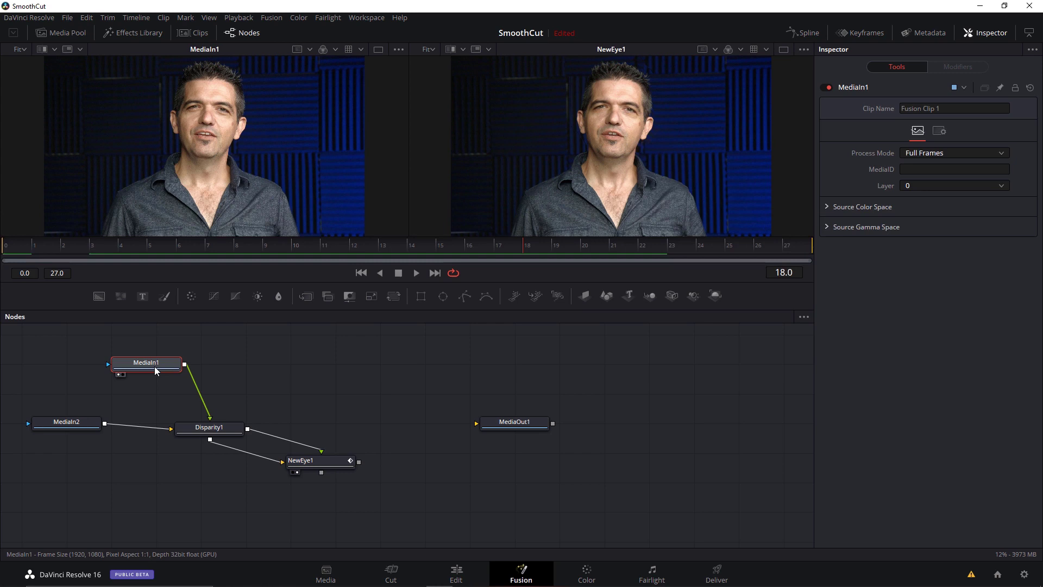
left_click(324, 471)
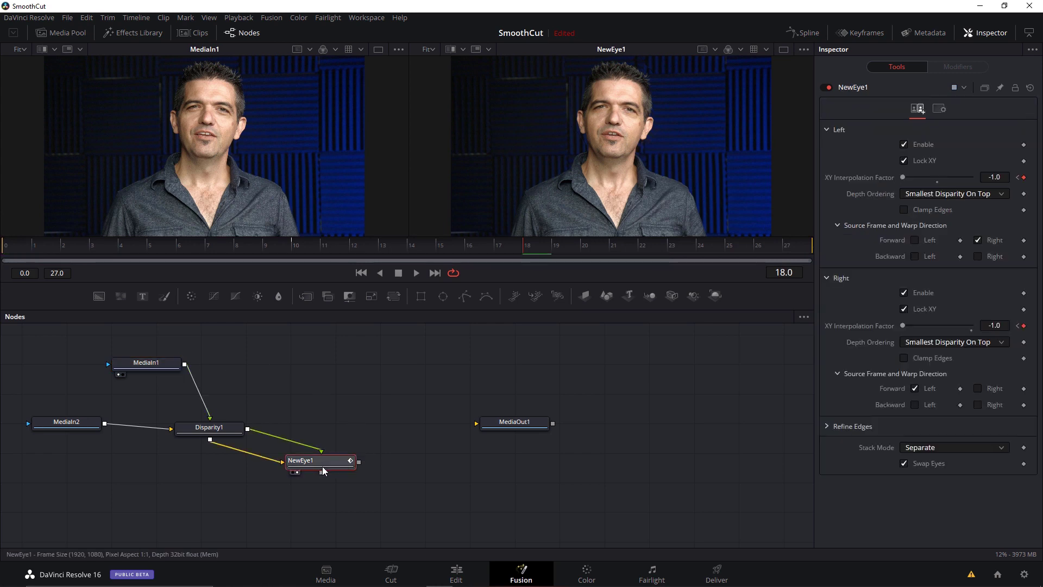
key("2")
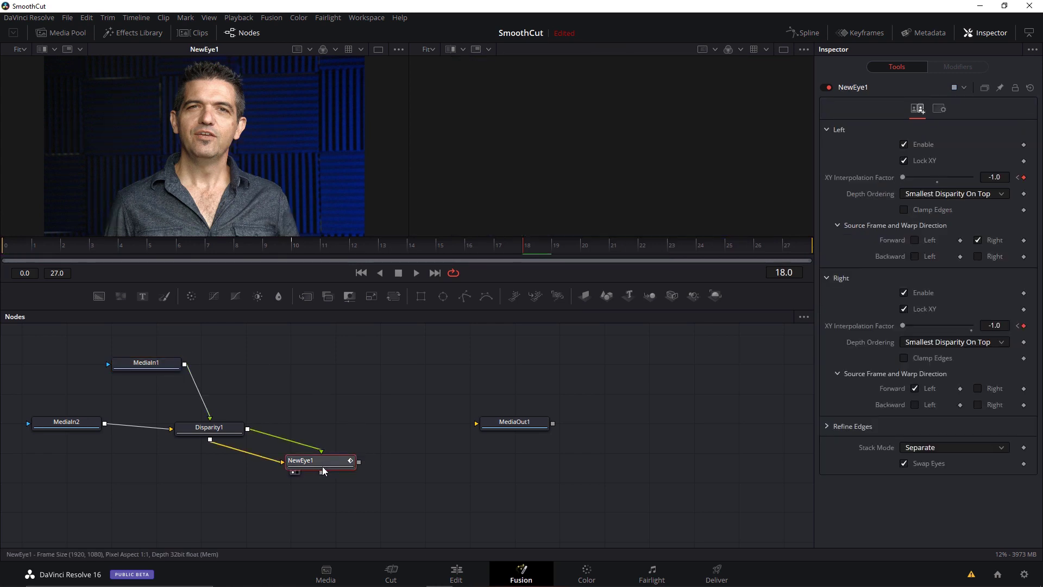
key("2")
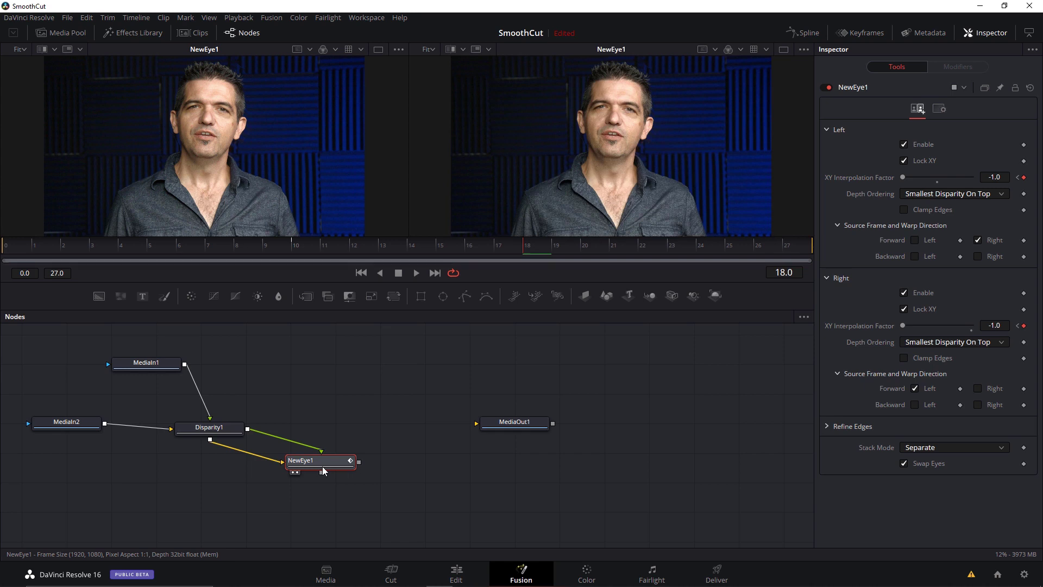
View MediaIn1 and NewEye1 in the right viewer and move NewEye1 lower to make room
left_click(151, 365)
key("2")
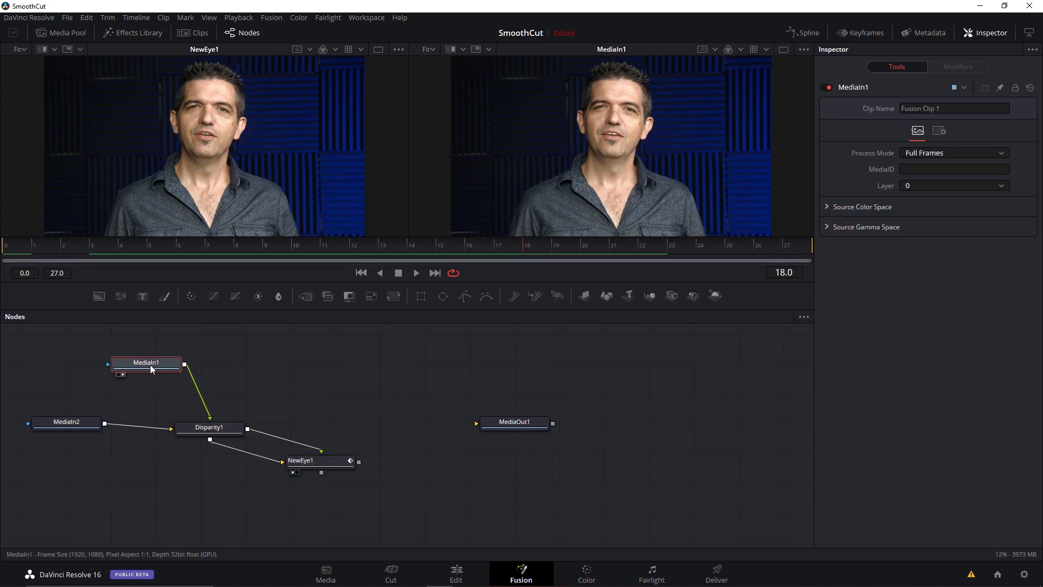
left_click(320, 464)
key("2")
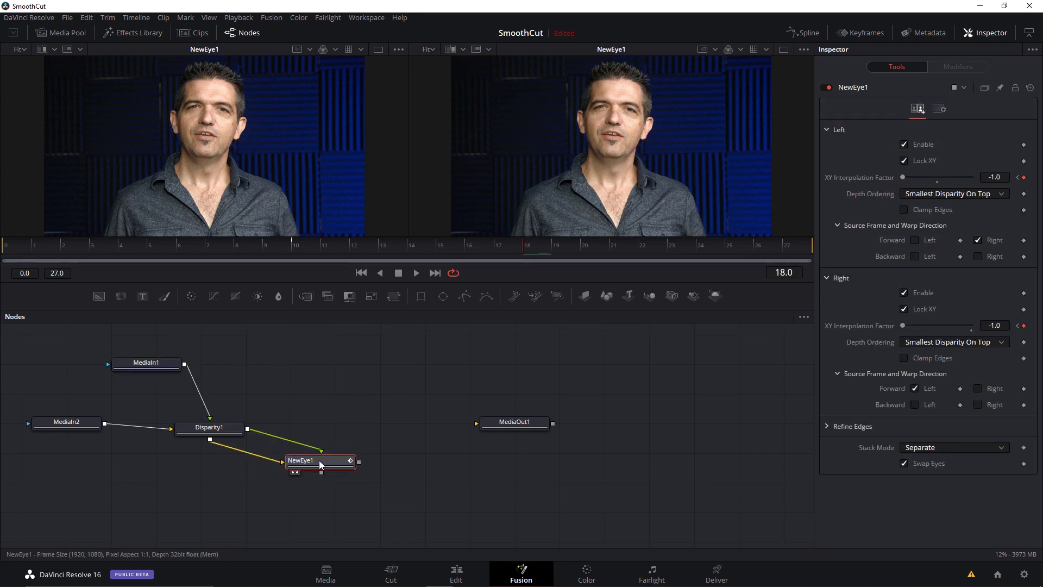
left_click_drag(322, 466, 306, 493)
Duplicate NewEye1 as NewEye1_1, wire both Disparity1 outputs into it, and view it
key("ctrl+c")
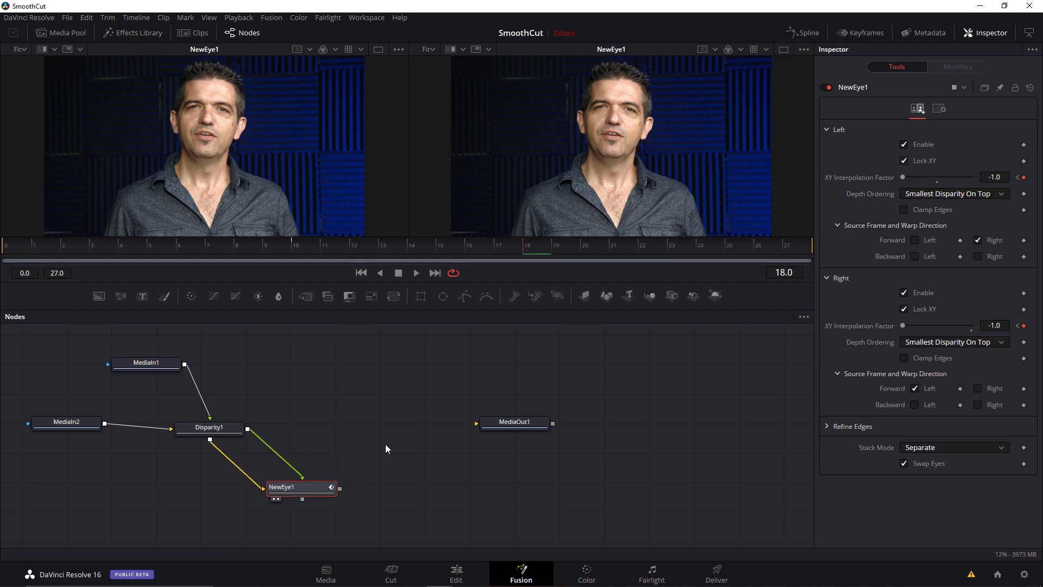
key("ctrl+v")
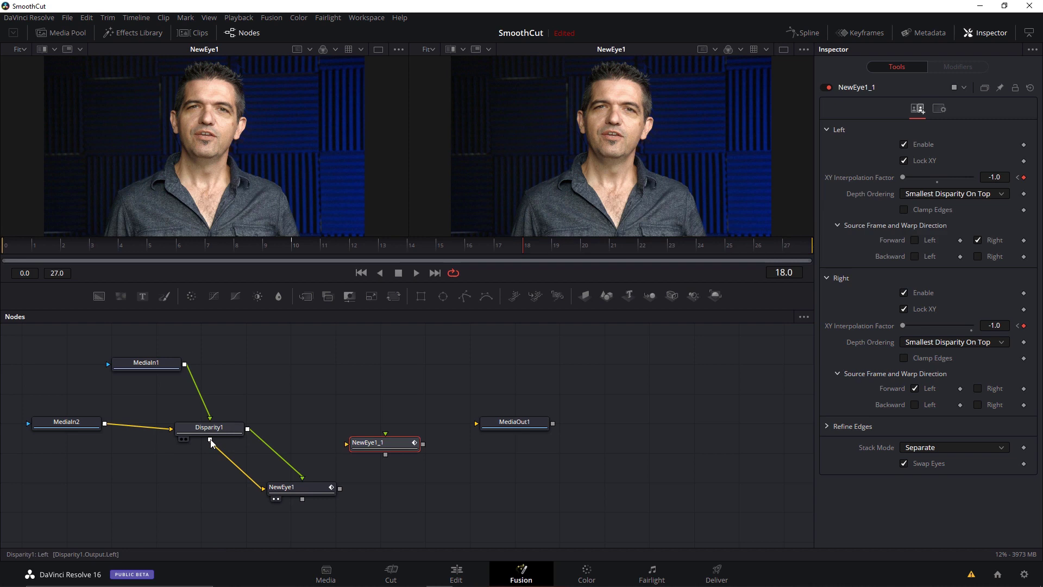
left_click_drag(248, 429, 399, 448)
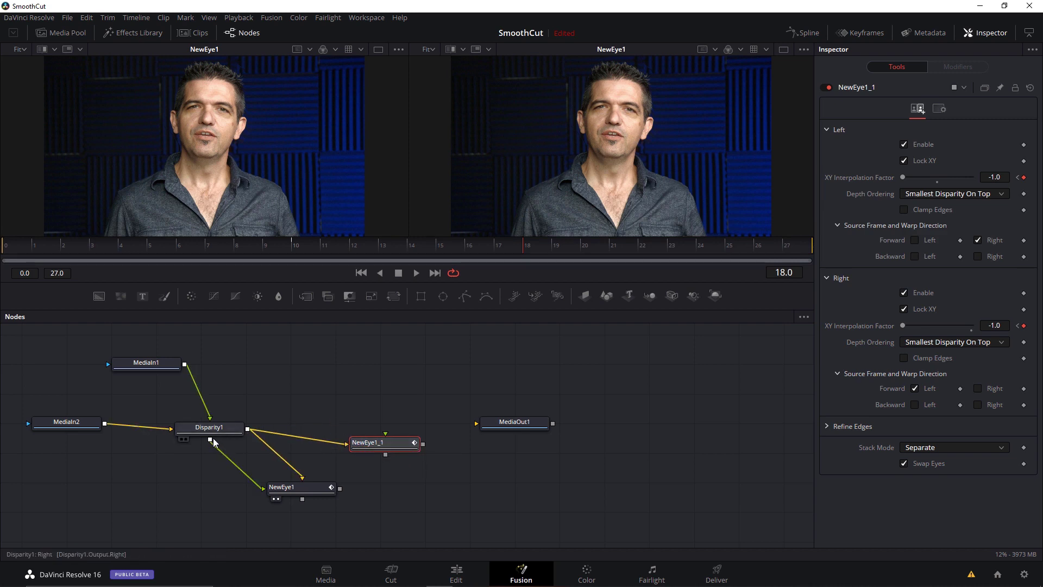
left_click_drag(211, 442, 402, 449)
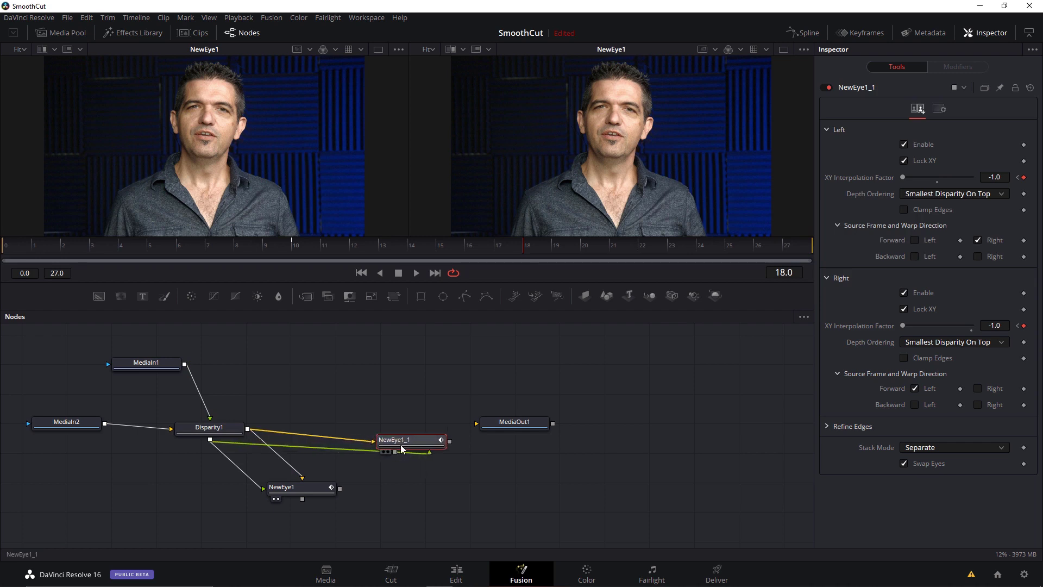
key("2")
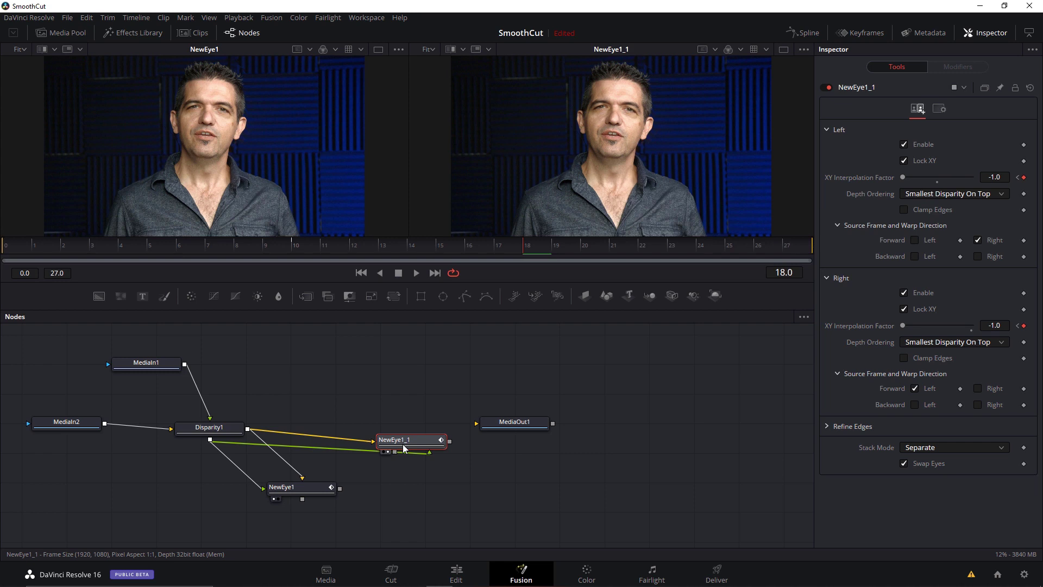
Turn off eye swapping on NewEye1_1 and drag both Left and Right XY Interpolation Factors to -1.0
left_click(904, 463)
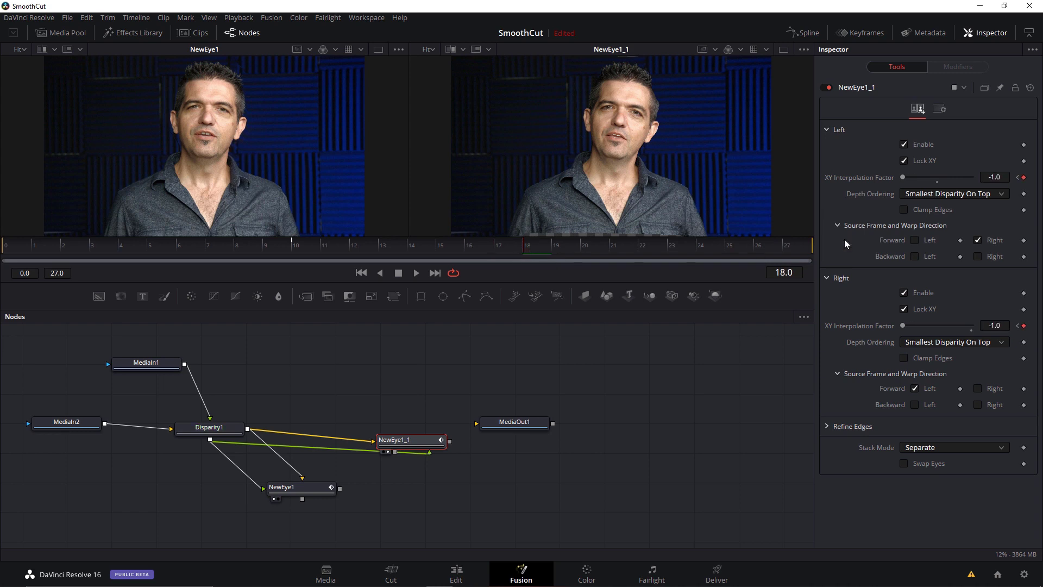
left_click_drag(902, 178, 978, 178)
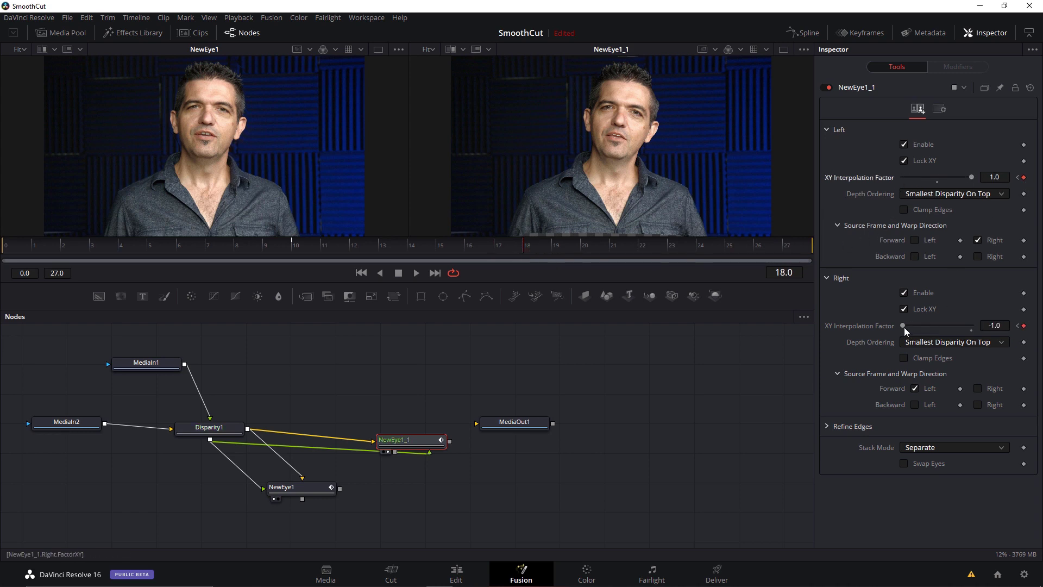
left_click_drag(903, 327, 990, 332)
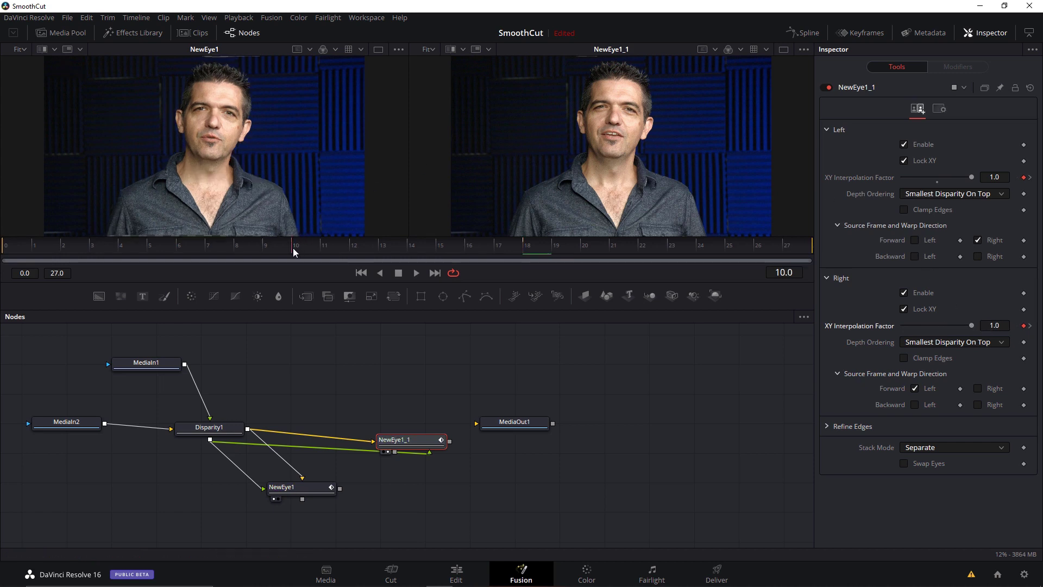
left_click_drag(960, 180, 862, 177)
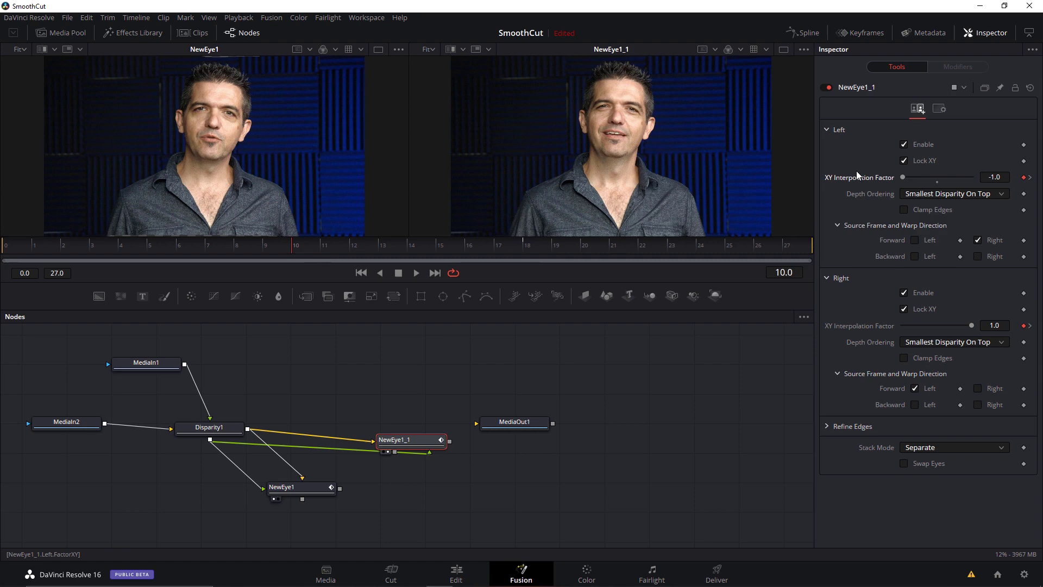
left_click_drag(971, 326, 923, 328)
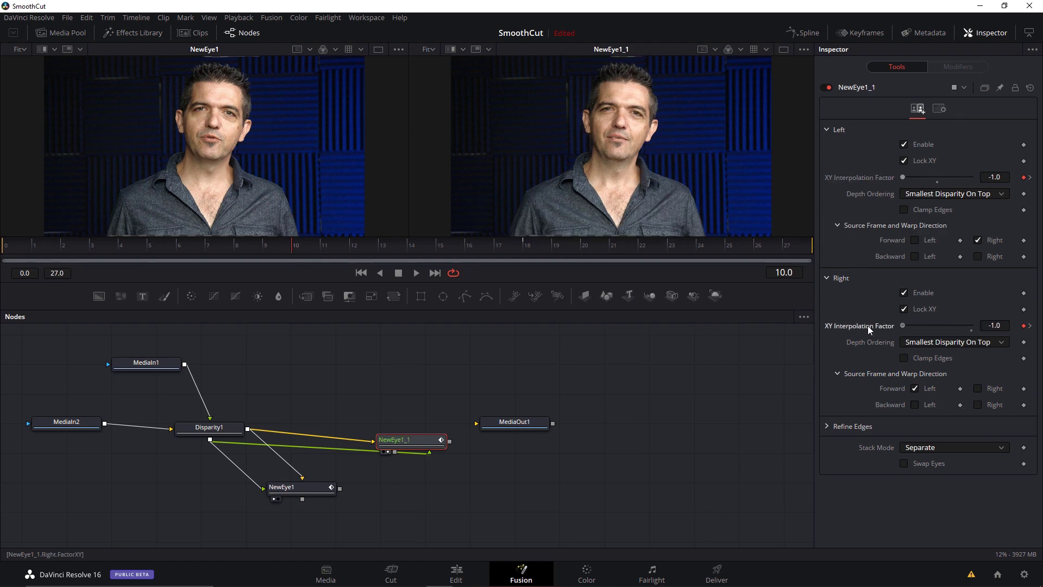
Add a Dissolve1 node from Composite tools, with NewEye1 as background and NewEye1_1 as its second input
right_click(447, 489)
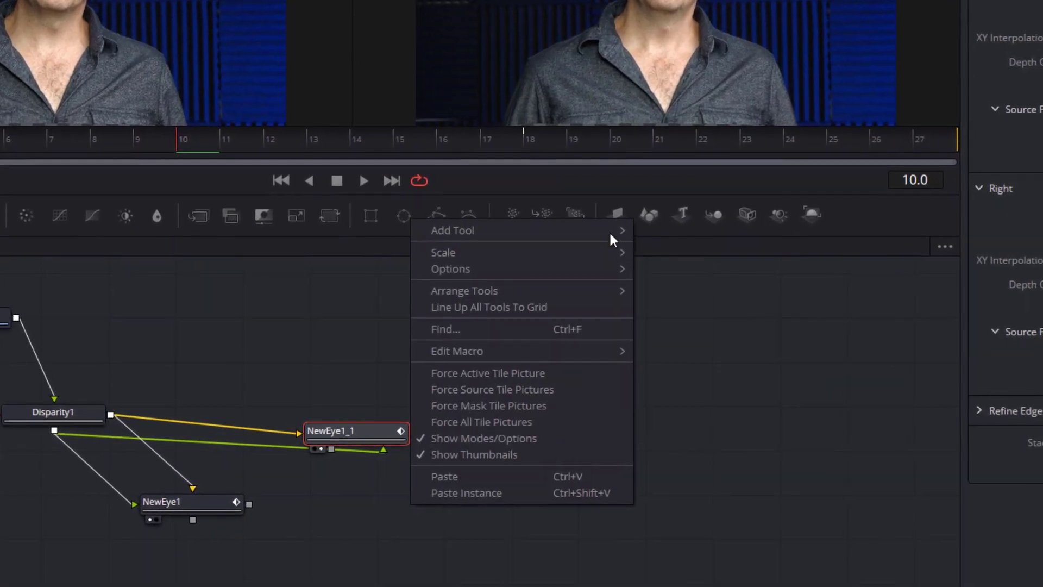
mouse_move(617, 241)
mouse_move(724, 106)
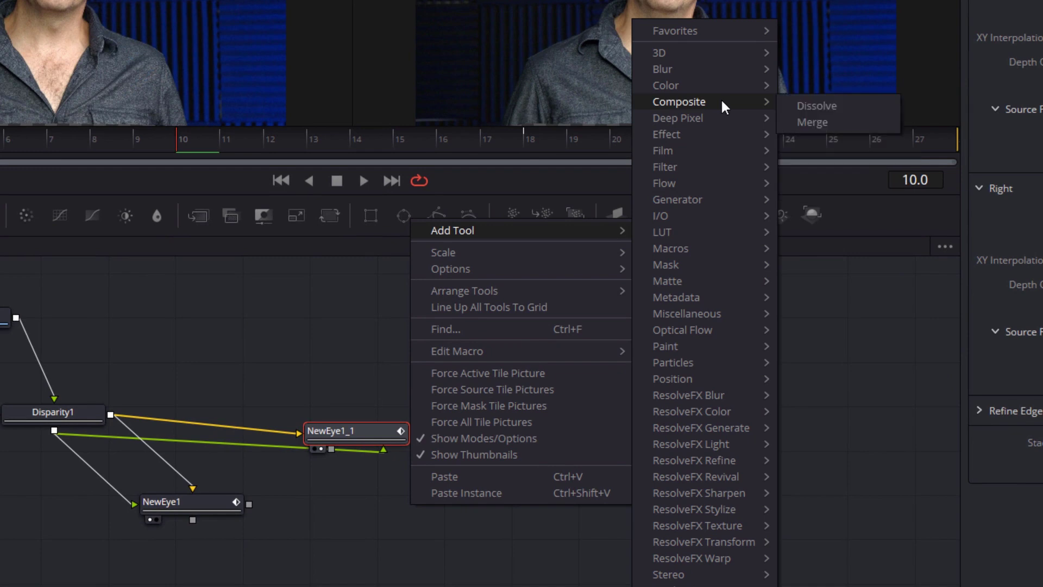
left_click(823, 104)
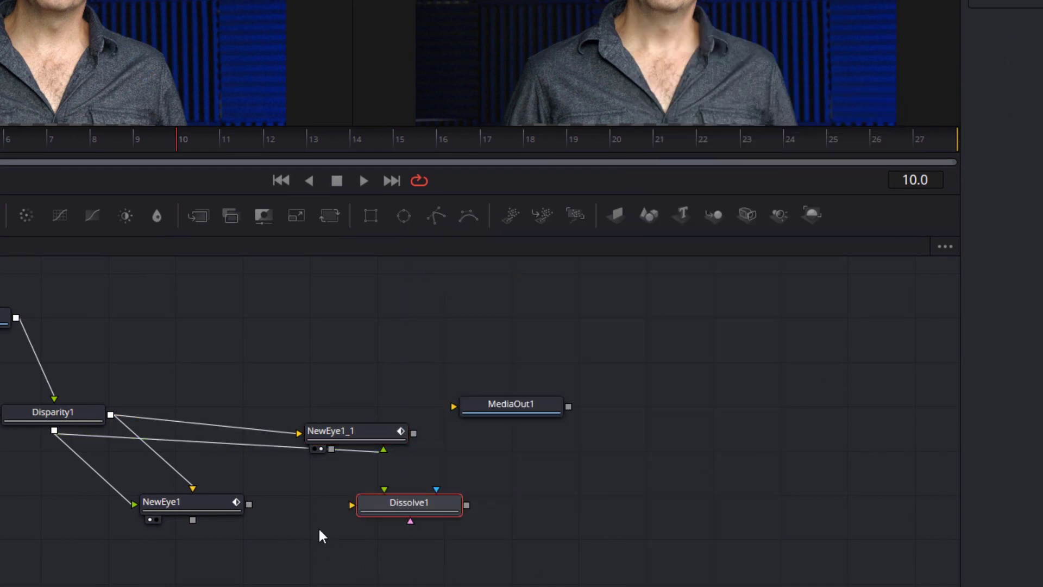
left_click_drag(249, 504, 433, 523)
left_click(435, 519)
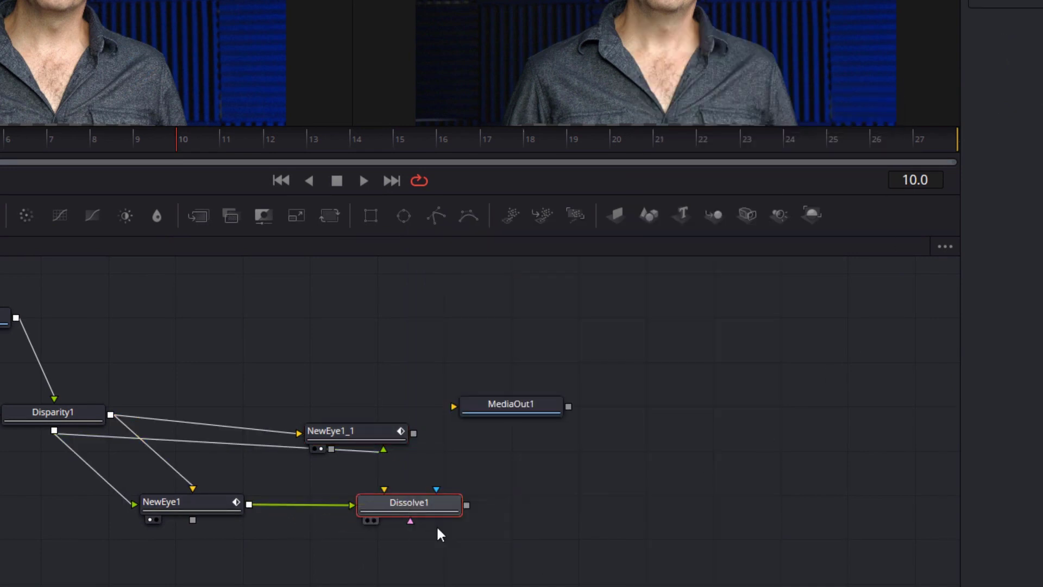
left_click_drag(414, 433, 532, 529)
left_click(463, 520)
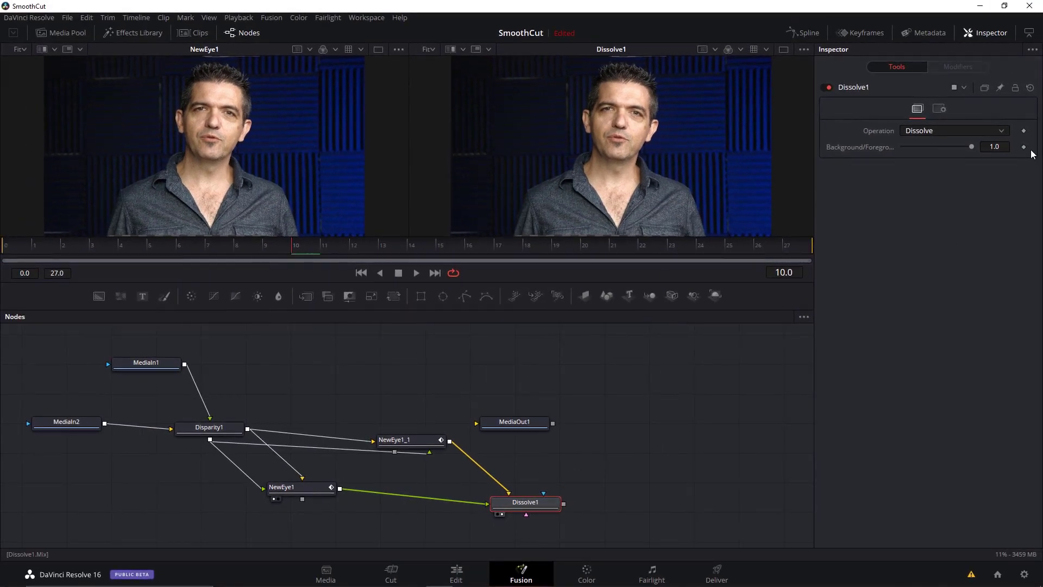
Keyframe Dissolve1's Background/Foreground mix at 1.0 on frame 10 and 0.0 on frame 18
left_click(1024, 147)
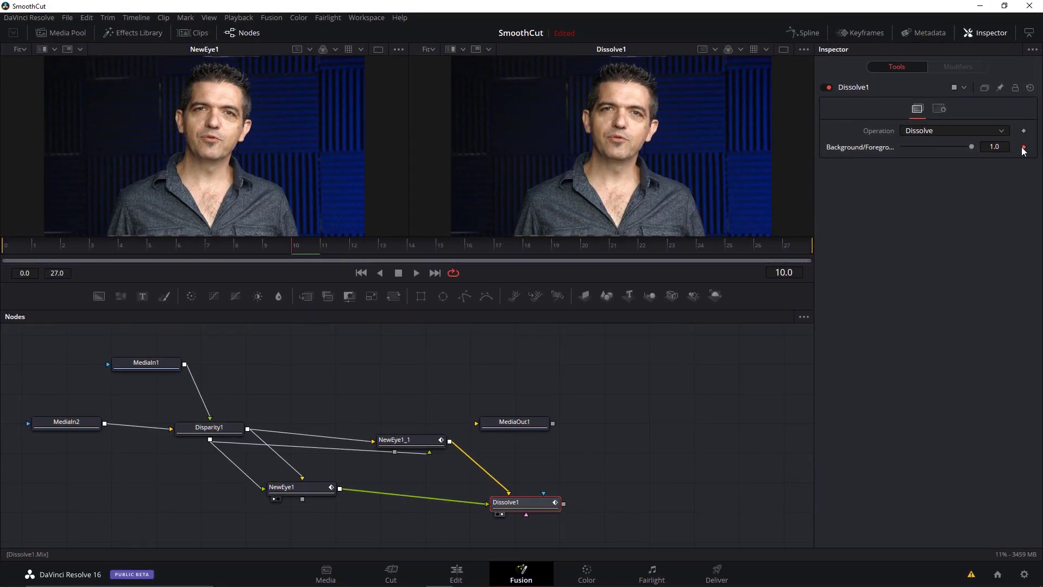
left_click(72, 424)
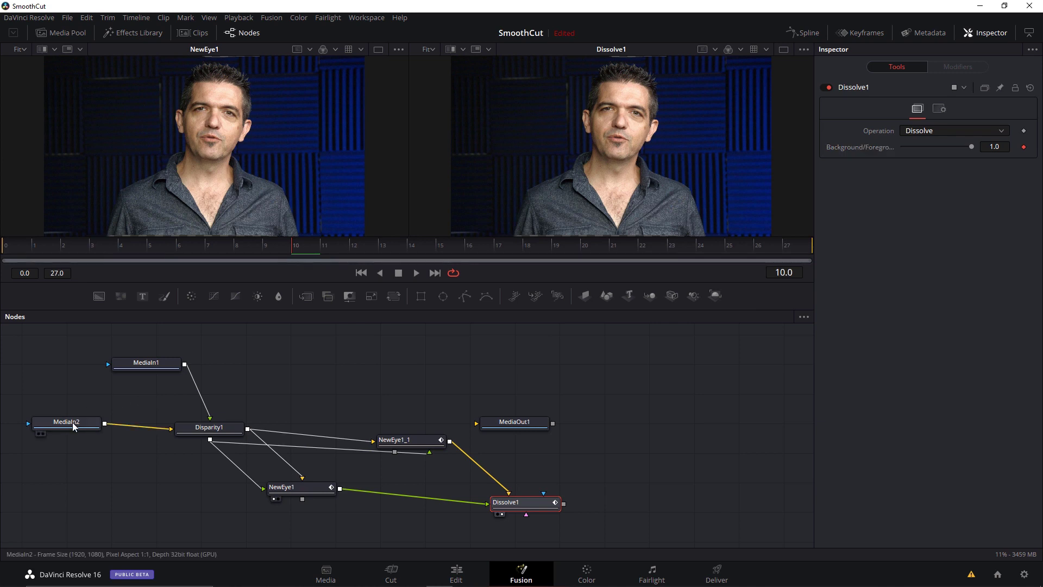
key("1")
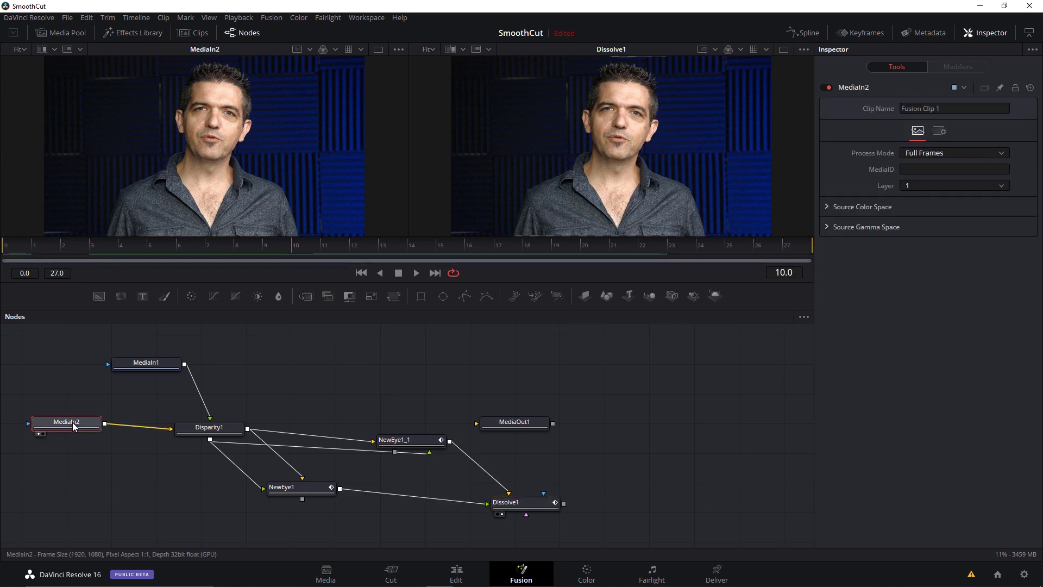
left_click(530, 247)
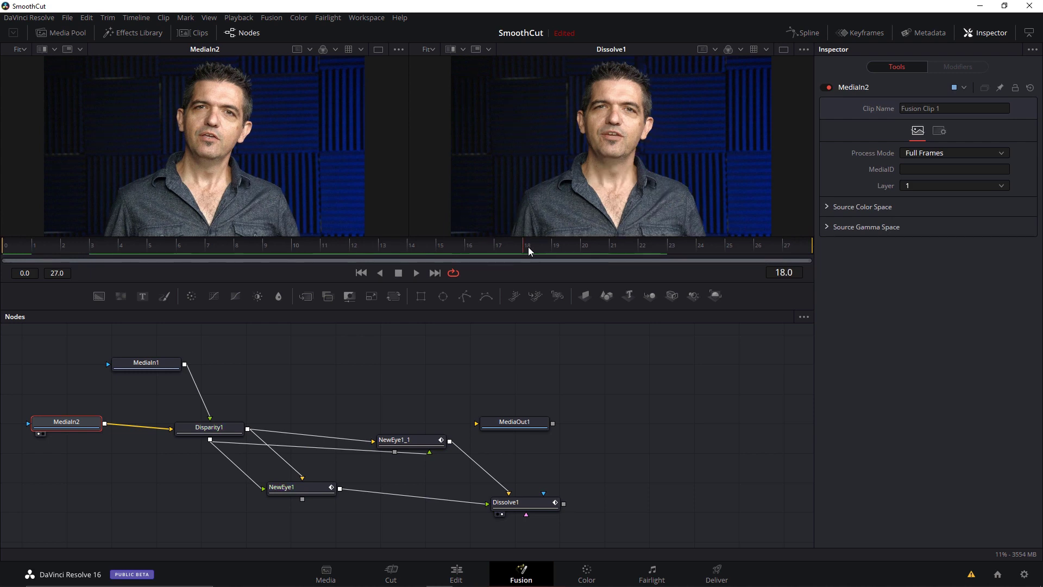
left_click(515, 509)
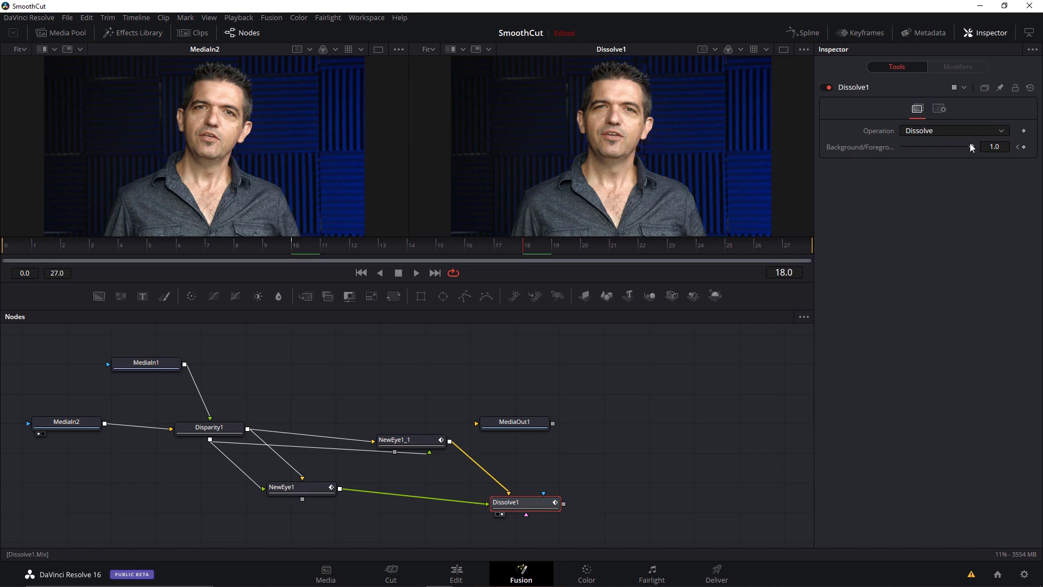
left_click_drag(972, 146, 876, 152)
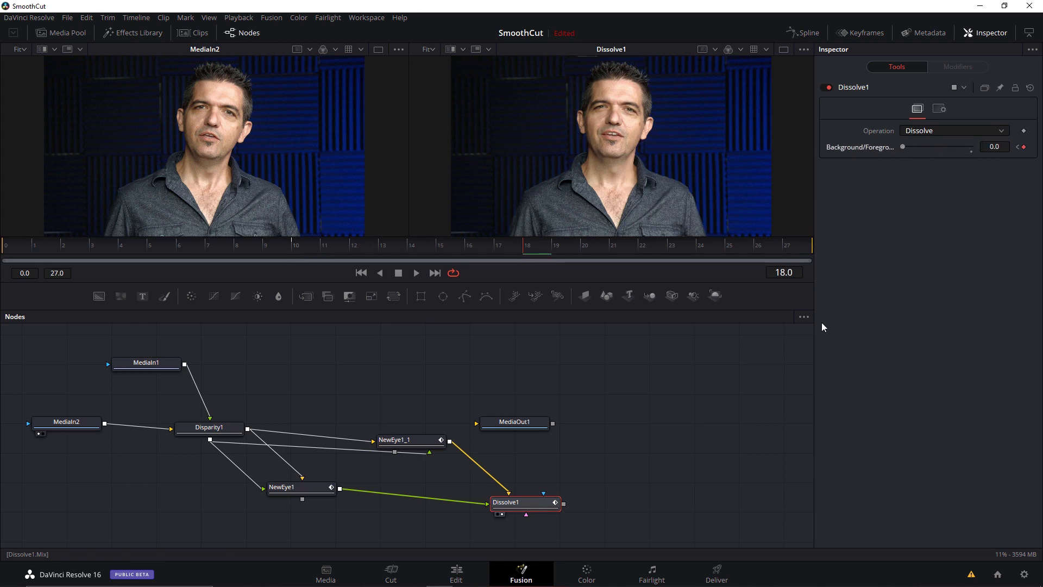
Compare against MediaIn1, reselect Dissolve1, and move MediaOut1 beside Dissolve1
left_click(157, 366)
key("1")
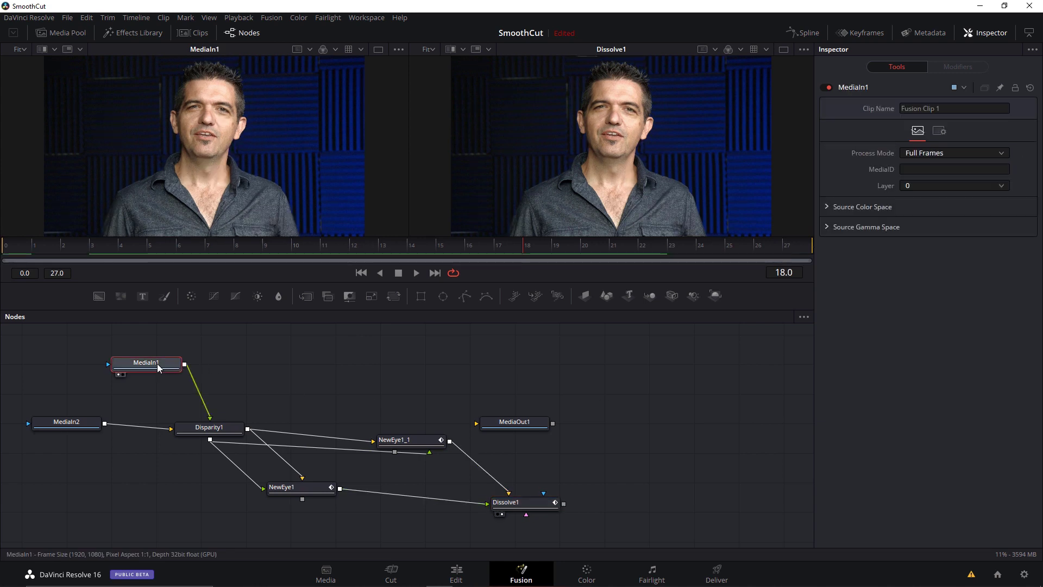
left_click(523, 504)
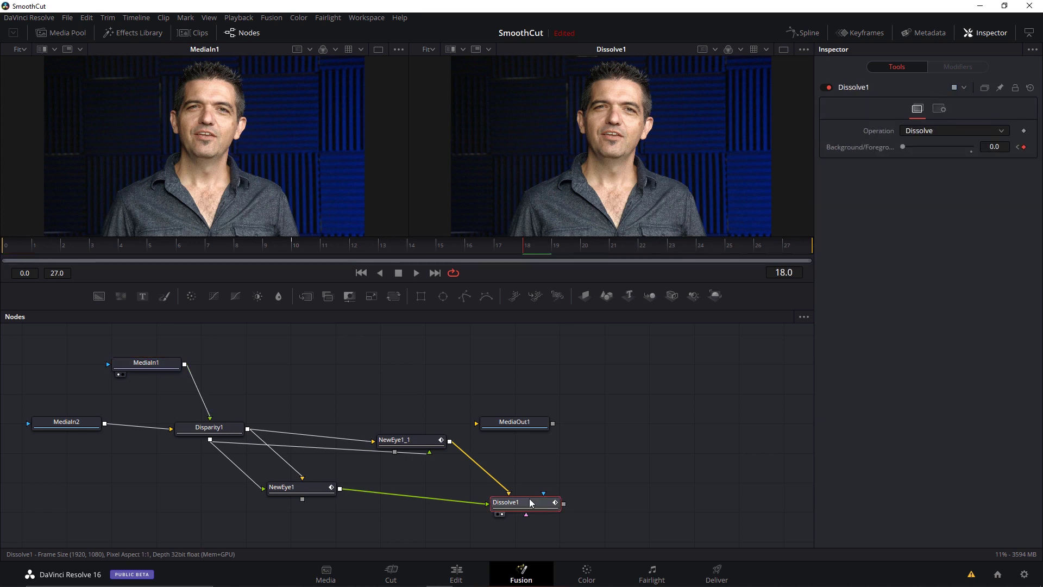
left_click_drag(519, 426, 750, 497)
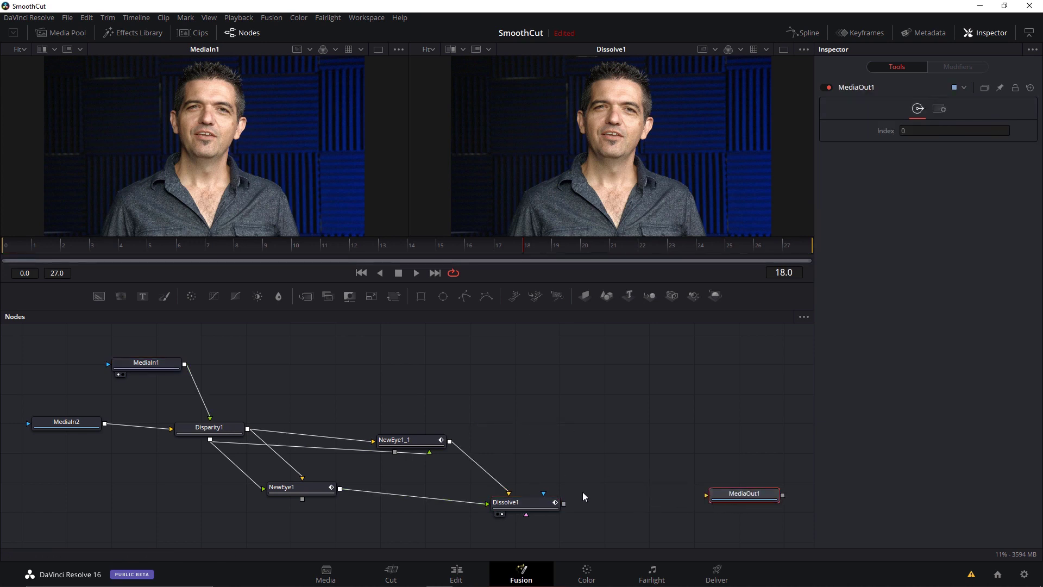
Connect Dissolve1's output to MediaOut1 and step back one frame to check the mix
left_click_drag(564, 504, 723, 505)
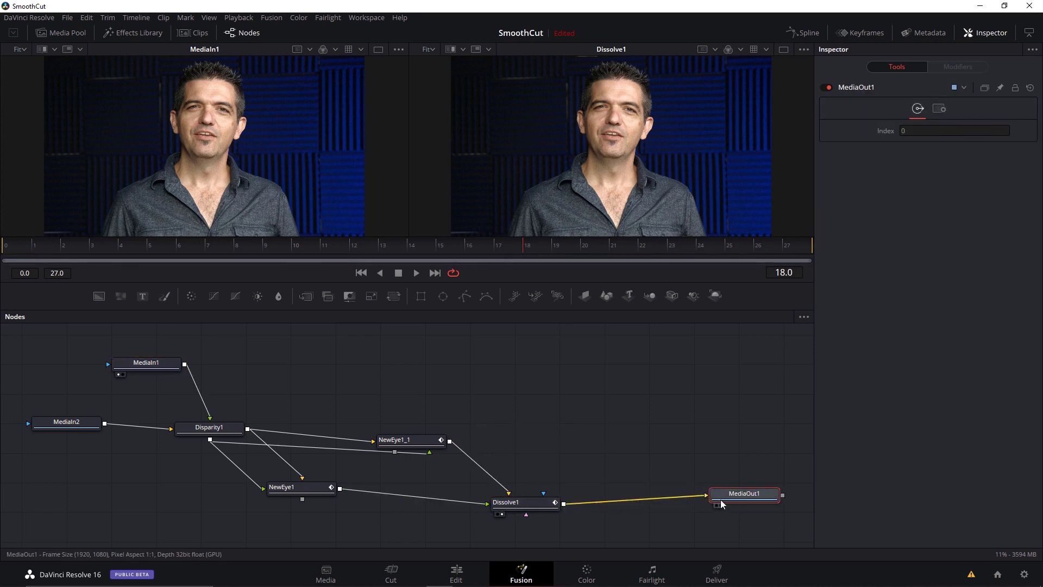
left_click(522, 503)
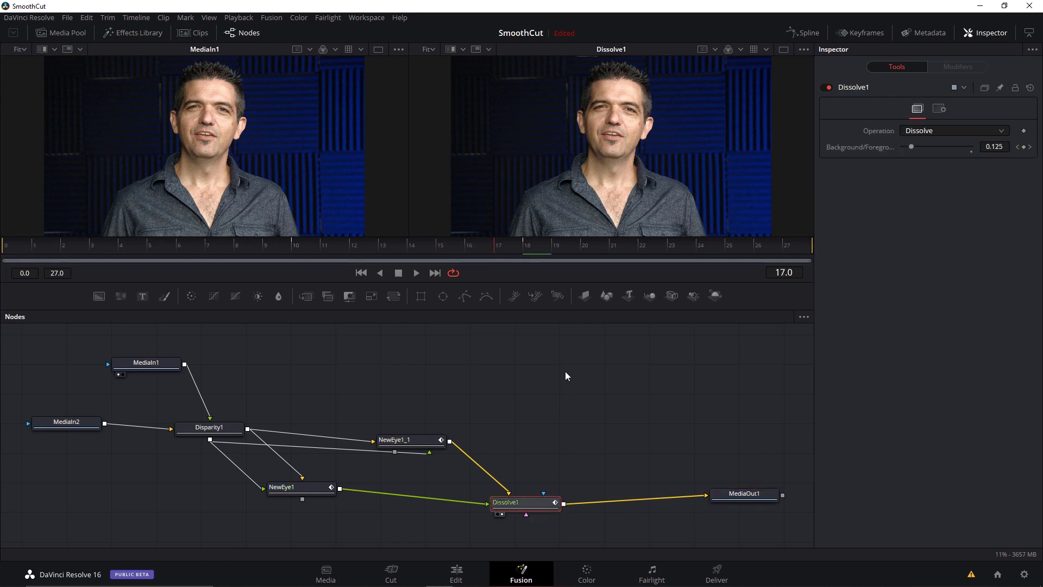
key("Left")
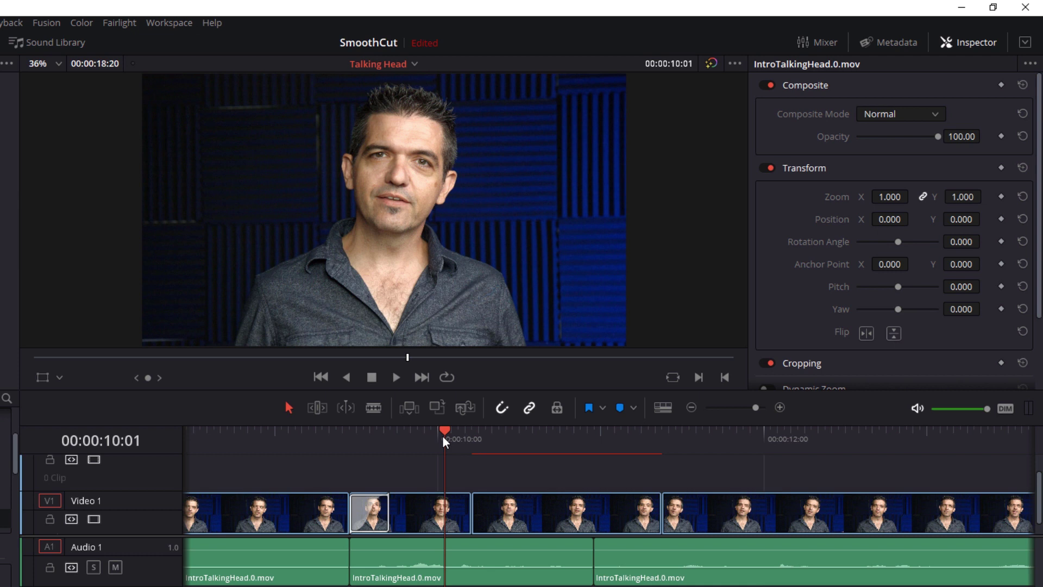
key("space")
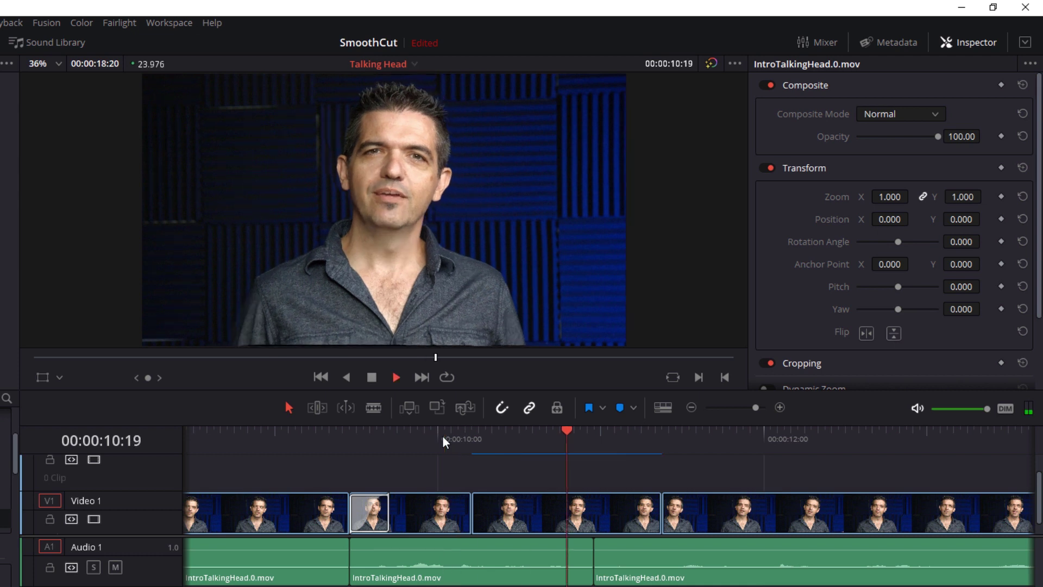
left_click(442, 435)
key("space")
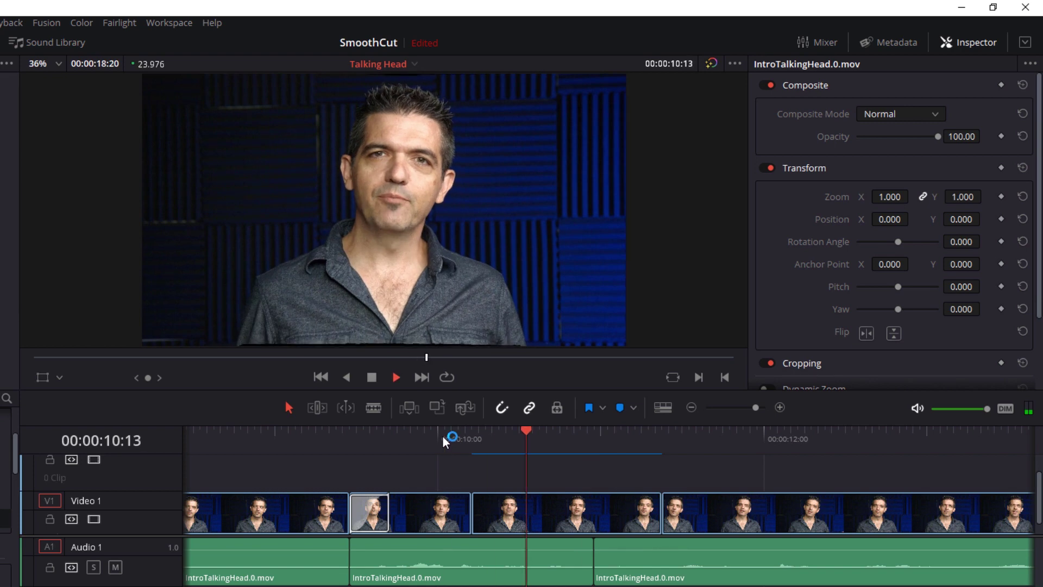
left_click(442, 435)
key("space")
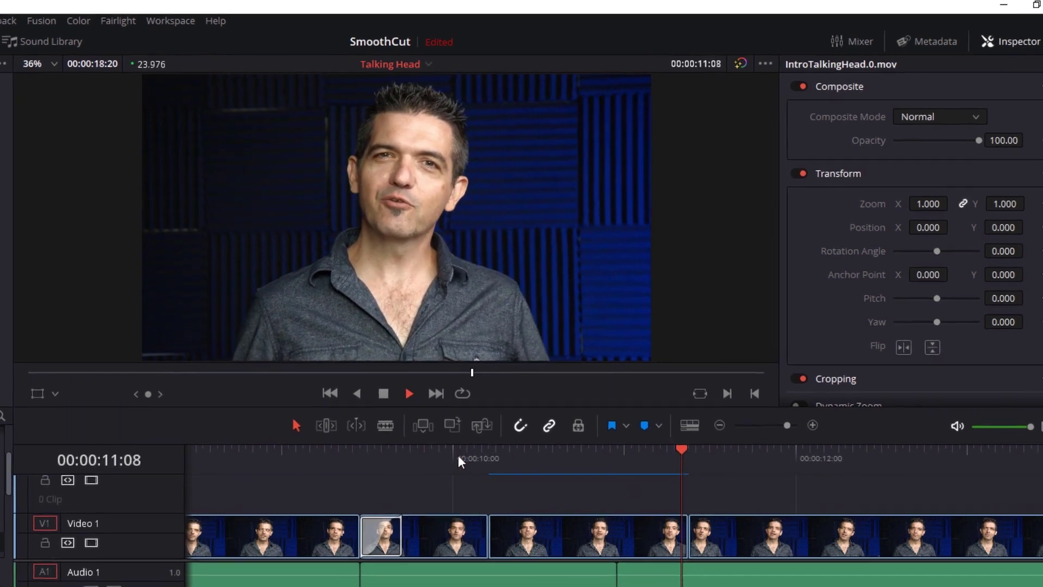
left_click(458, 455)
key("space")
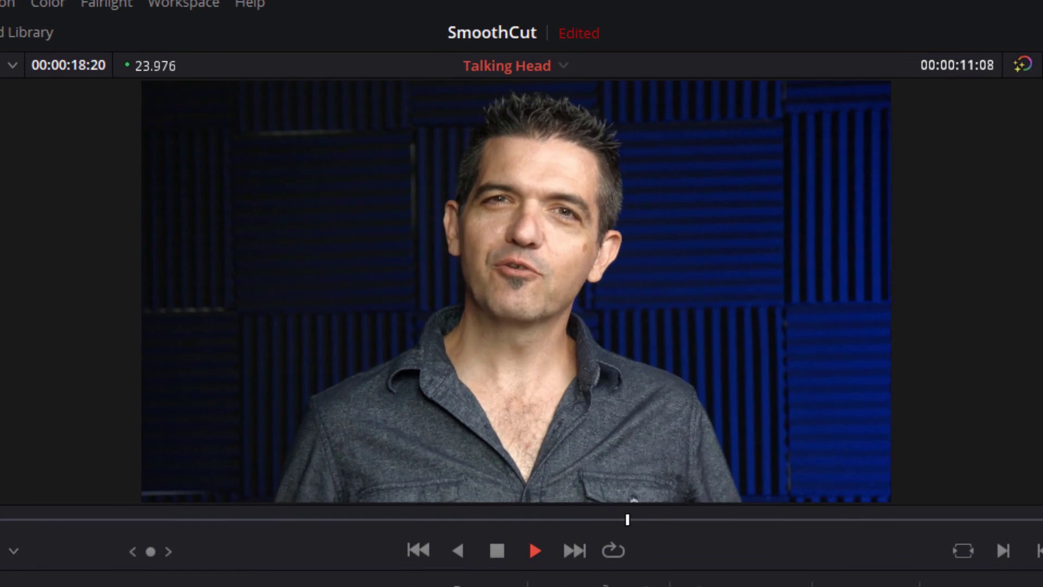
key("Up")
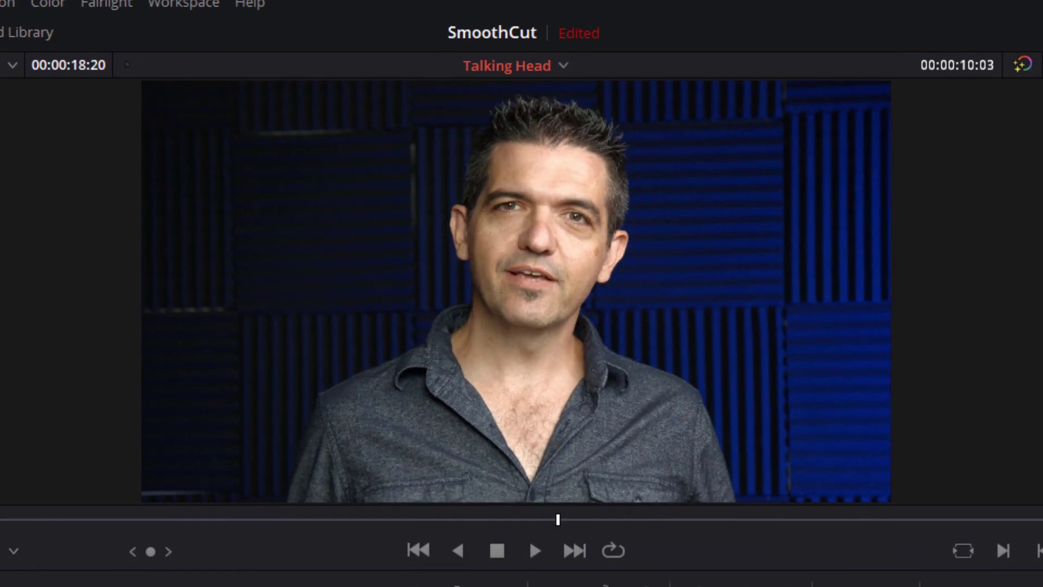
key("Right")
key("Right")
key("Right")
key("Right")
key("Right")
key("Right")
key("Right")
key("Right")
key("Right")
key("Right")
key("Right")
key("Right")
key("Right")
key("Right")
key("Right")
key("Right")
key("Right")
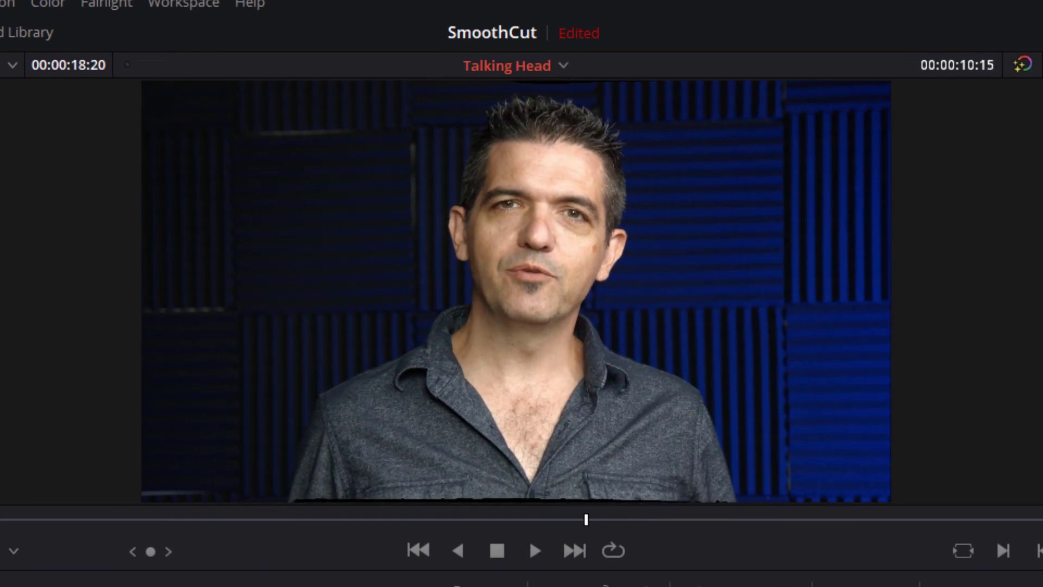
key("Right")
key("Right")
key("Right")
key("Right")
key("Right")
key("Right")
key("Right")
key("Right")
key("Right")
key("Right")
key("Right")
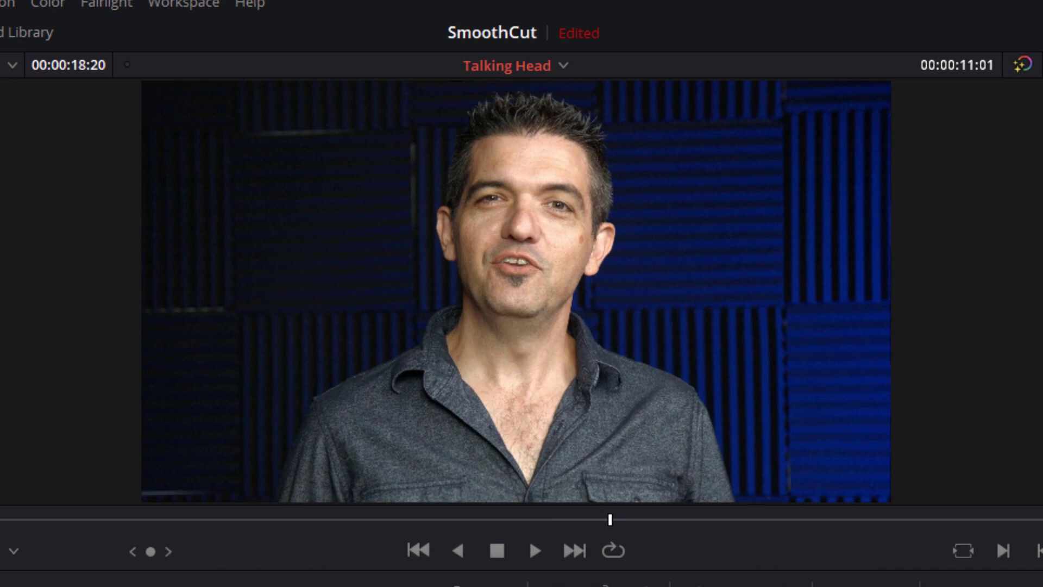
key("Right")
key("Right")
key("Right")
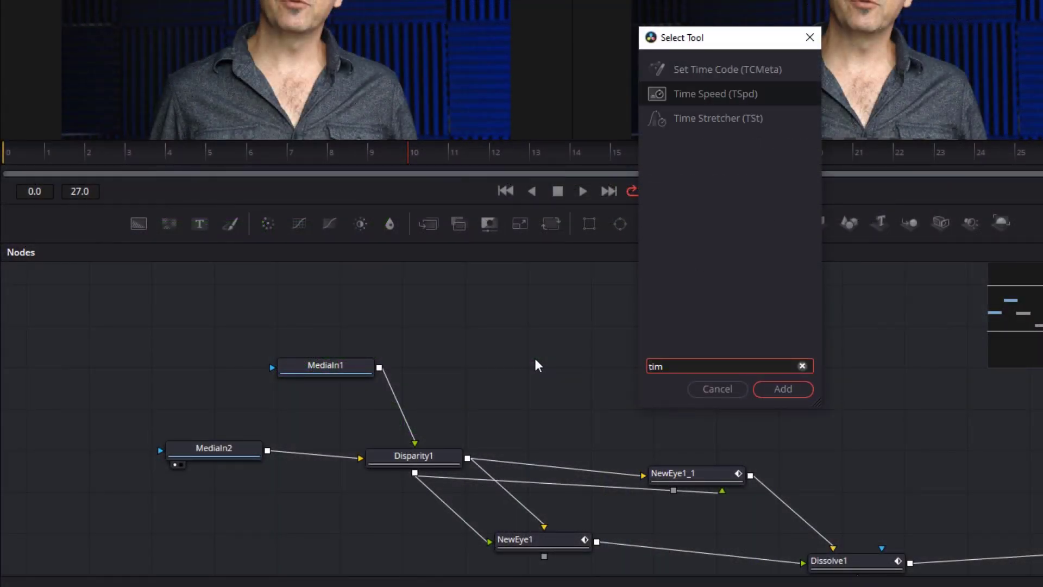
Add a TimeStretcher1 node, remove its Source Time animation, and set Source Time to 10
key("Down")
key("Return")
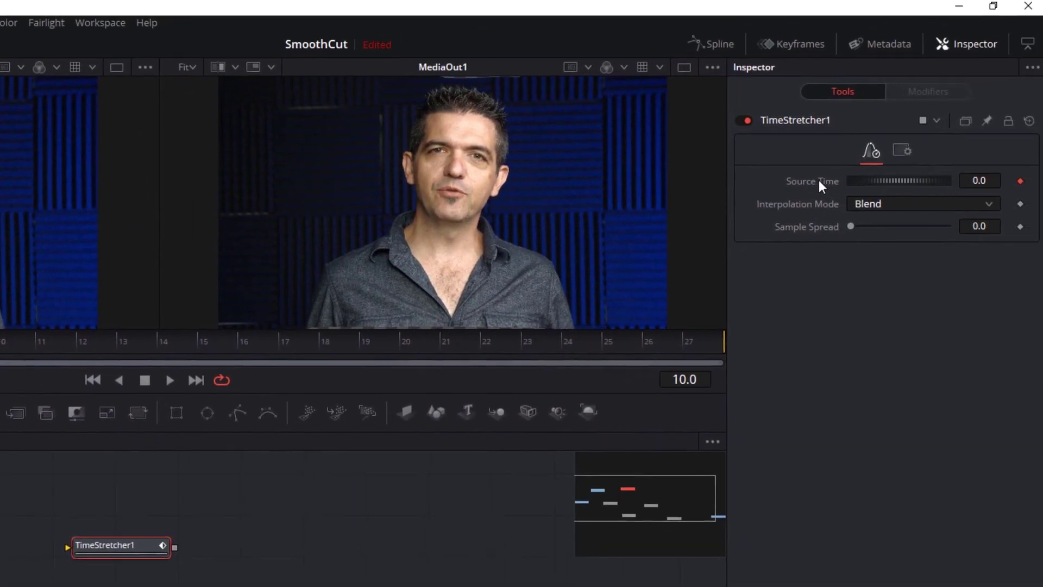
right_click(970, 111)
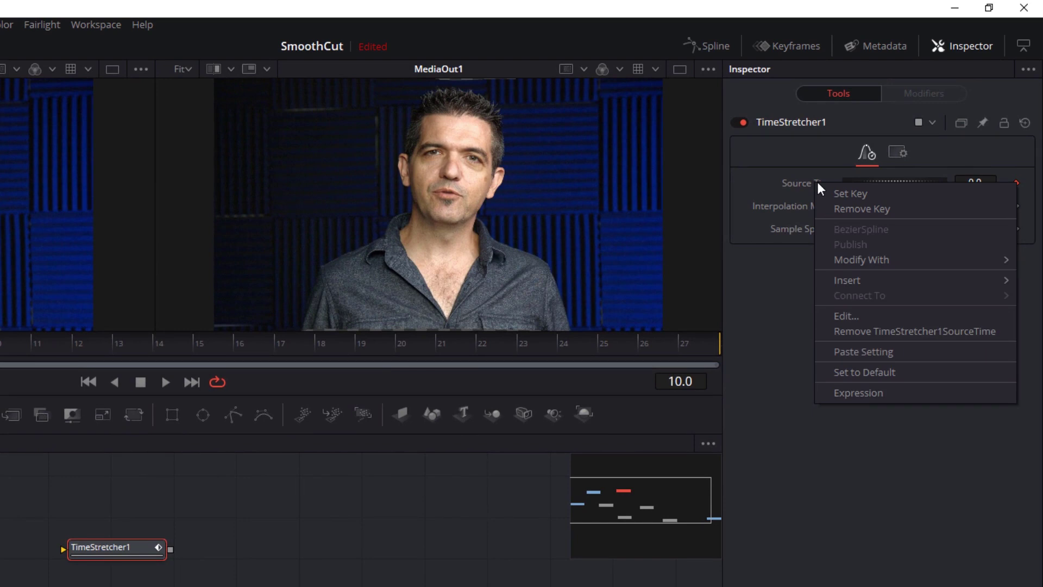
left_click(900, 331)
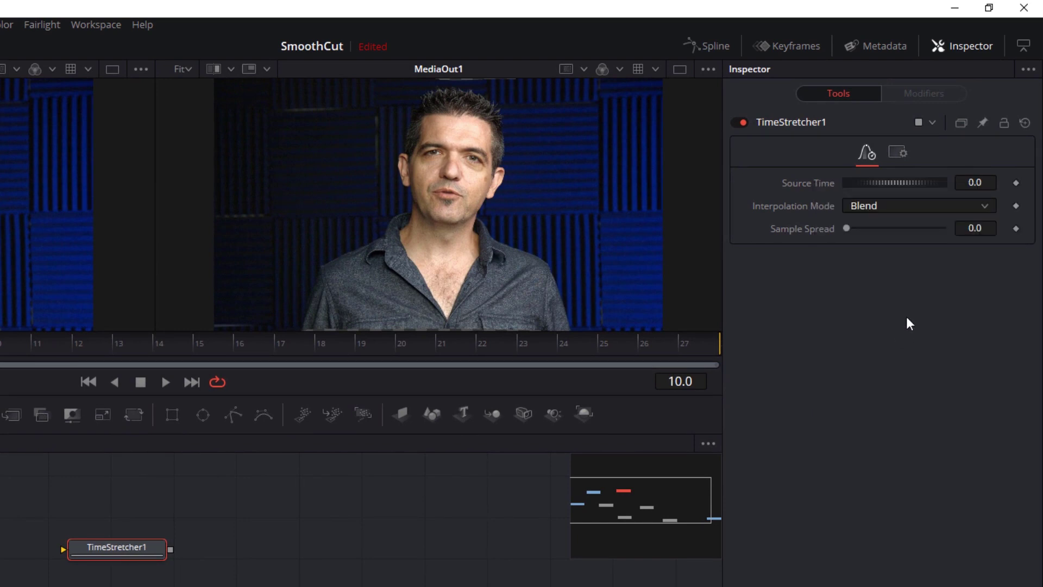
left_click(972, 183)
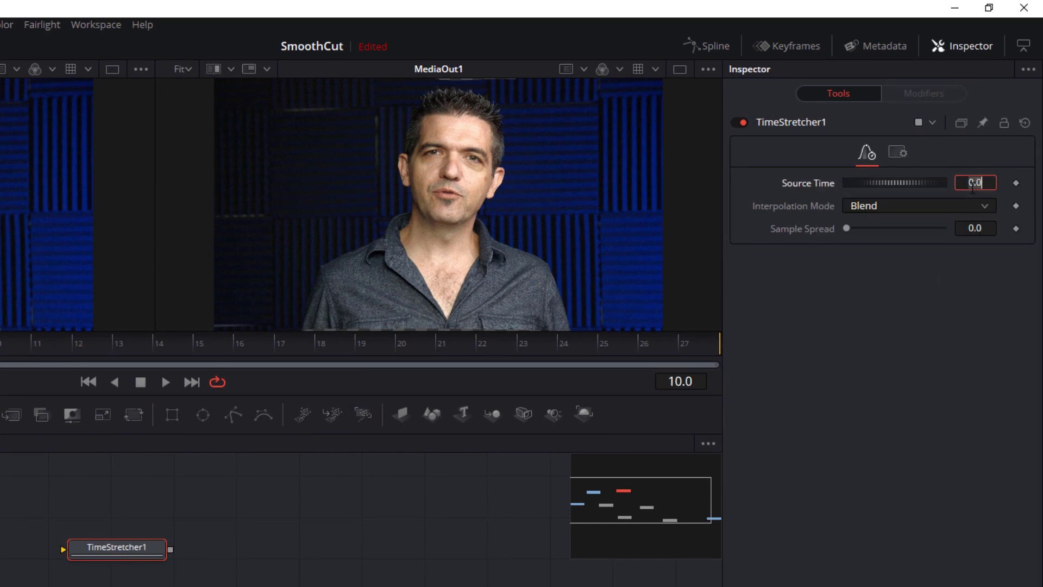
type("10")
key("Tab")
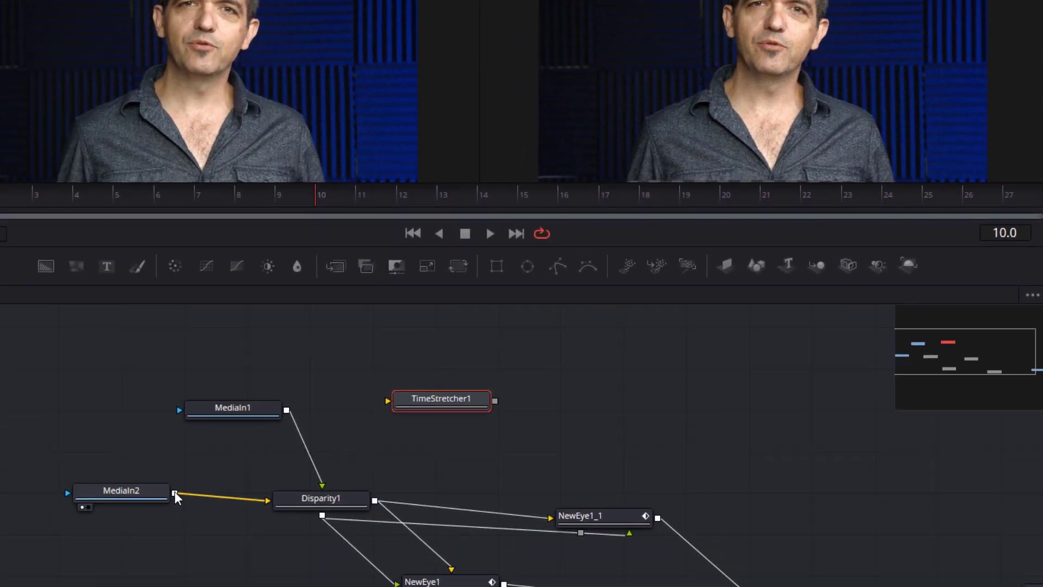
Feed MediaIn2 into TimeStretcher1 and add a Polygon mask via the 'pol' tool search
left_click_drag(175, 493, 427, 401)
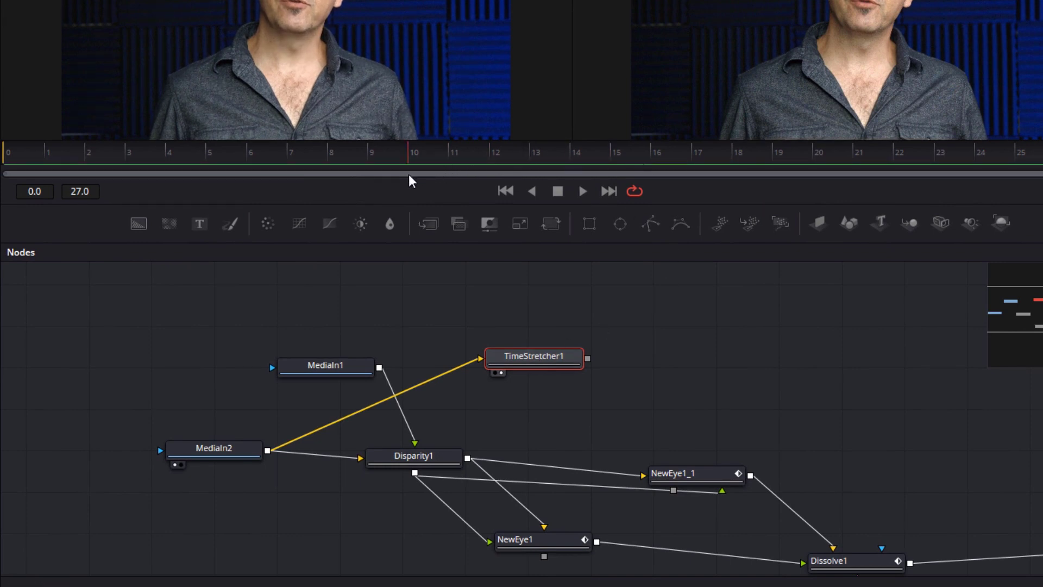
left_click_drag(856, 400, 692, 360)
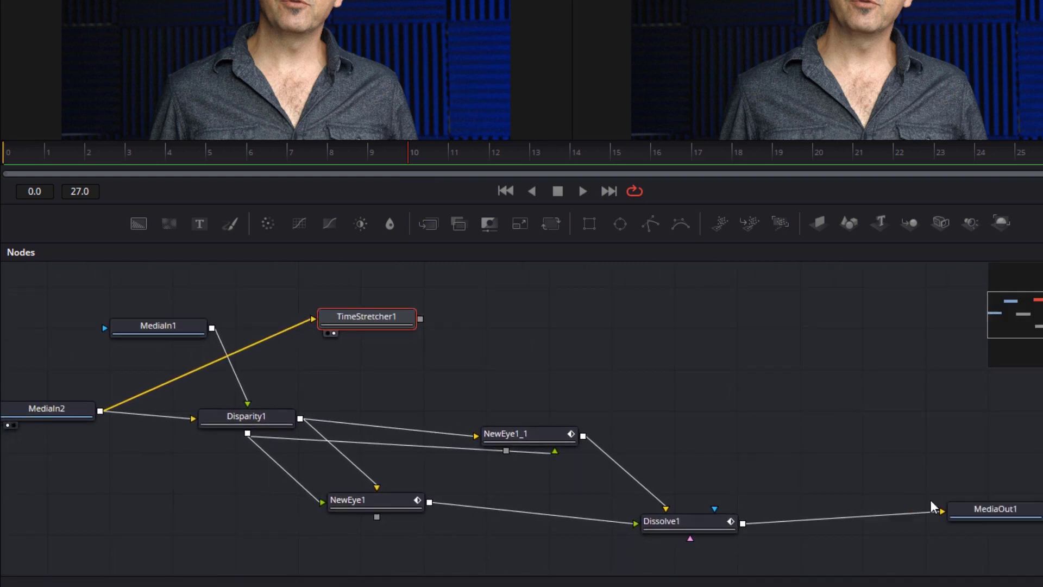
left_click(694, 522)
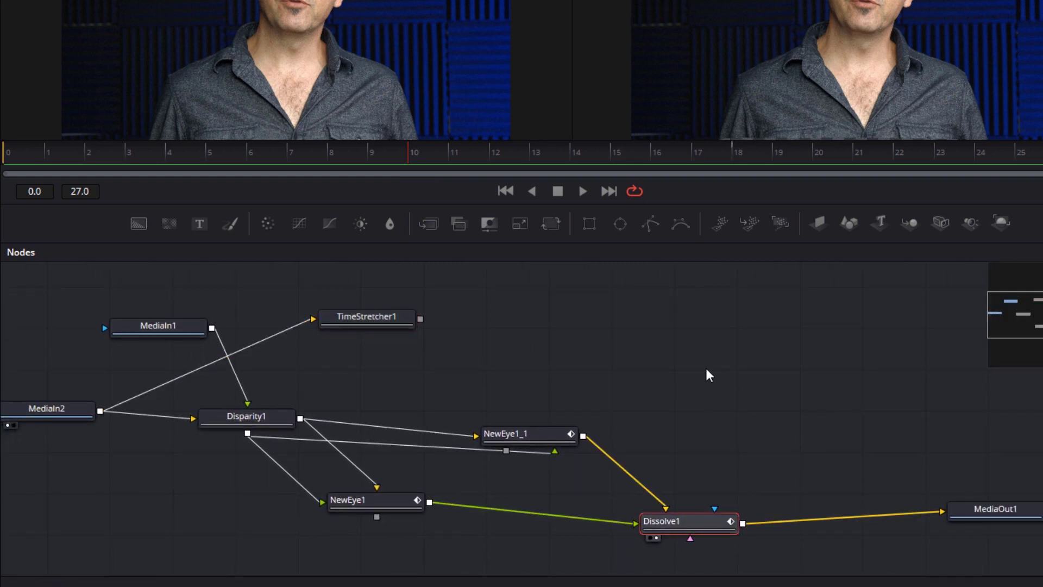
key("shift+space")
type("pol")
key("Return")
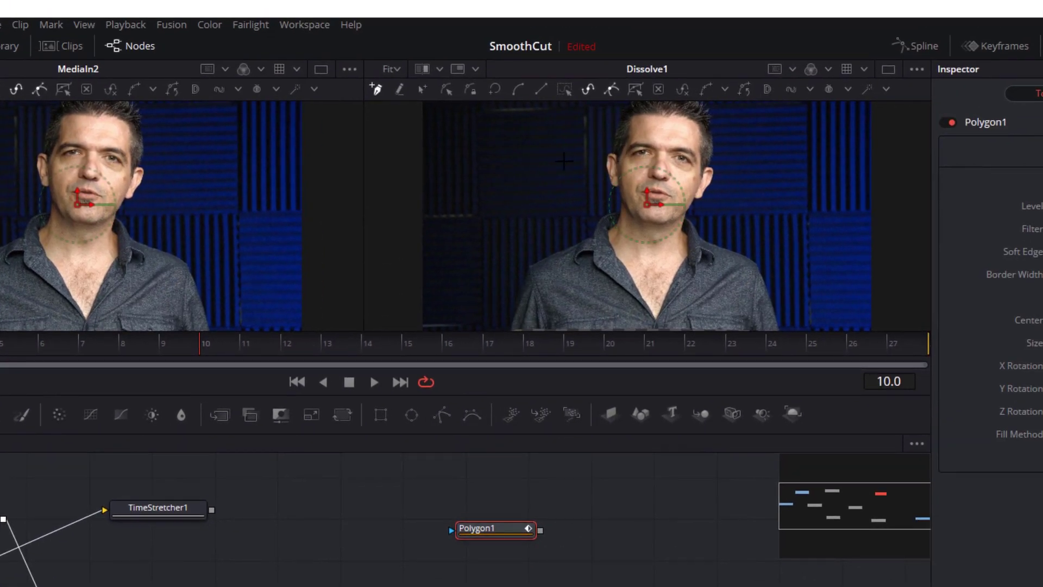
scroll(564, 160, "up", 3)
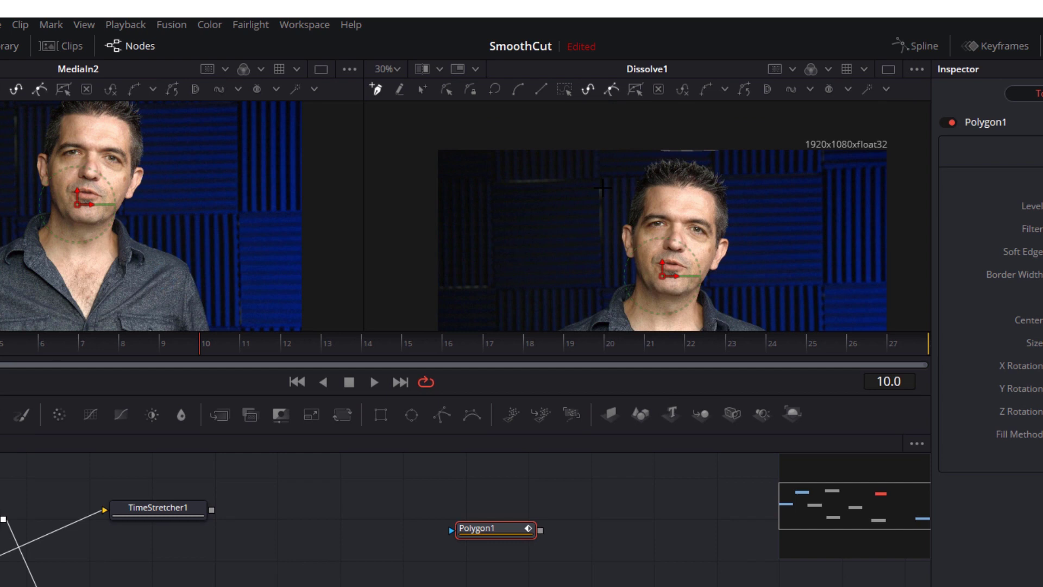
scroll(601, 187, "up", 5)
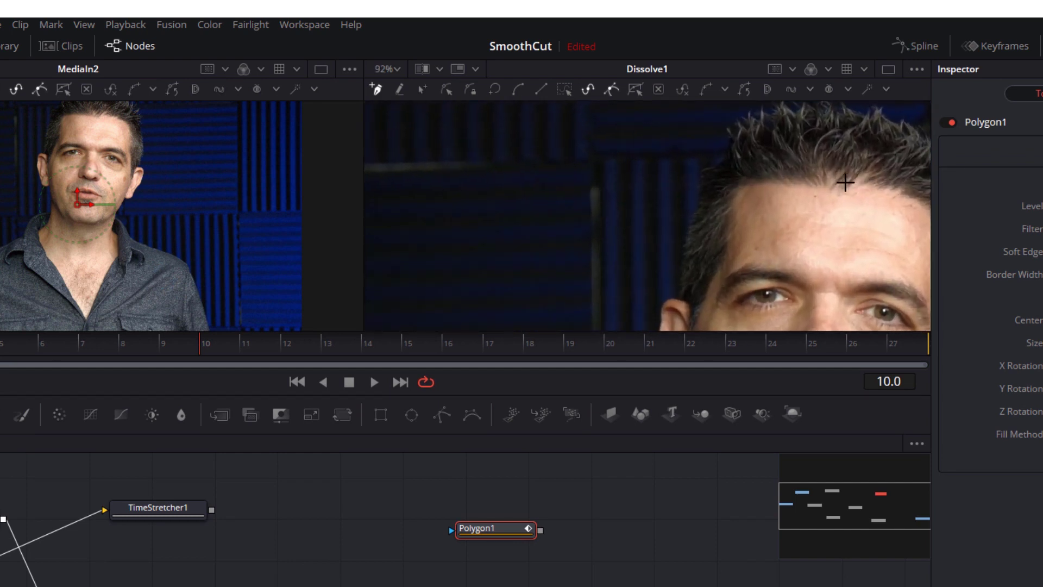
scroll(671, 144, "down", 3)
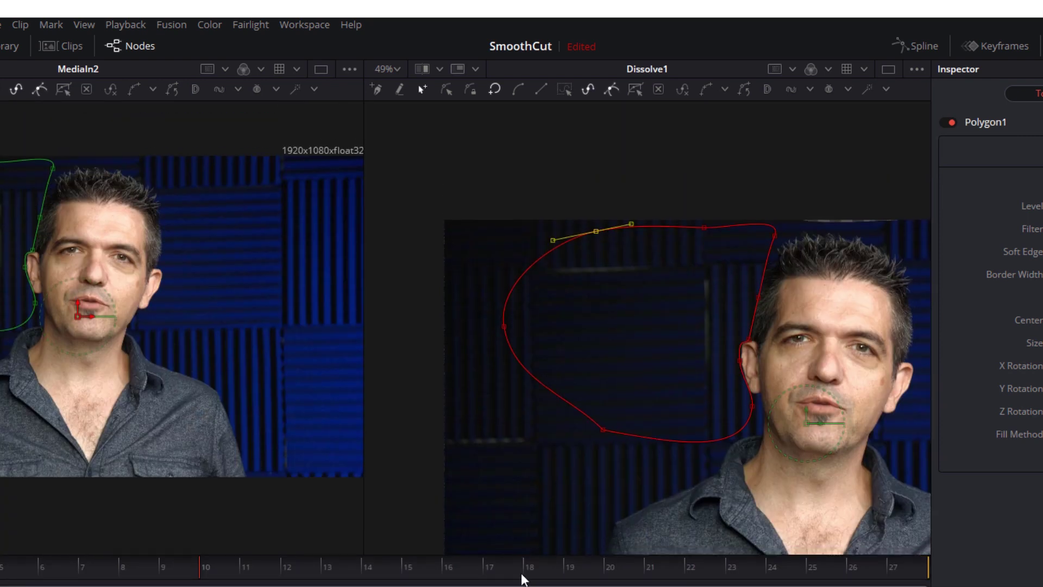
key("space")
Pull the polygon's right-edge points off the face and adjust a point beside the head
left_click_drag(853, 203, 714, 494)
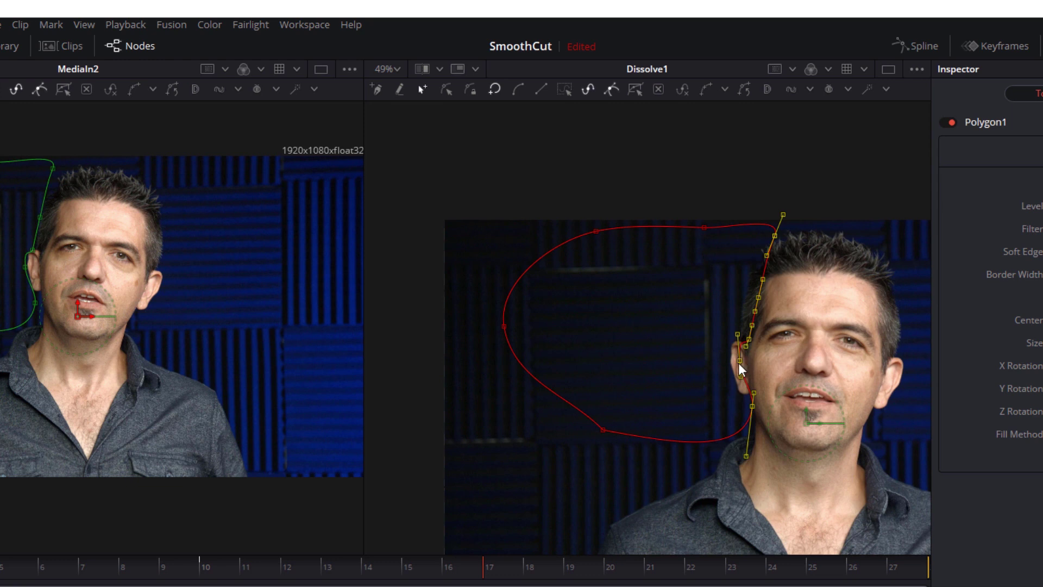
left_click_drag(740, 367, 730, 367)
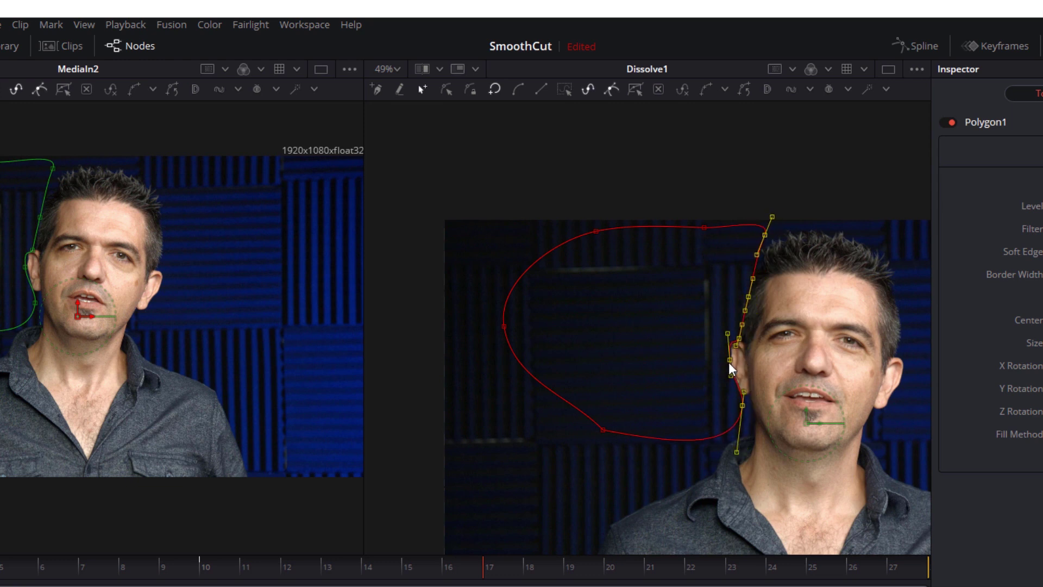
left_click(777, 205)
scroll(821, 298, "up", 4)
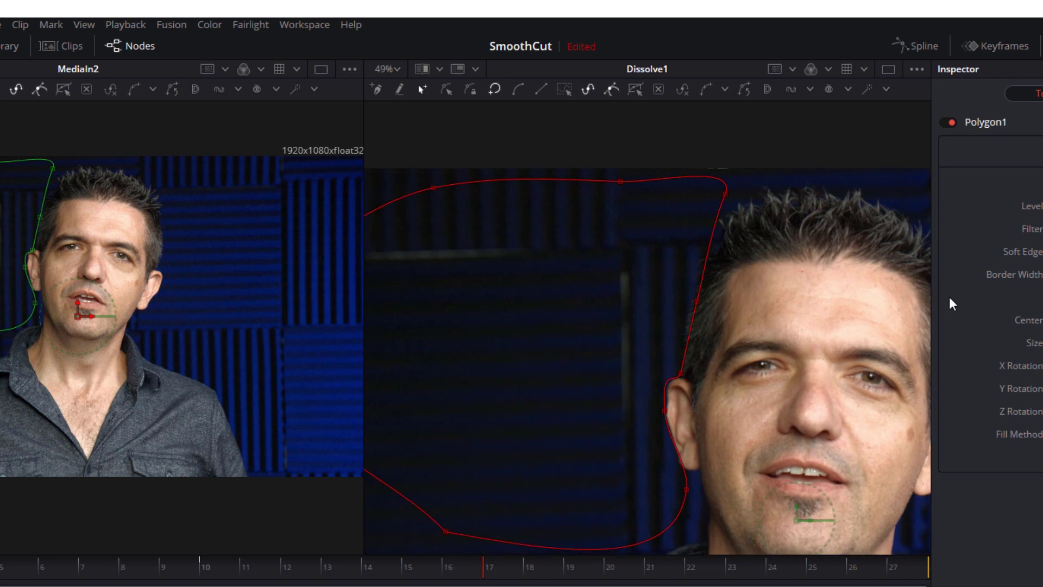
left_click_drag(689, 302, 686, 302)
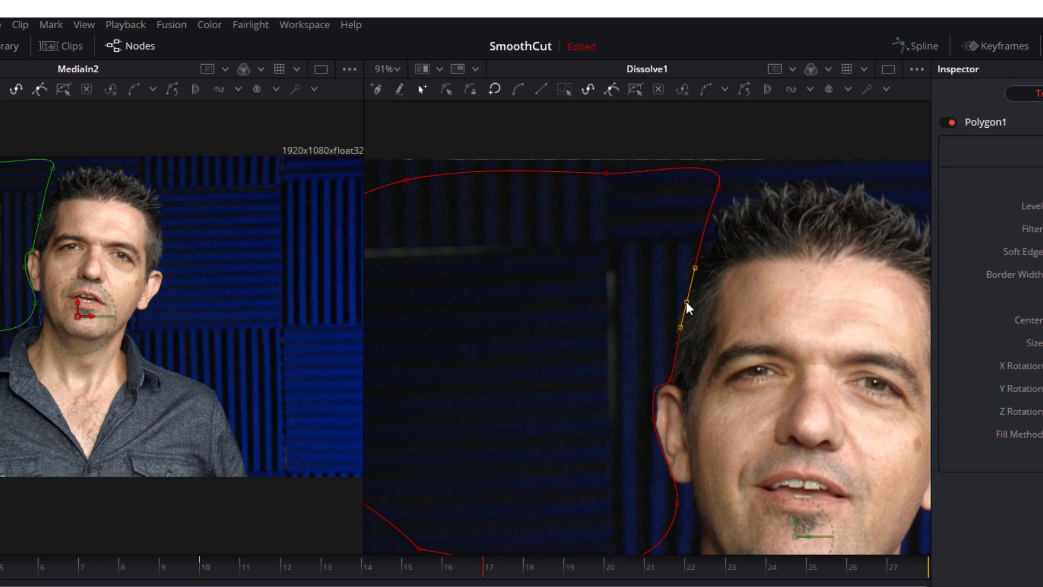
Enable the viewer's gain and gamma controls and brighten the image to see the mask edge
left_click(917, 71)
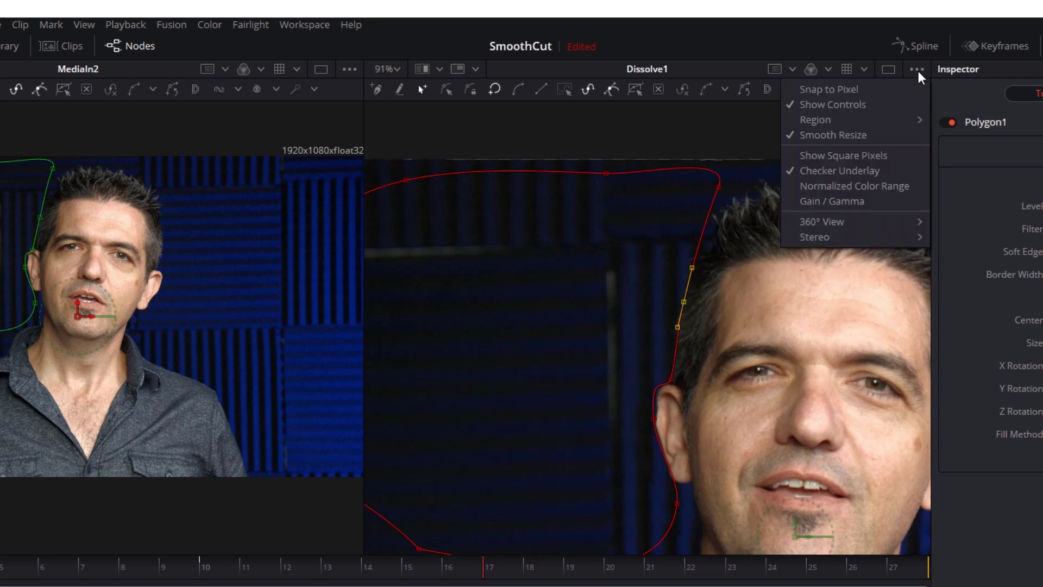
left_click(832, 201)
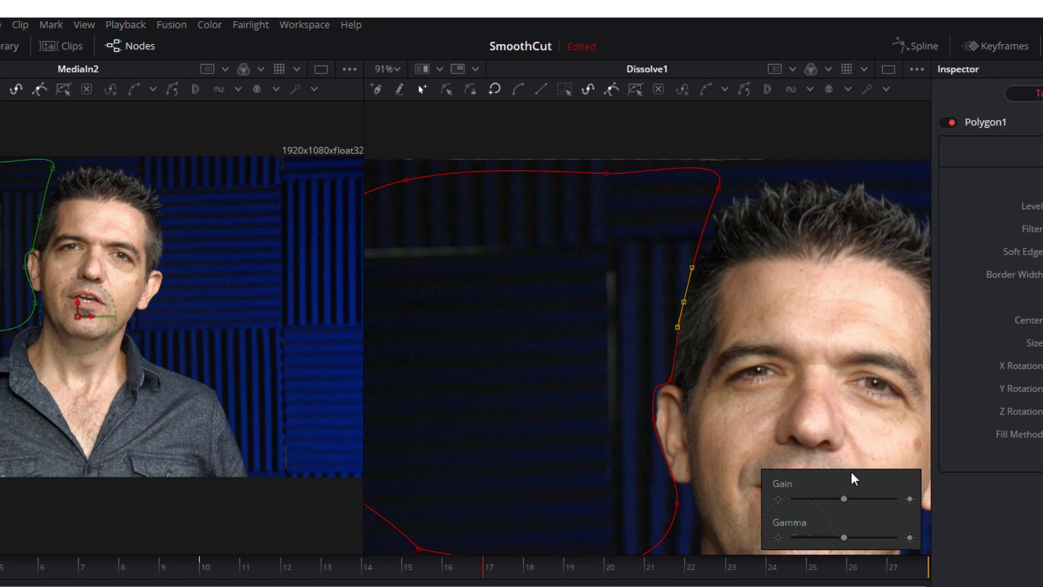
left_click_drag(844, 499, 857, 498)
left_click_drag(857, 538, 861, 537)
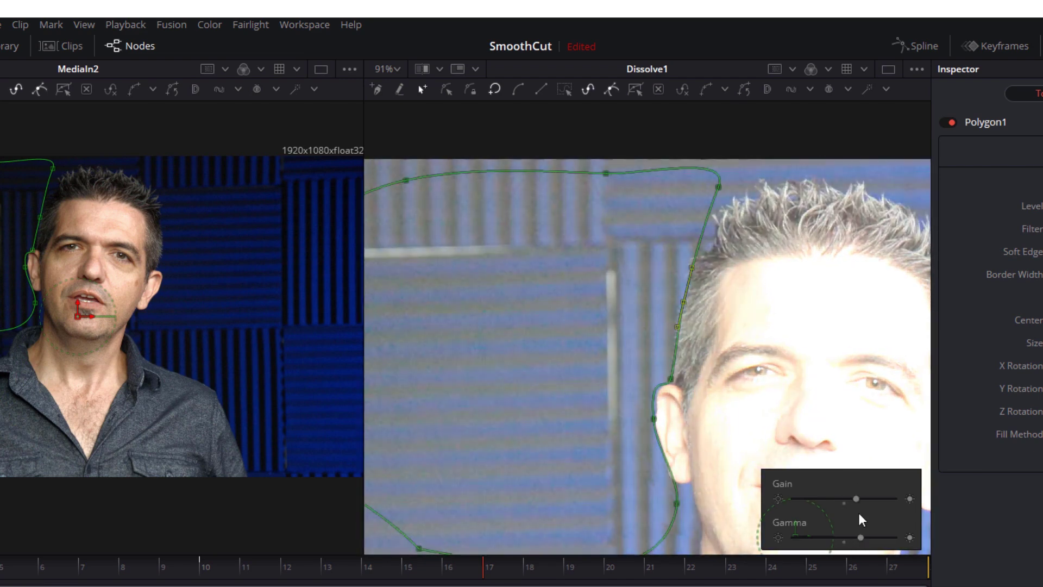
left_click_drag(856, 499, 840, 500)
left_click_drag(860, 537, 853, 537)
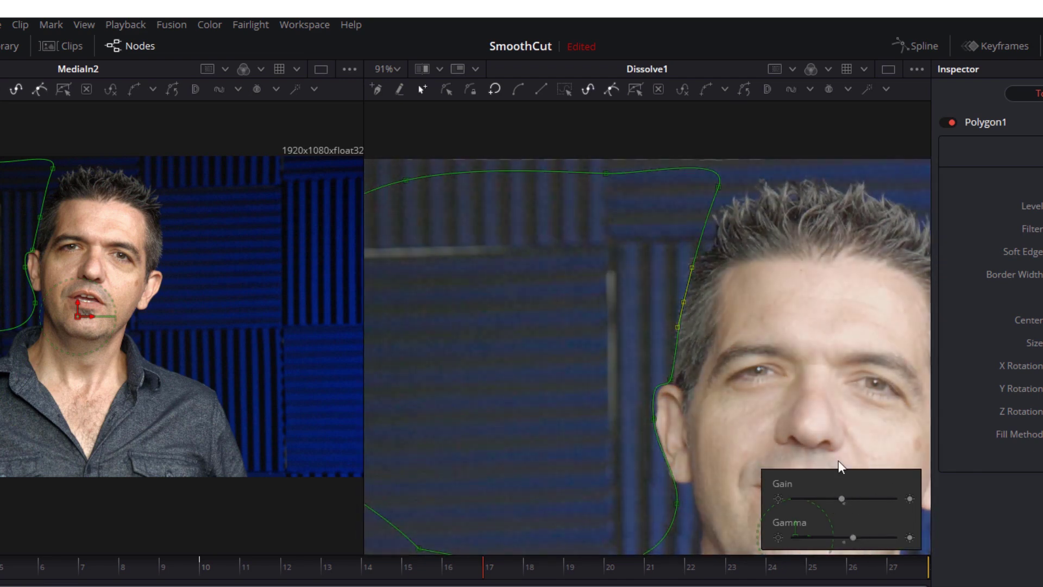
Refine the mask points at frames 10, 17 and 18 near the jaw and hairline, checking frame 14
left_click(657, 431)
key("[")
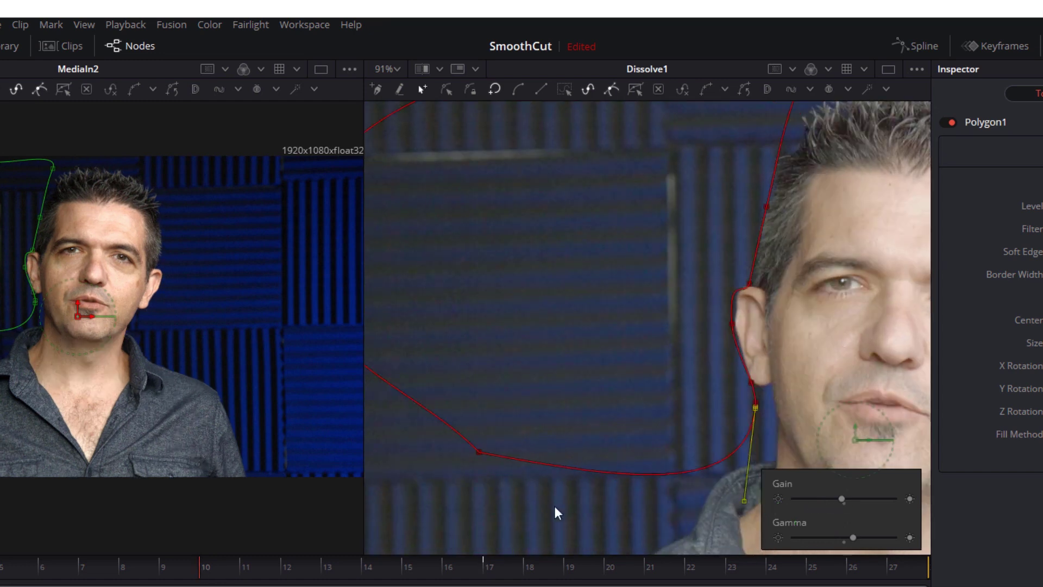
left_click_drag(771, 410, 776, 425)
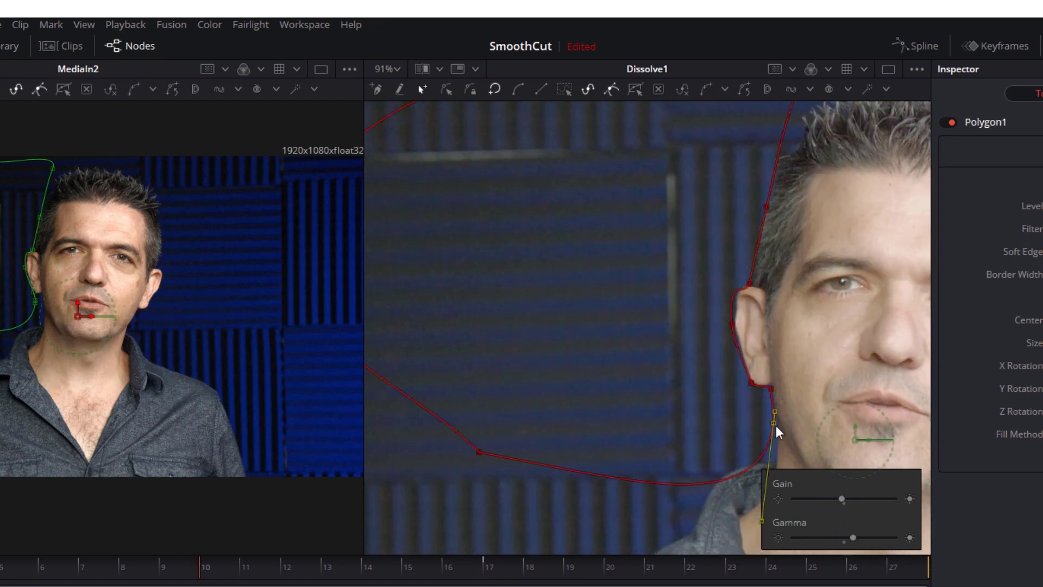
left_click(498, 569)
left_click(530, 569)
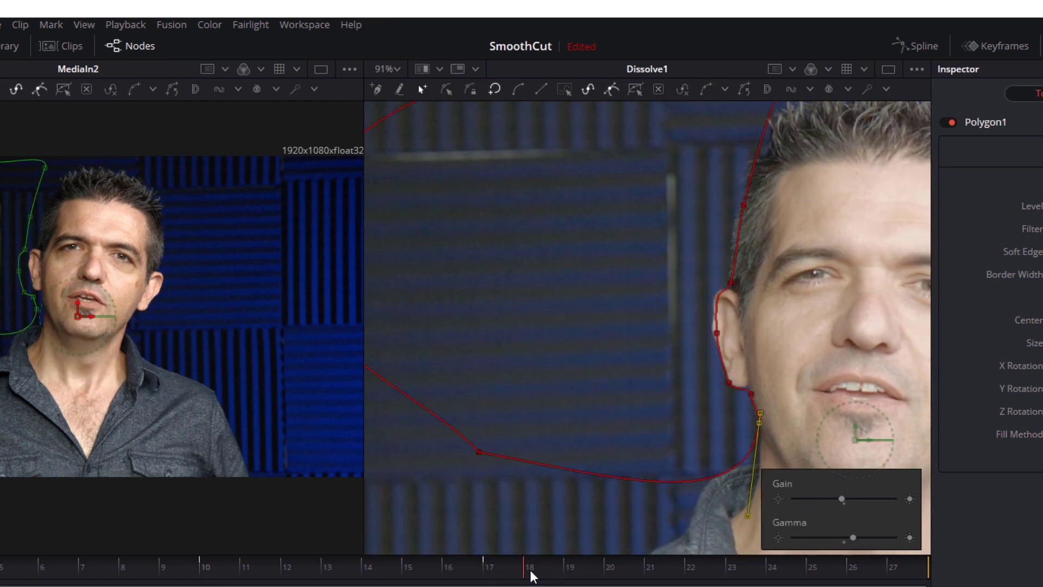
left_click(493, 561)
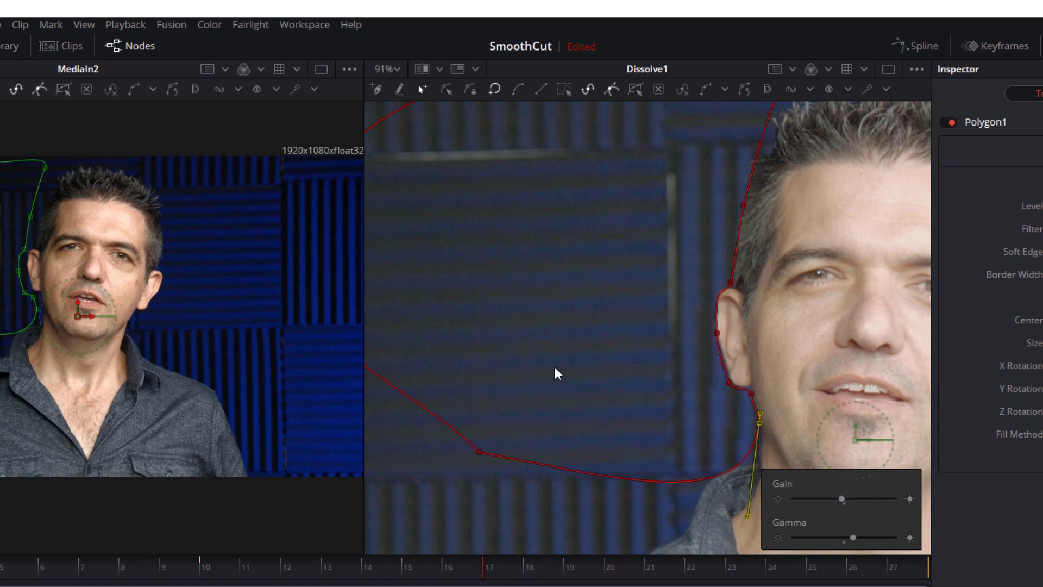
left_click_drag(759, 226, 737, 274)
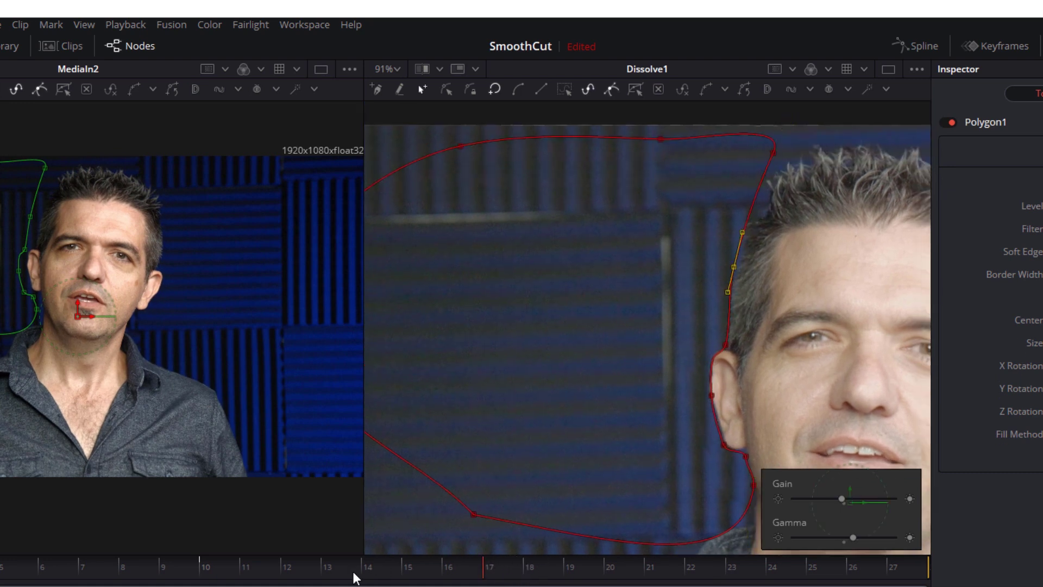
left_click(354, 574)
key("Left")
key("Left")
key("Left")
key("Left")
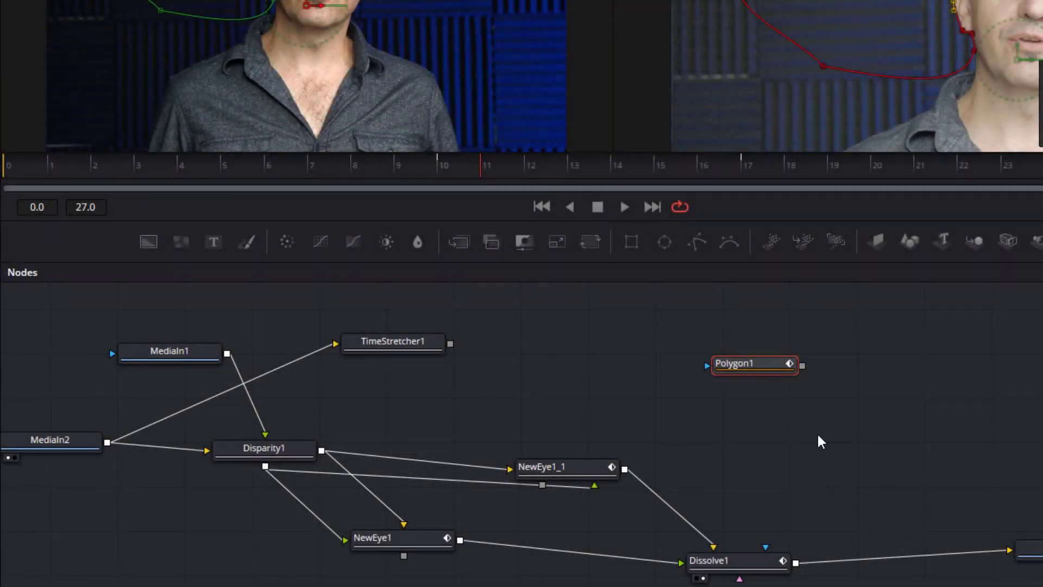
Add MatteControl1 cutting TimeStretcher1 with the Polygon1 mask, combining alpha and post-multiplying the image
left_click_drag(406, 350, 514, 365)
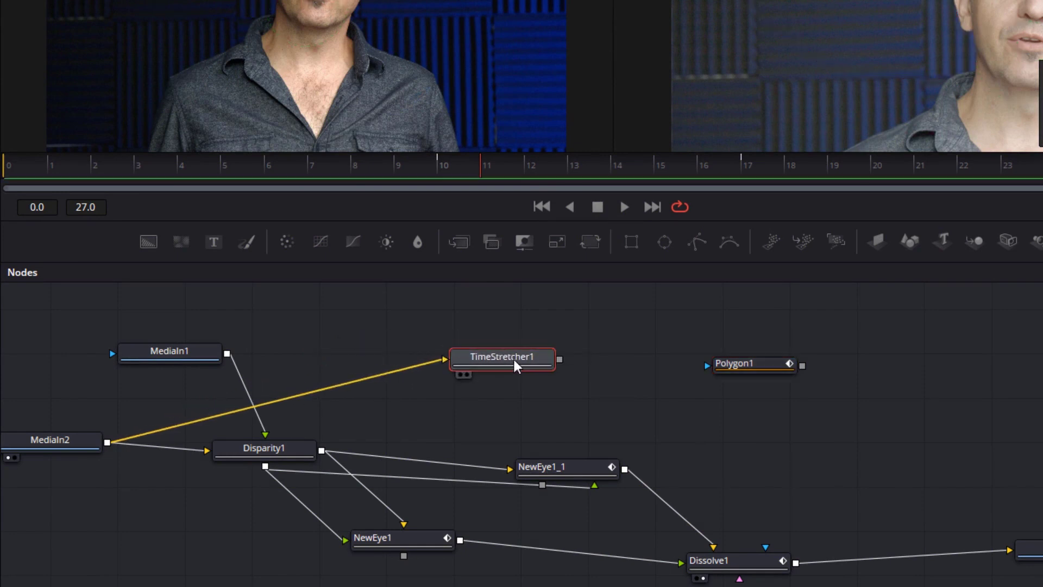
key("shift+space")
type("matte")
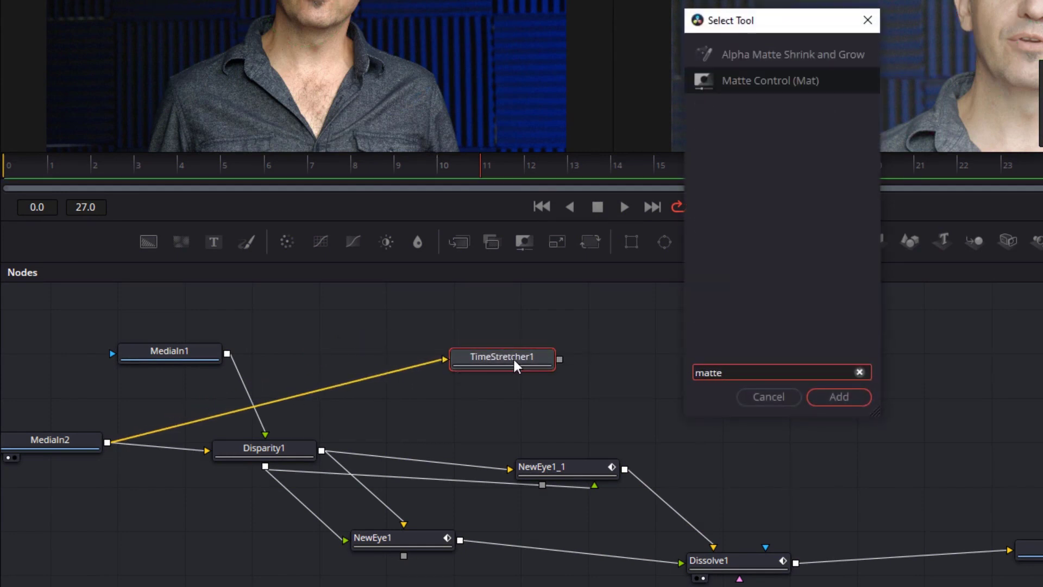
key("Return")
left_click_drag(666, 367, 815, 423)
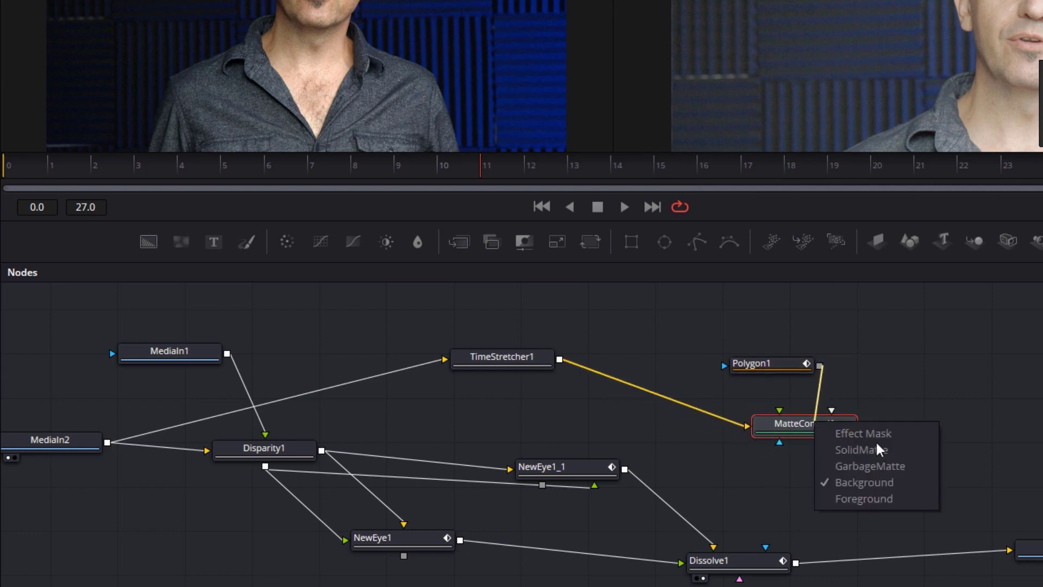
left_click(876, 501)
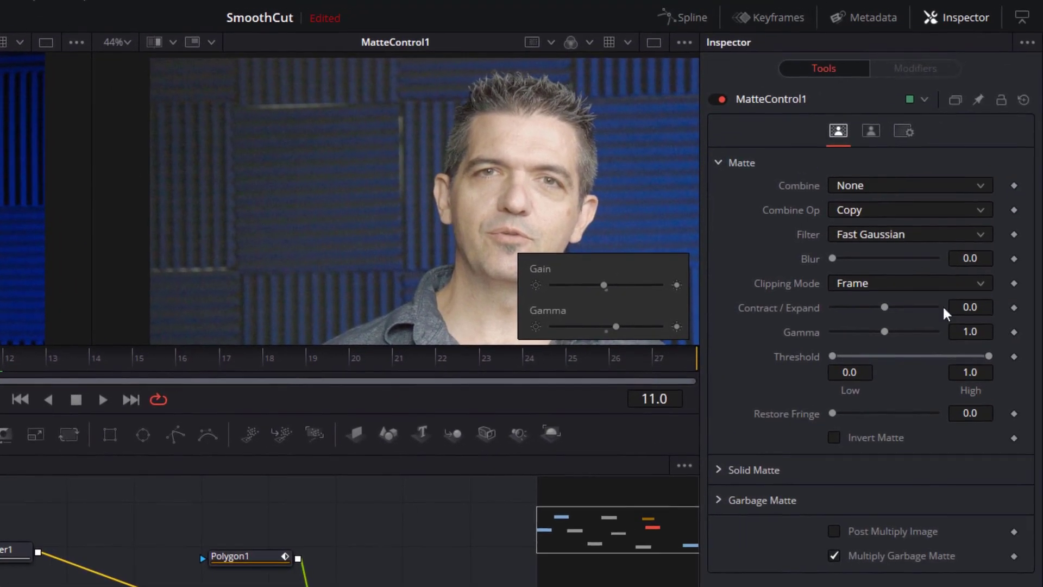
left_click(890, 185)
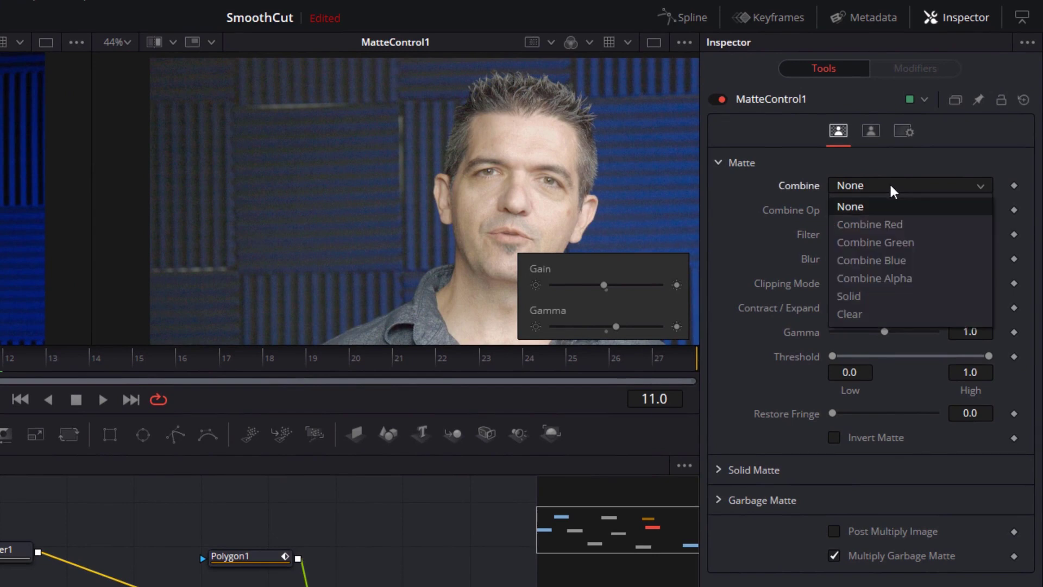
left_click(904, 278)
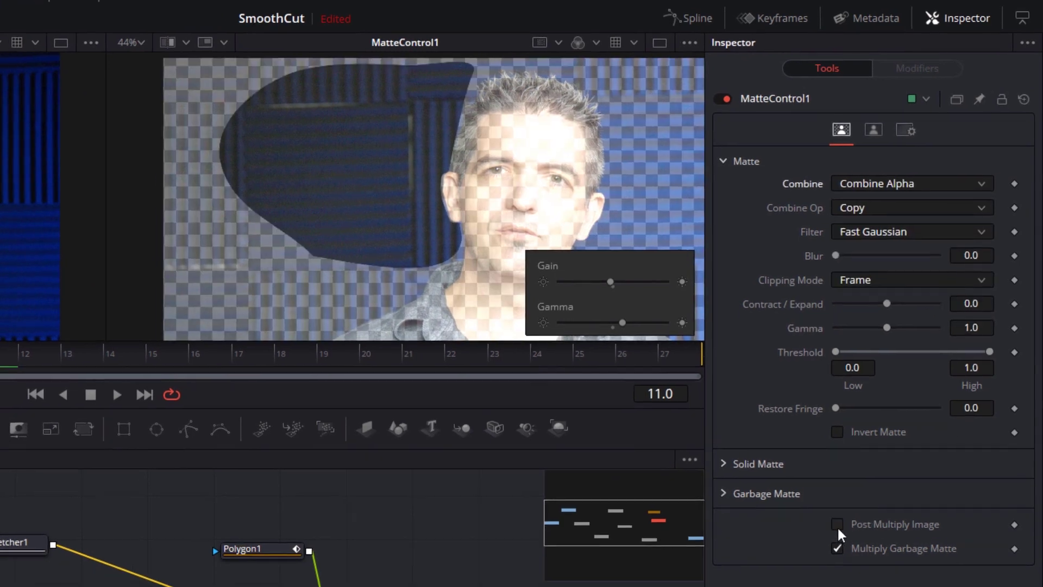
left_click(837, 531)
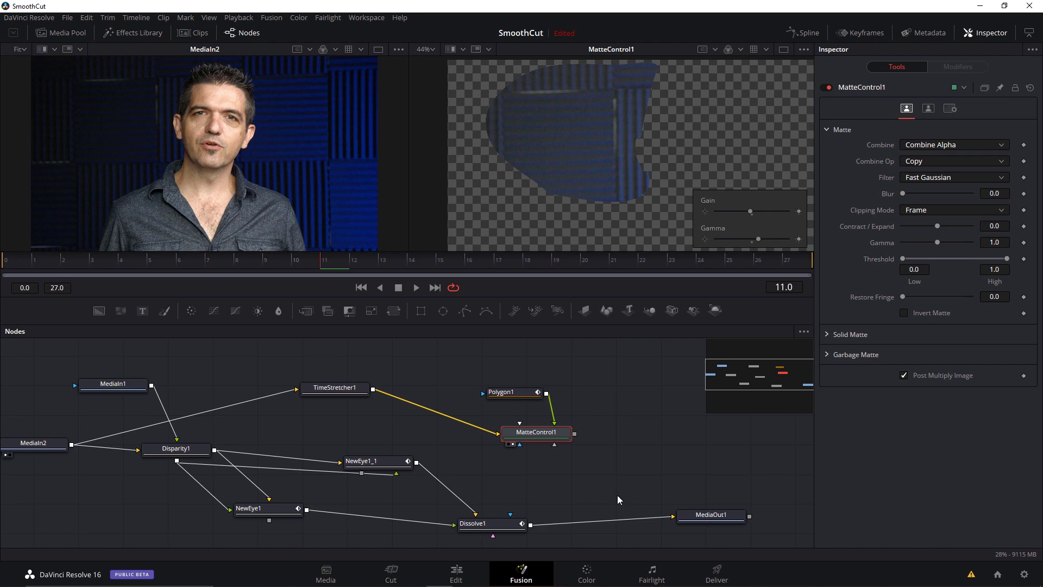
Insert a Merge1 node after Dissolve1 using the 'mer' tool search
left_click(511, 525)
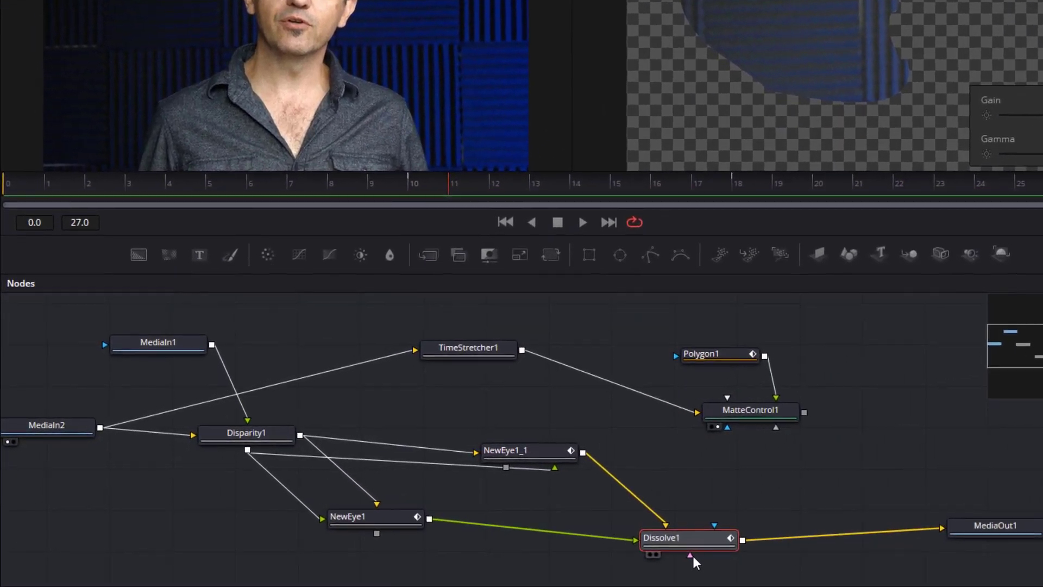
key("shift+space")
type("mer")
key("Return")
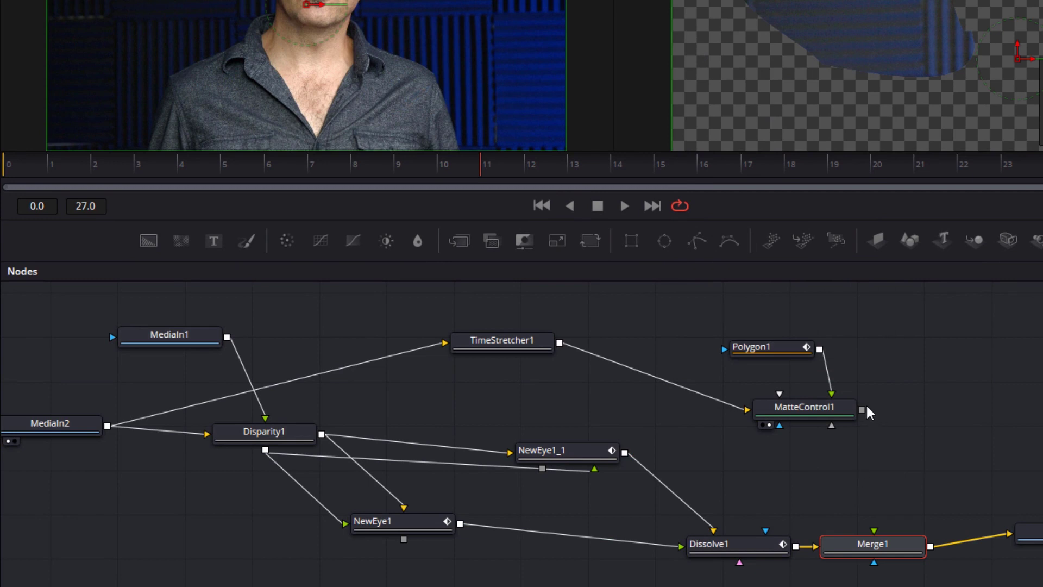
Feed MatteControl1 into Merge1's foreground and hide the viewer's gain and gamma overlay
left_click_drag(862, 410, 885, 545)
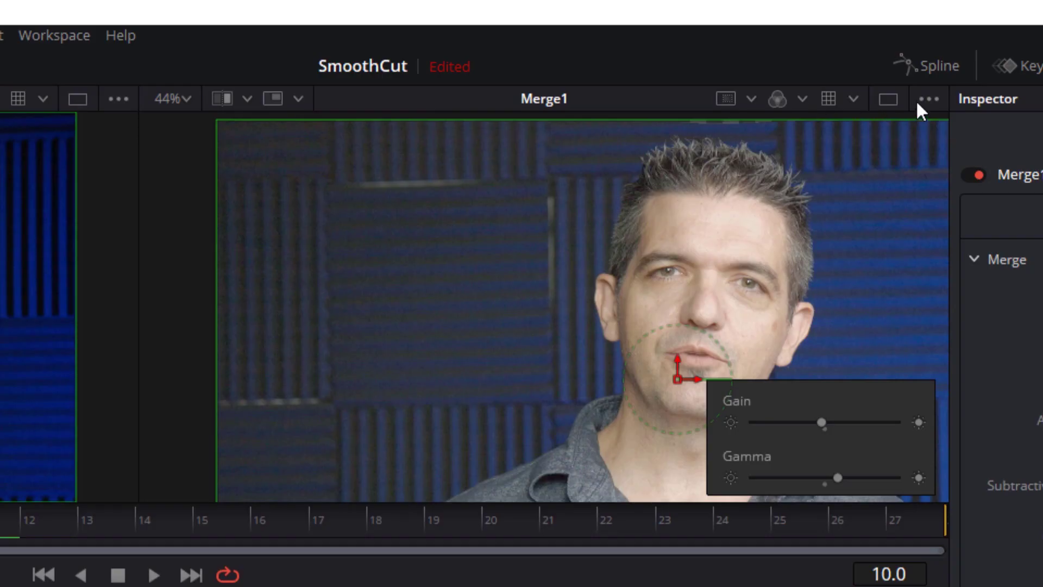
left_click(930, 100)
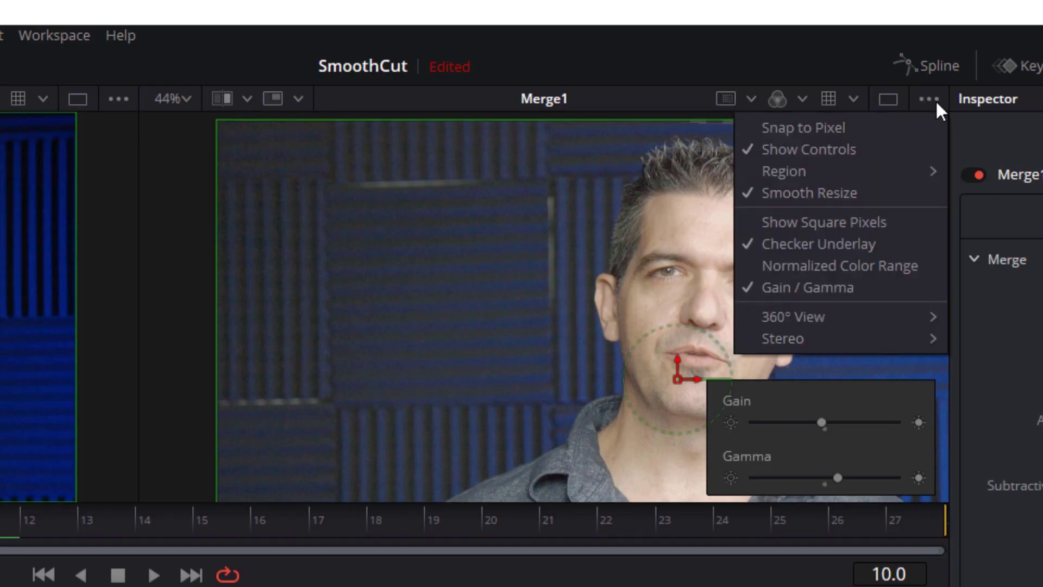
left_click(877, 288)
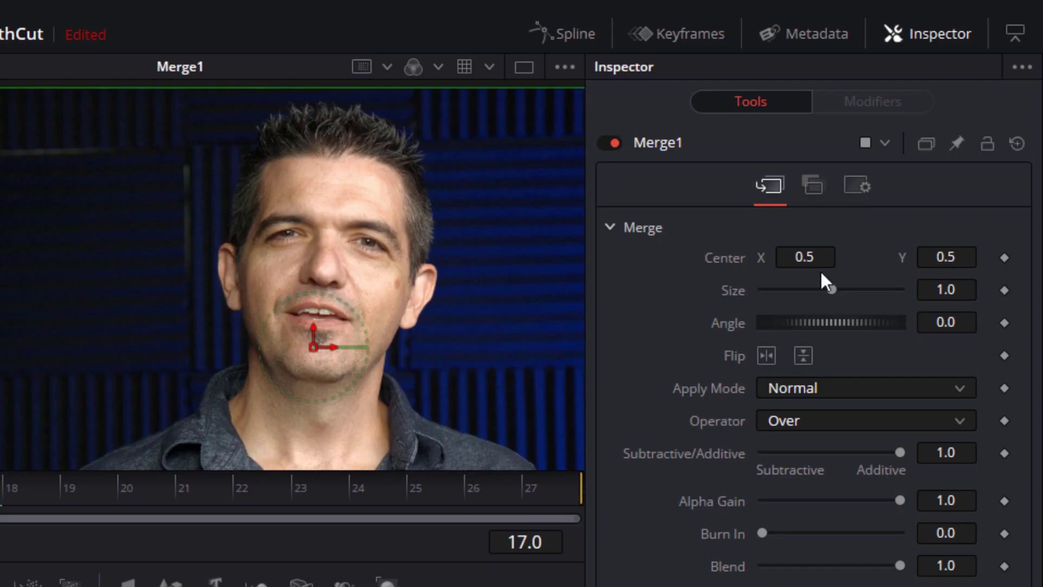
Keyframe Merge1's Blend to 0.0 at frame 18, then step back to check frame 17
left_click(955, 110)
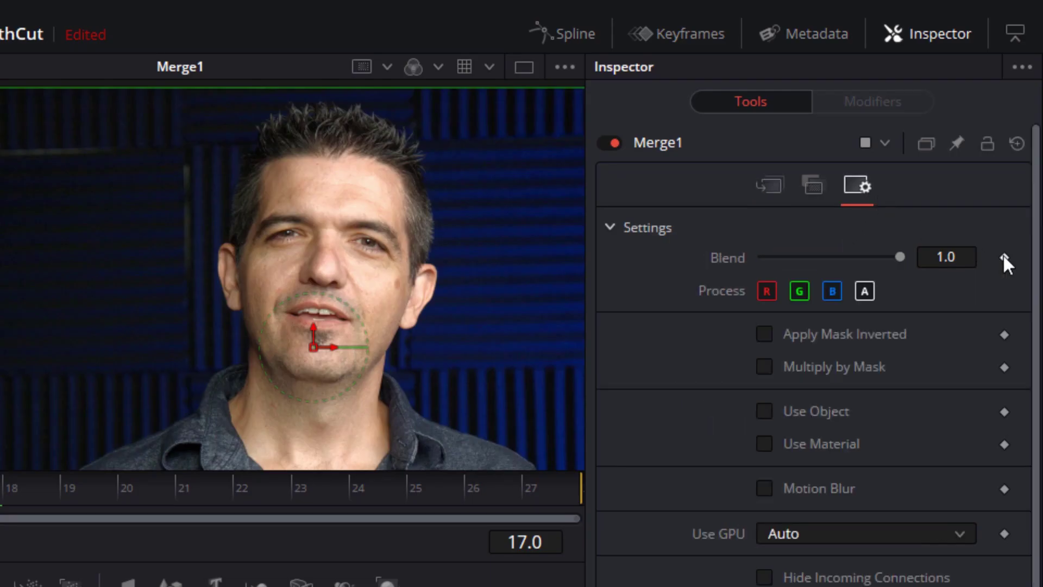
key("Right")
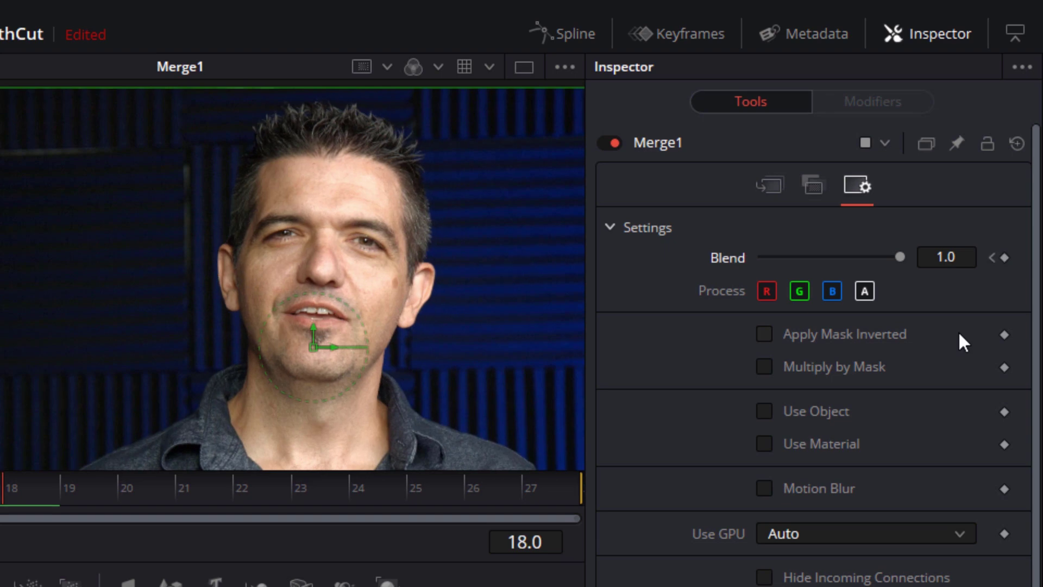
left_click_drag(891, 259, 650, 251)
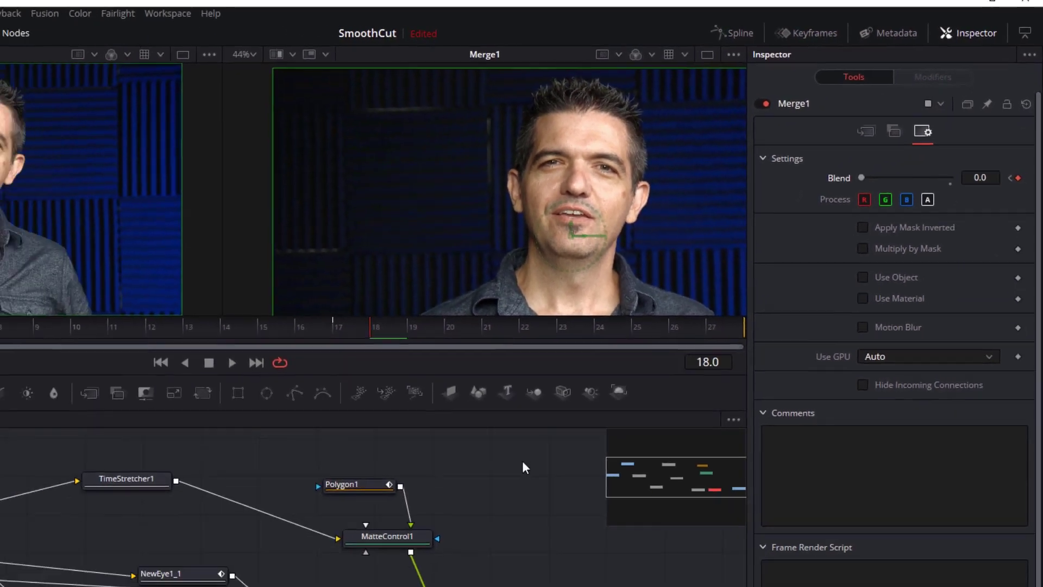
key("Left")
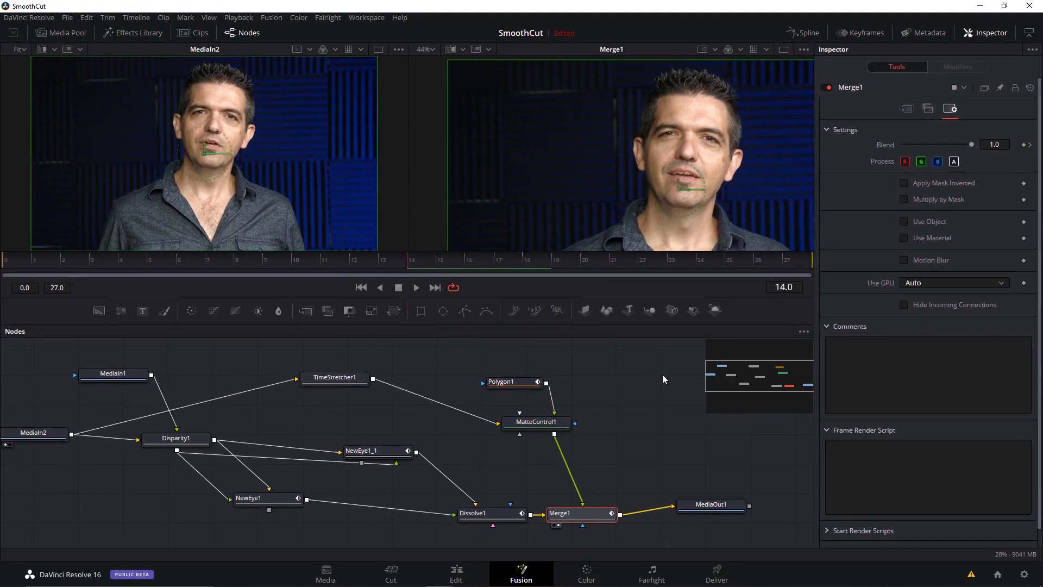
On the Edit page, play the Talking Head timeline from 09:23 through the Fusion clip several times
left_click(458, 571)
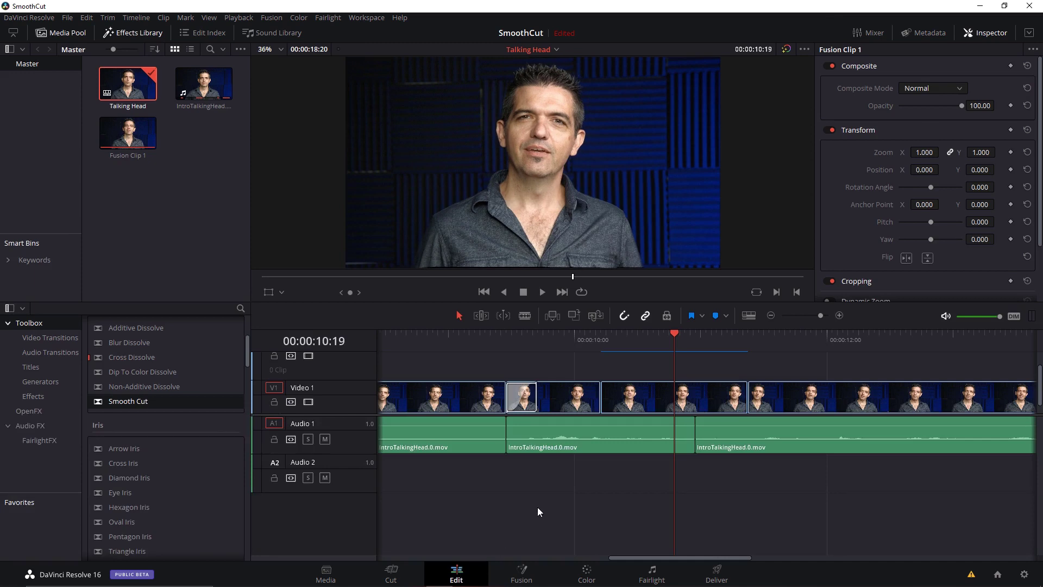
left_click_drag(601, 343, 568, 337)
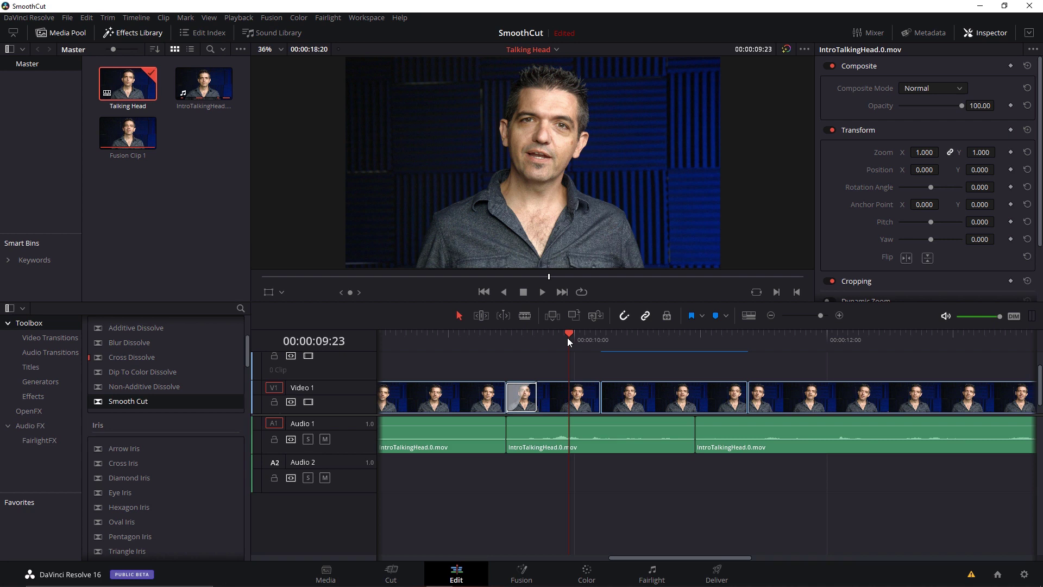
key("space")
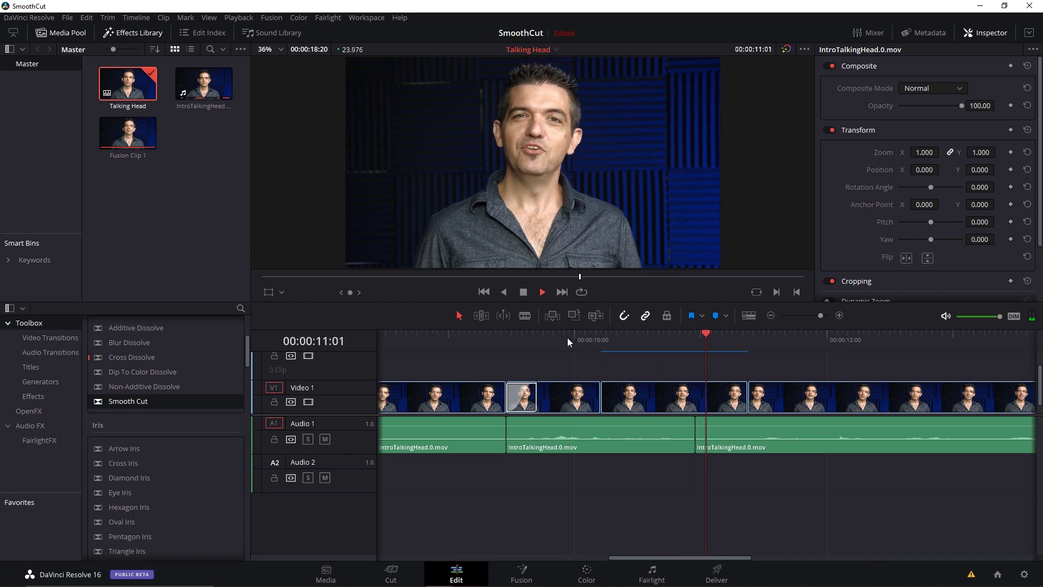
key("space")
left_click(568, 337)
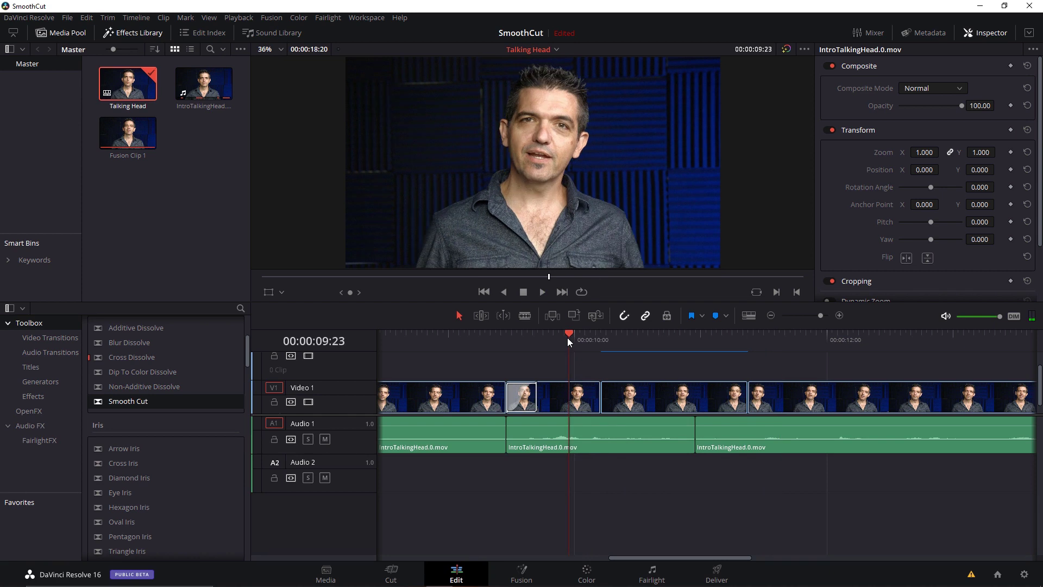
key("space")
left_click(567, 337)
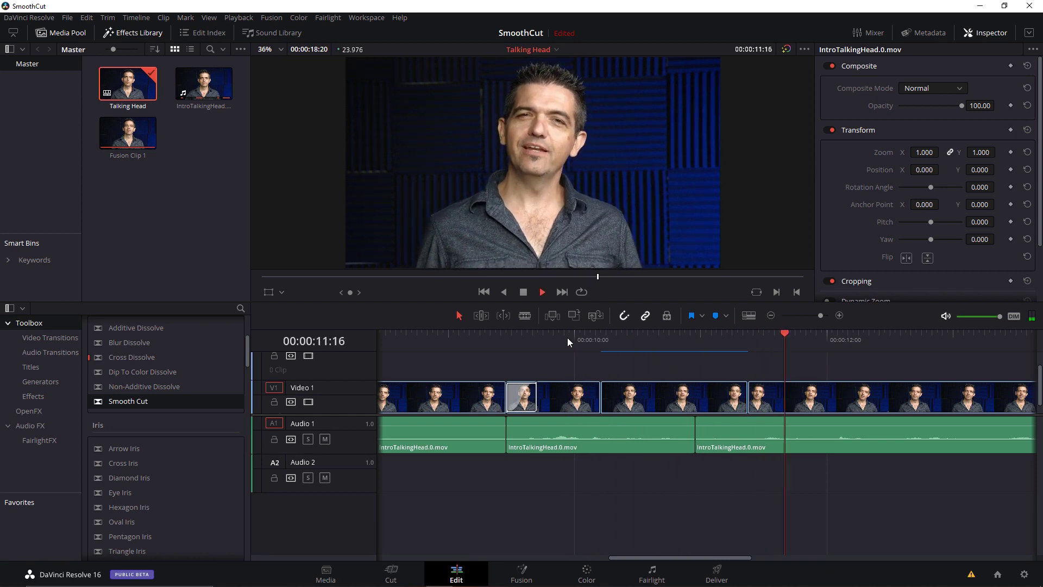
left_click(567, 338)
key("space")
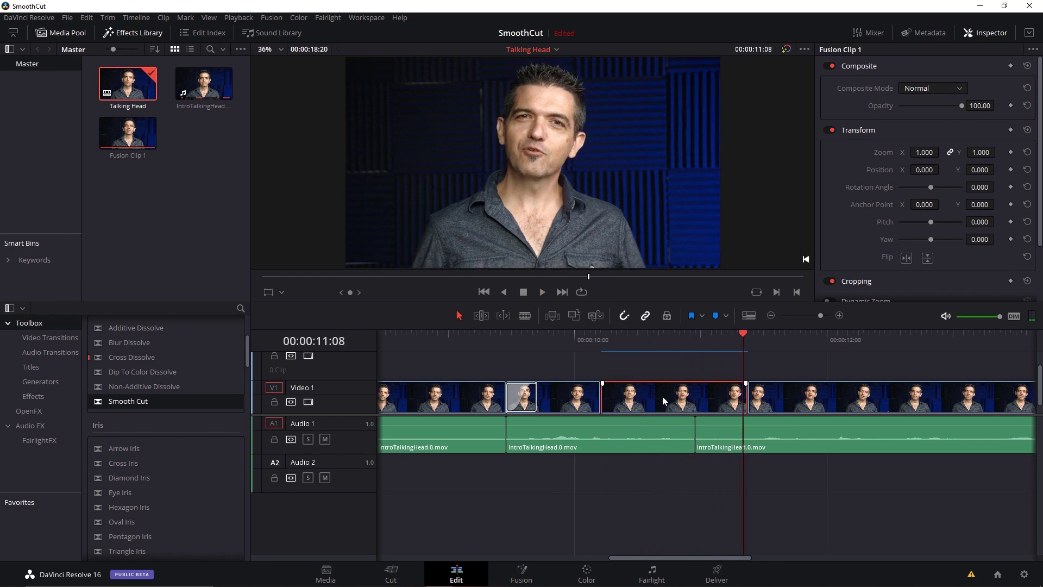
Move Fusion Clip 1 up to V2 and extend both V1 clips to close the gap beneath it
left_click_drag(663, 397, 664, 370)
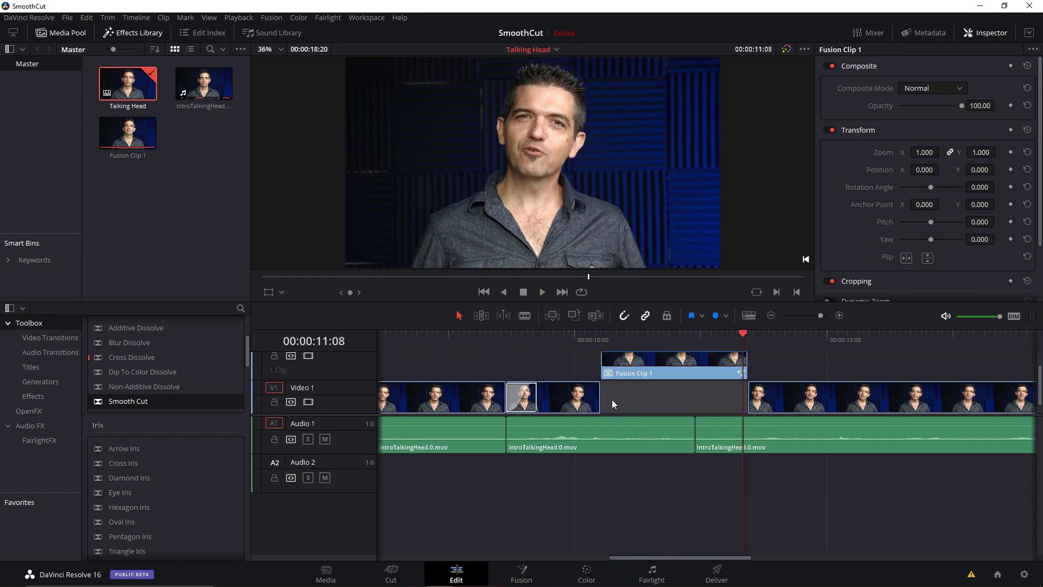
left_click_drag(602, 401, 671, 400)
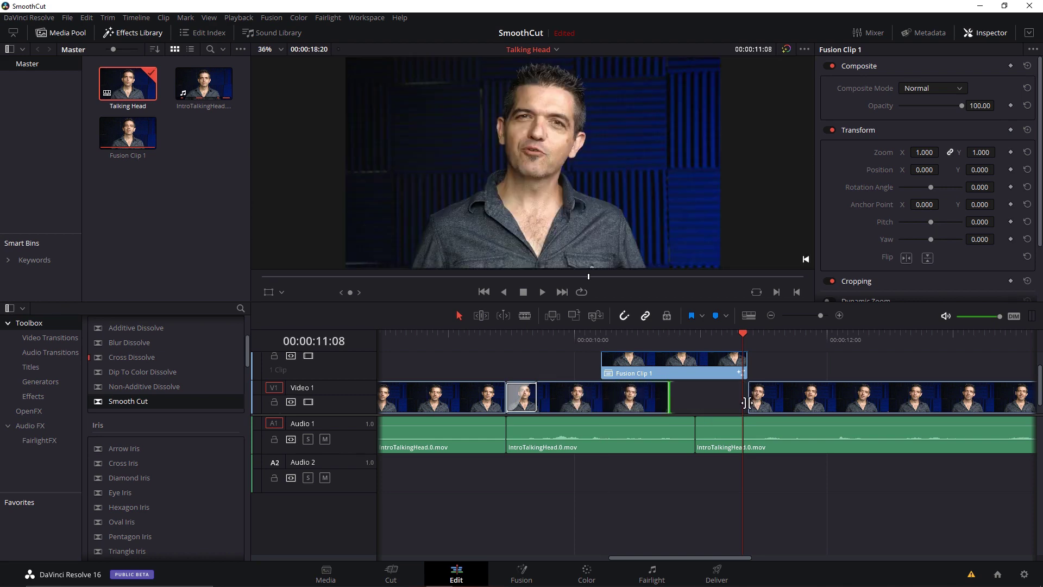
key("Up")
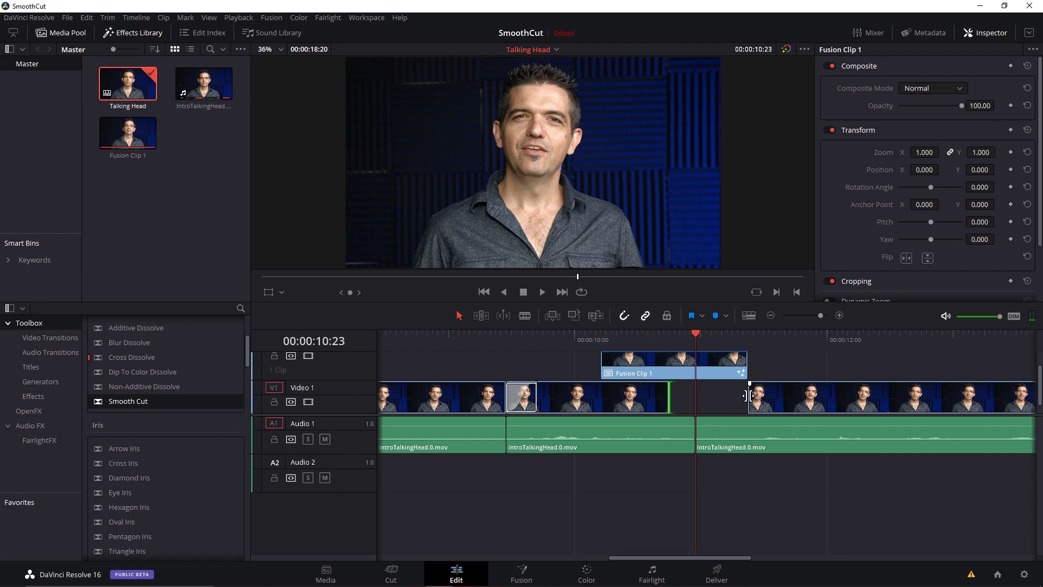
left_click_drag(746, 396, 665, 398)
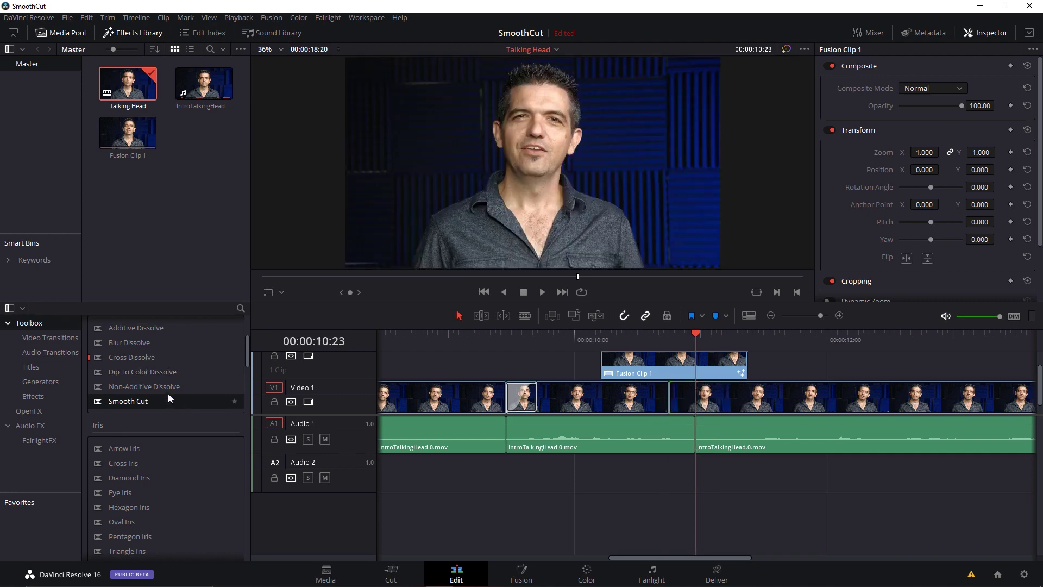
Add a Cross Dissolve at the V1 edit point and play it back from about 10:00
left_click_drag(137, 358, 669, 400)
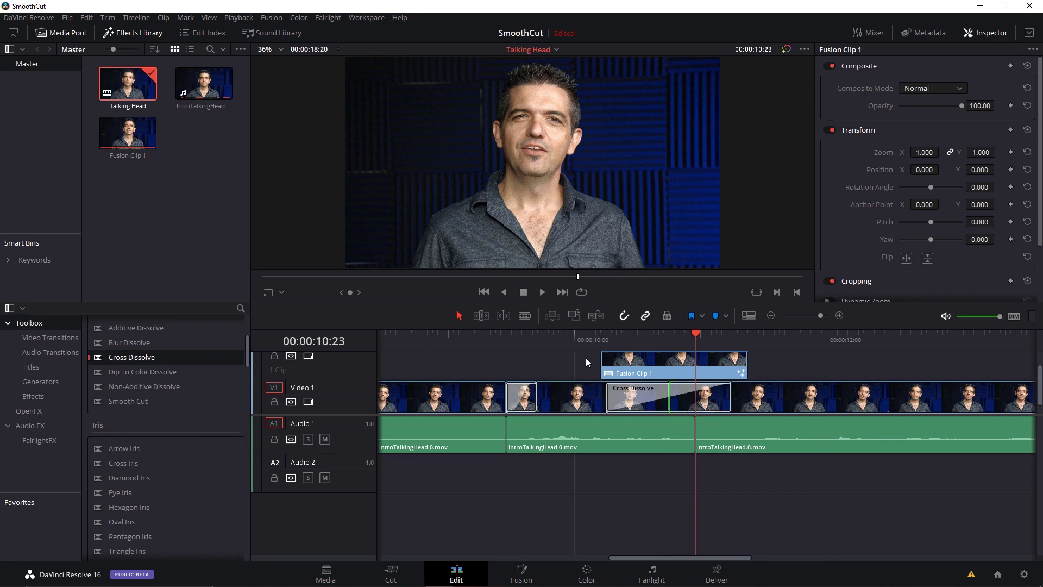
left_click(573, 335)
key("space")
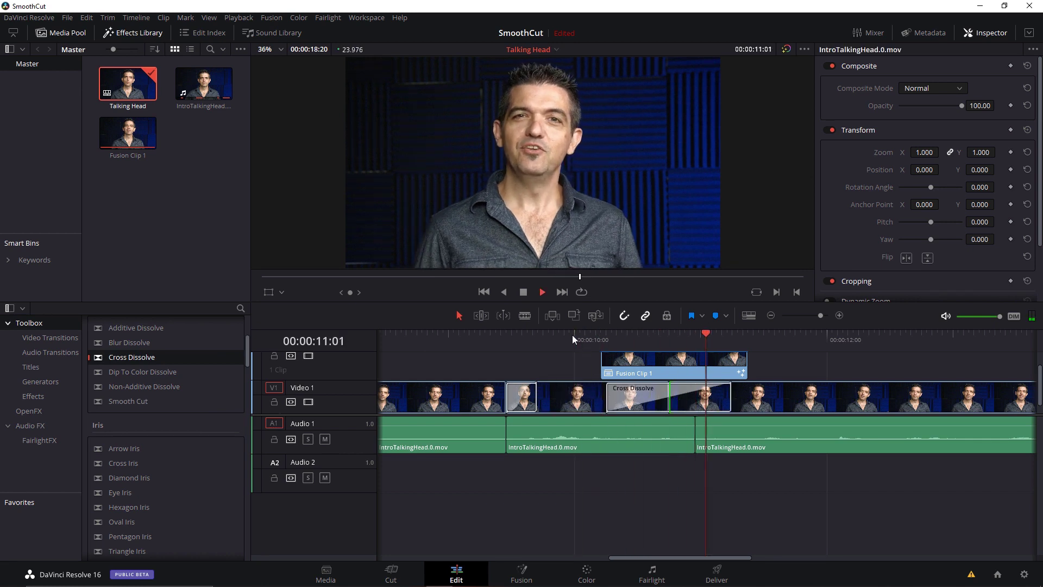
left_click(572, 335)
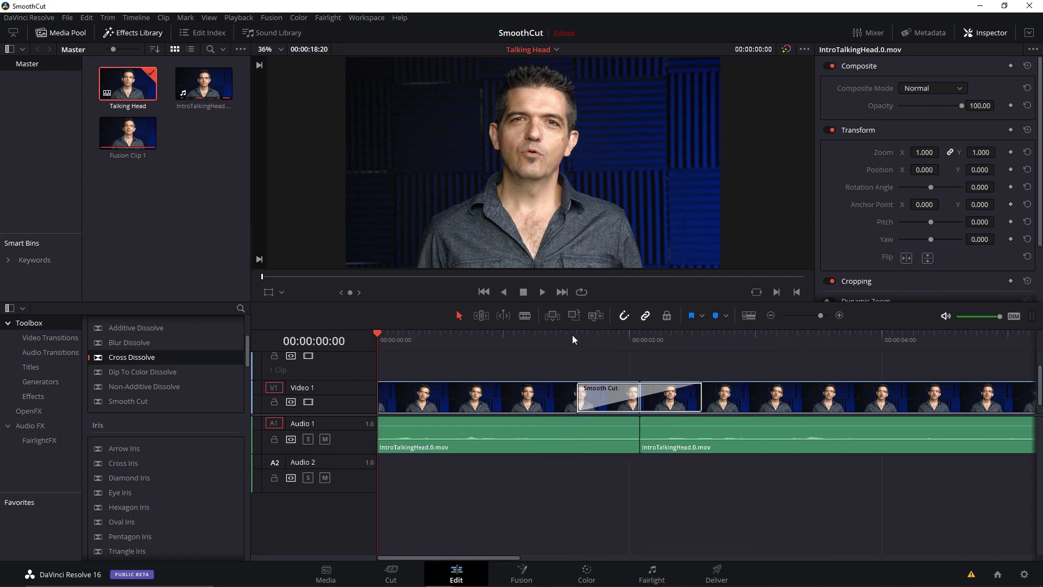
key("space")
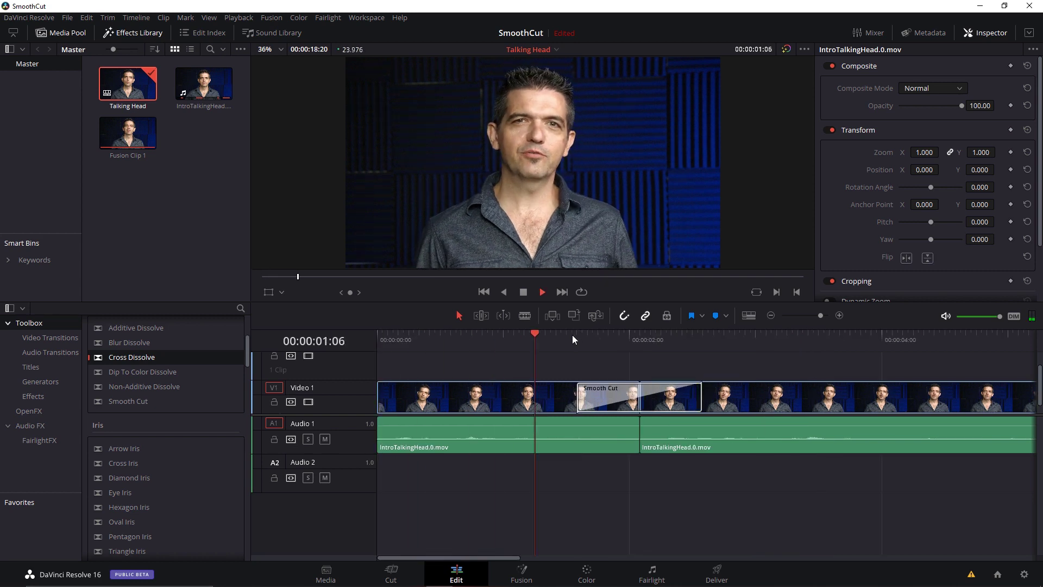